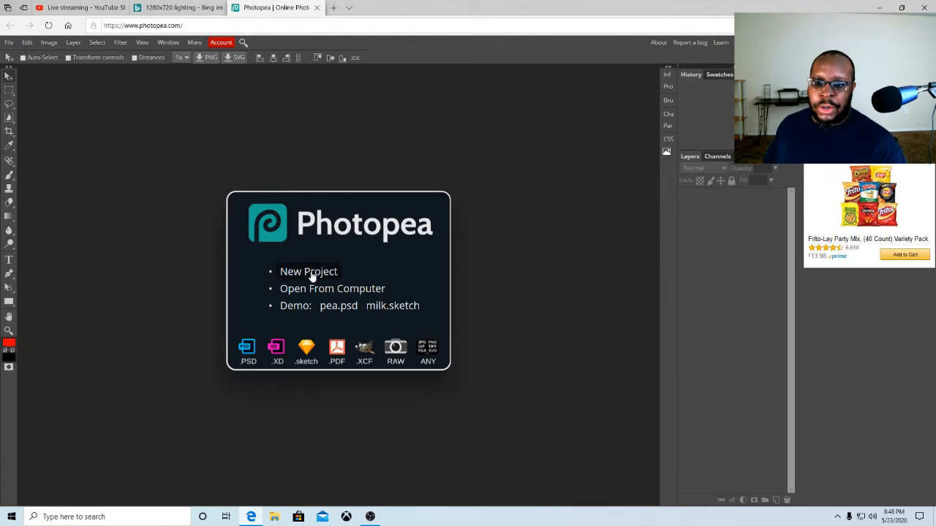
click(310, 276)
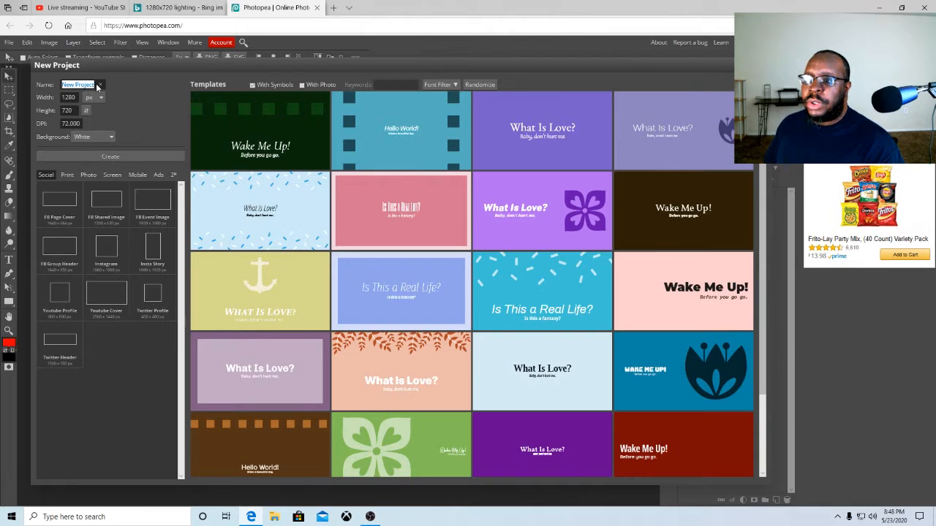
key(BackSpace)
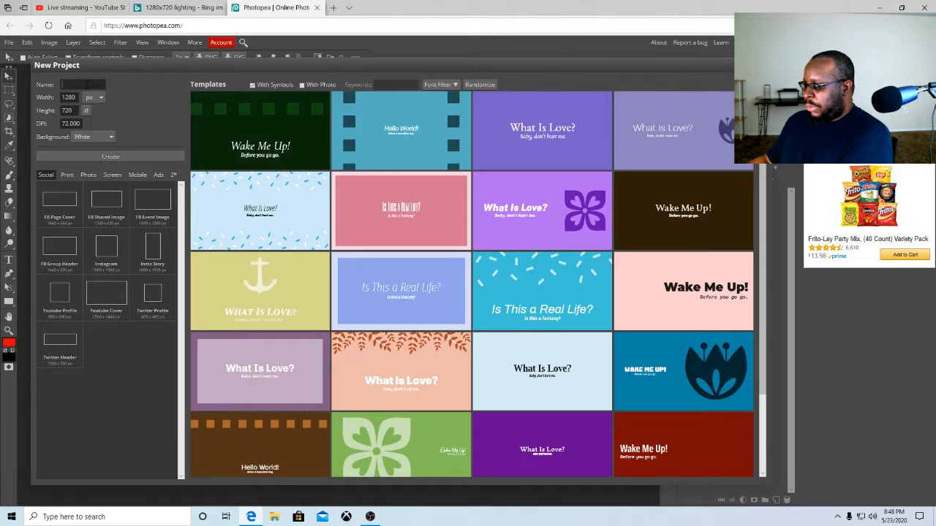
text(thumb)
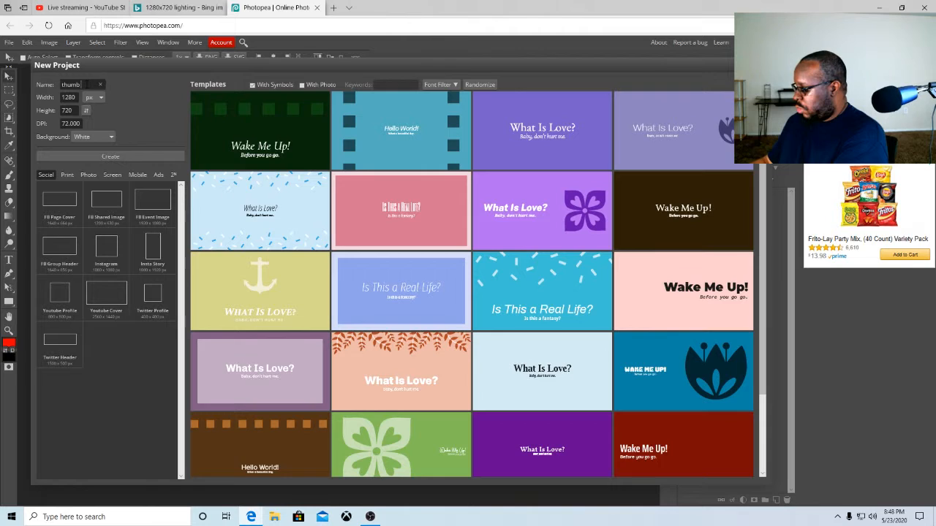
text(nails)
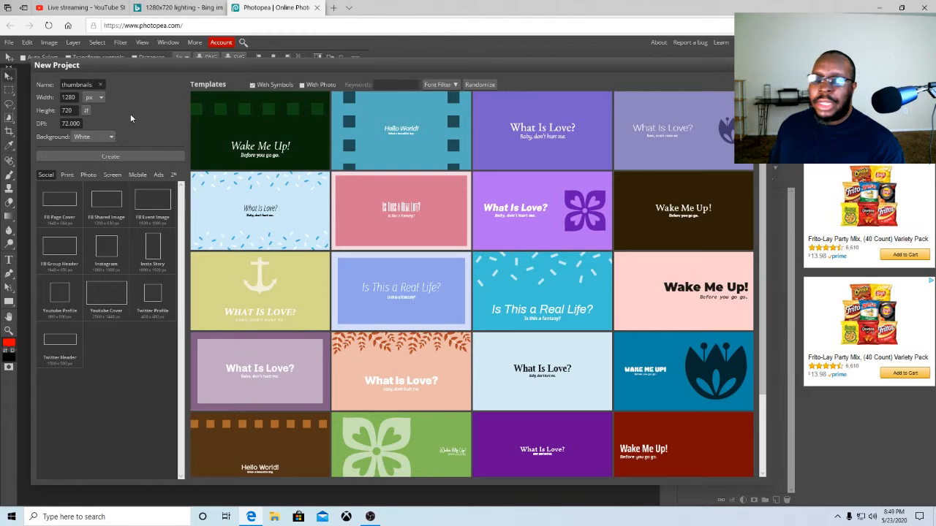
click(111, 138)
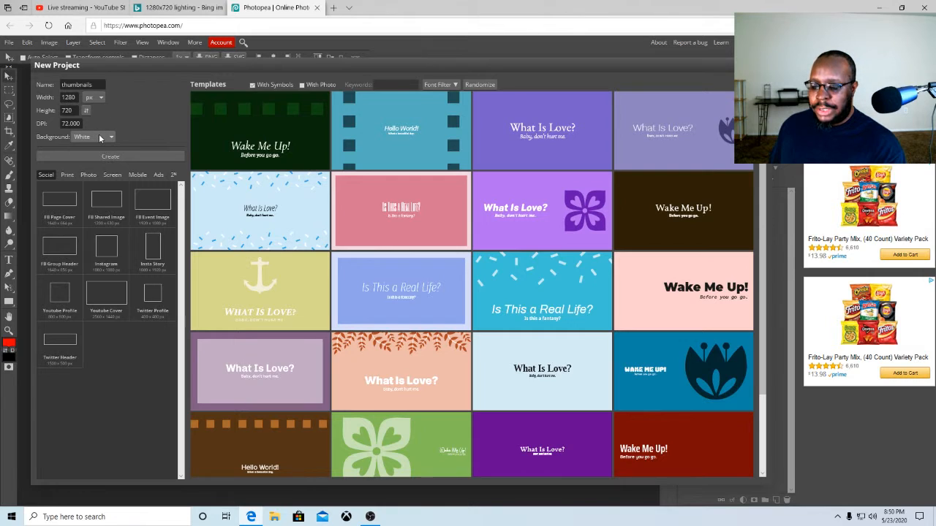
click(48, 25)
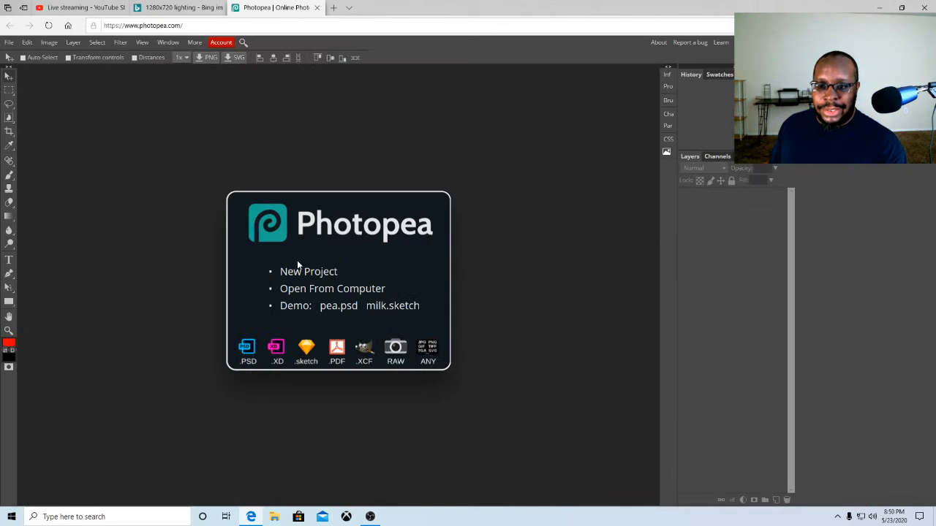
Create a new 1280 × 720 px project named thumbnails with a transparent background
click(307, 272)
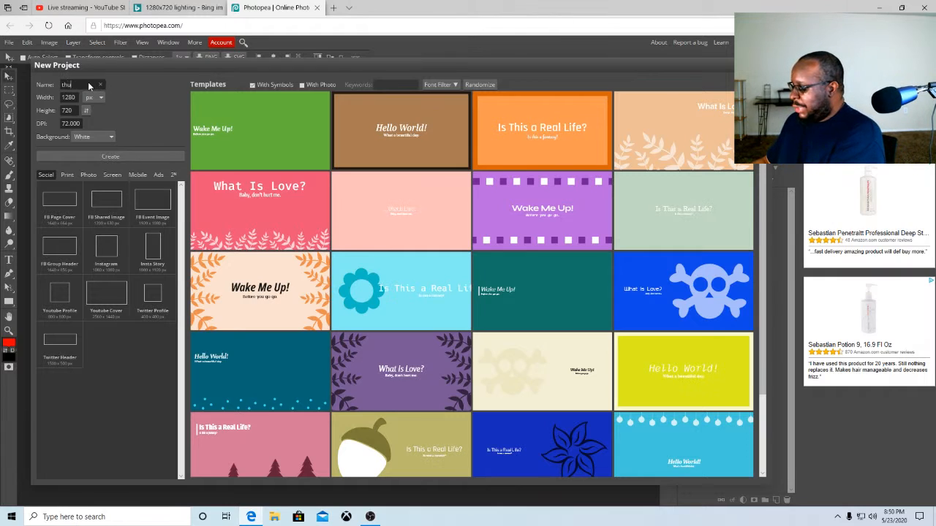
text(thumbnails)
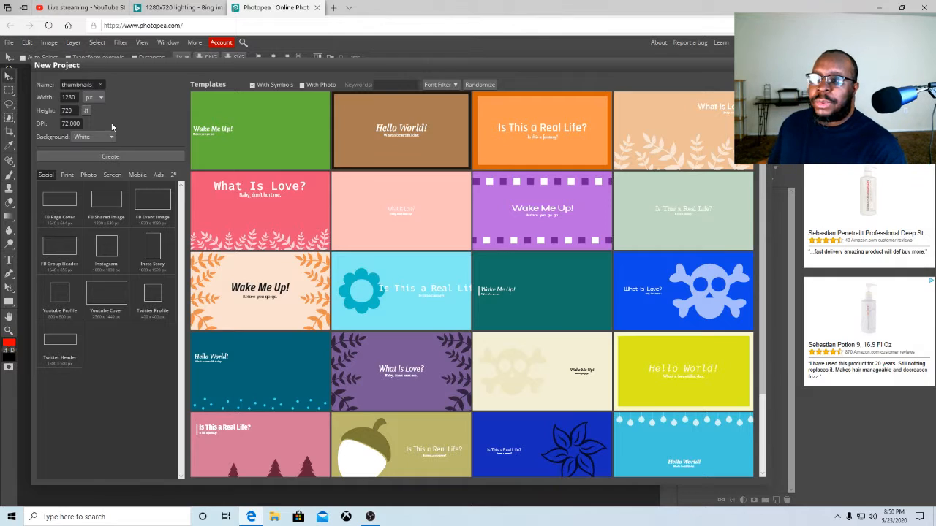
click(108, 137)
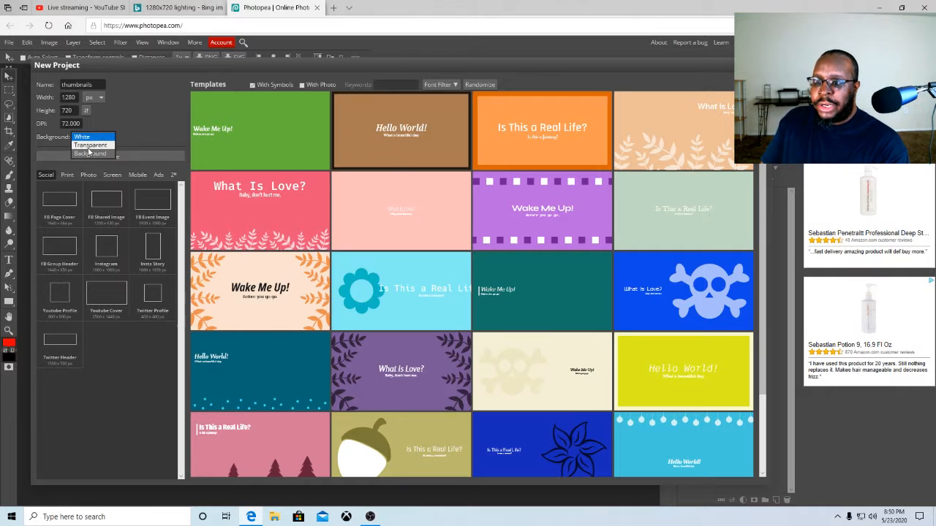
click(90, 146)
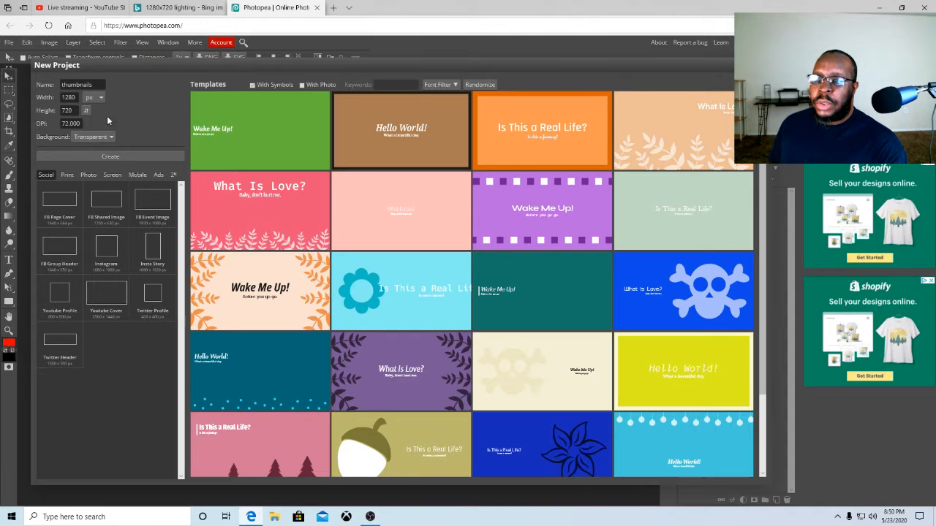
click(114, 157)
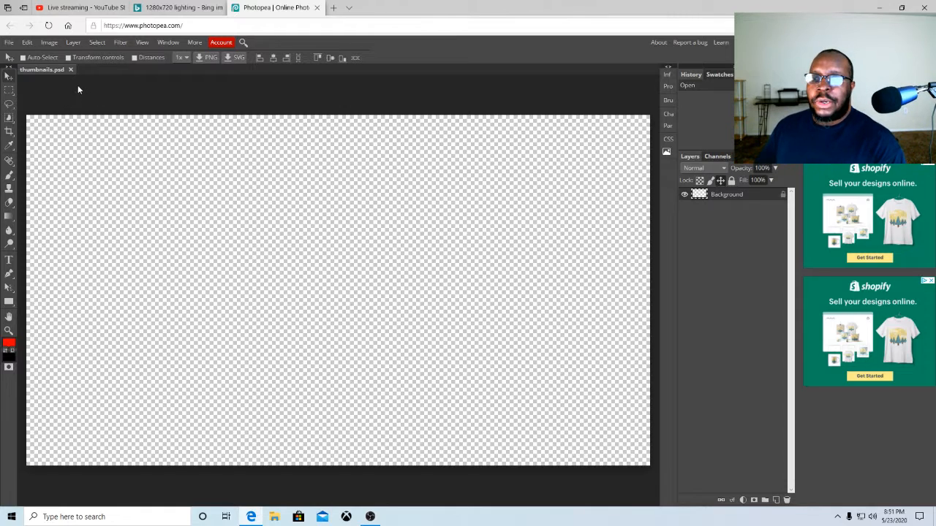
Switch to the Bing image tab and save the red texture picture to the Pictures folder
click(166, 8)
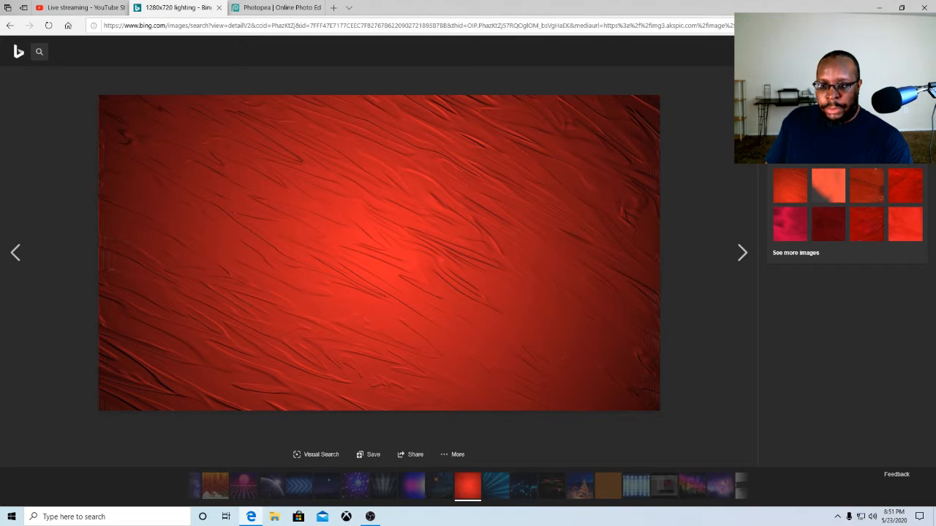
right_click(369, 199)
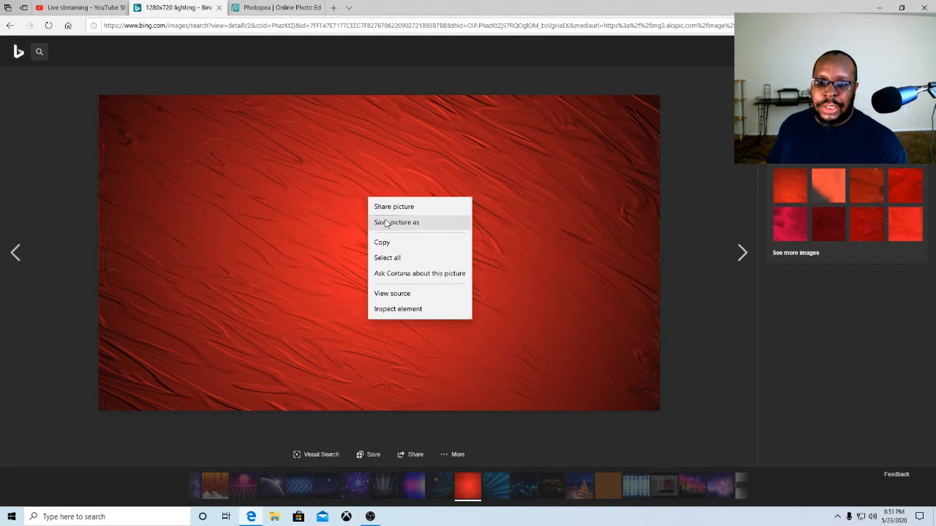
click(387, 222)
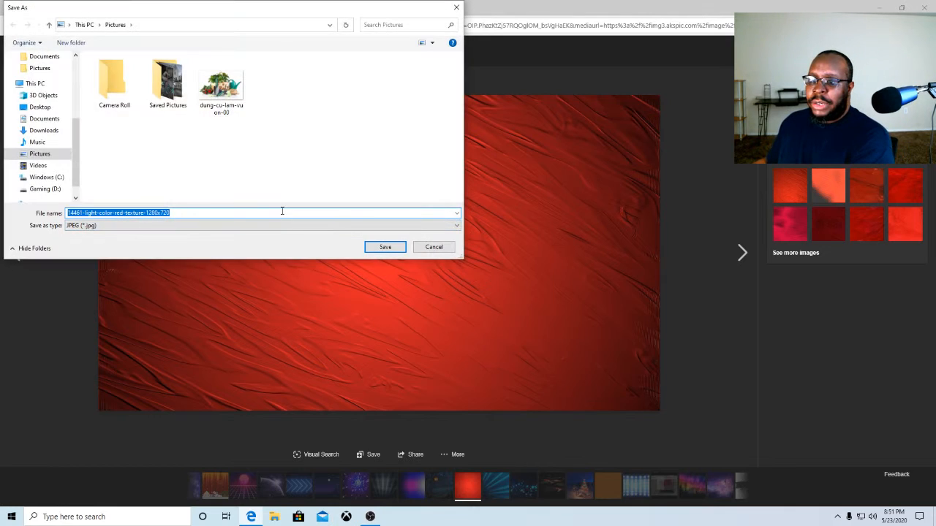
click(375, 247)
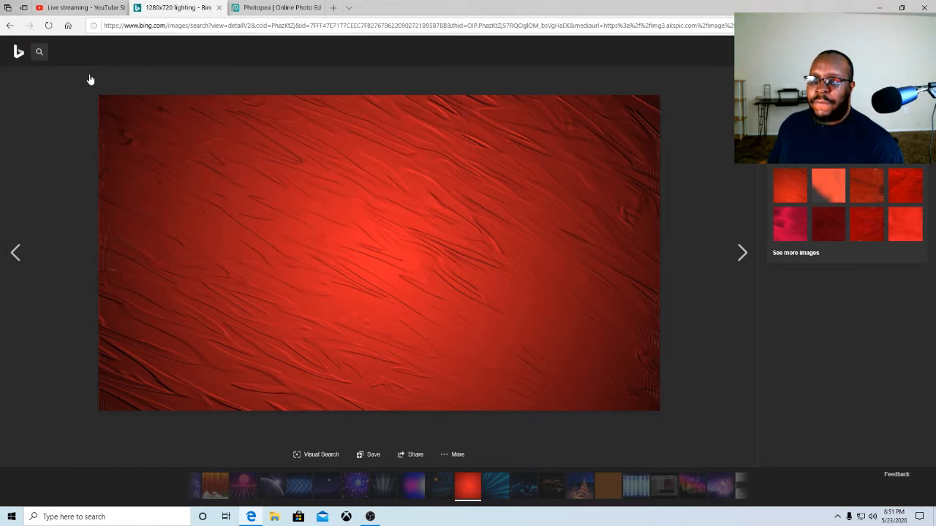
Open the saved 14461-light-color-red-texture-1280x720 image from the Pictures folder in Photopea
click(245, 13)
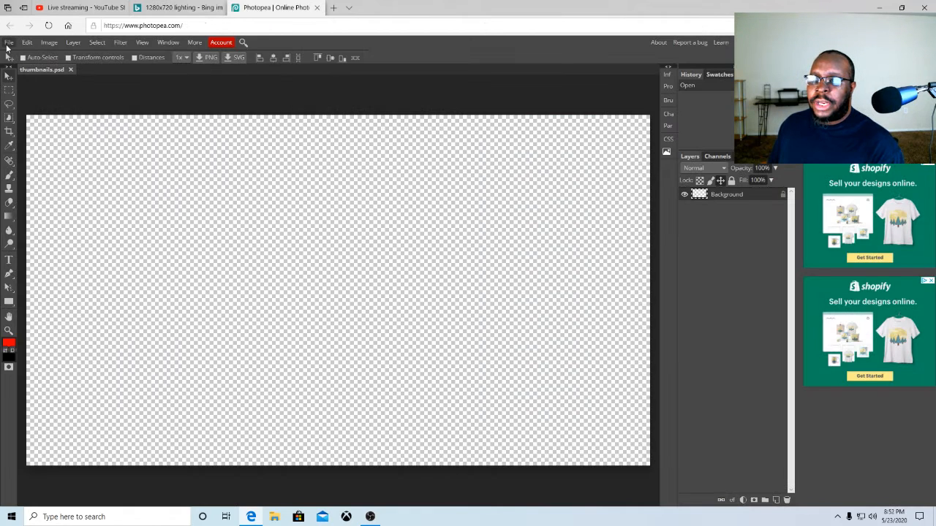
click(8, 44)
click(18, 58)
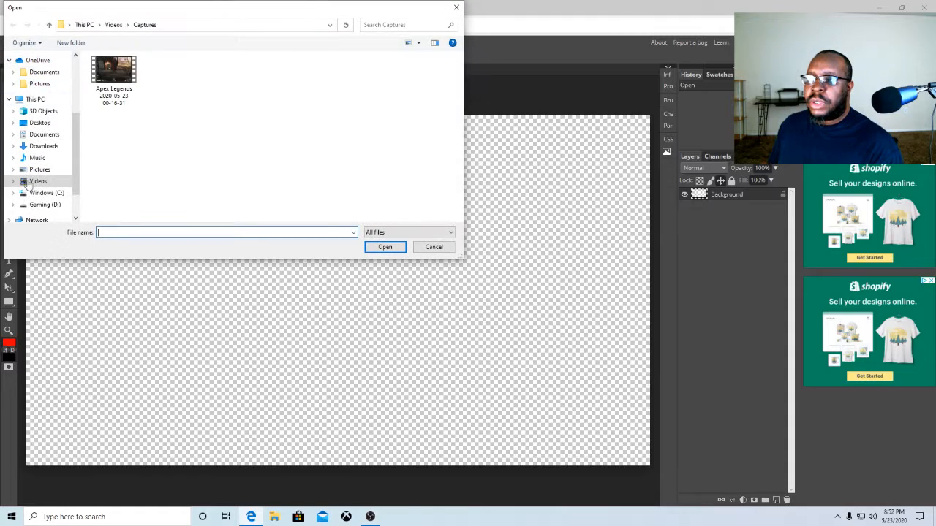
click(34, 148)
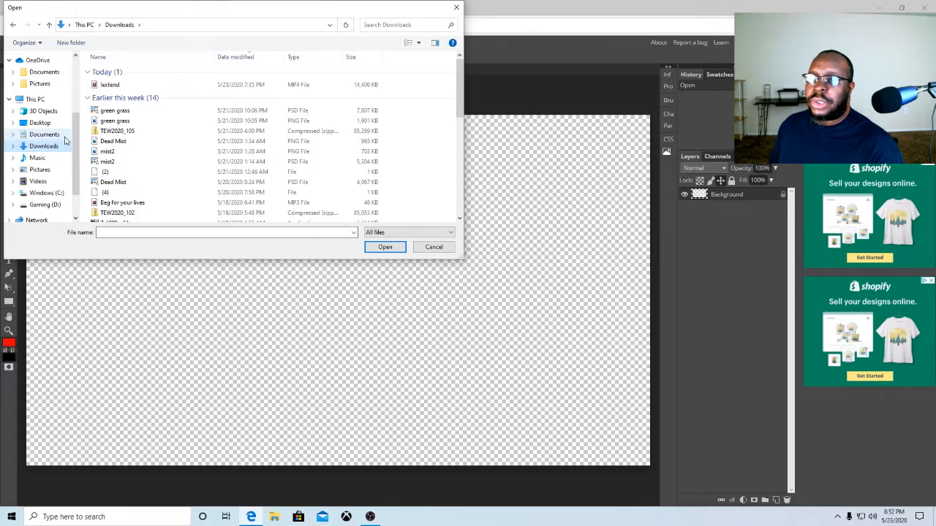
scroll(57, 145, down, 1)
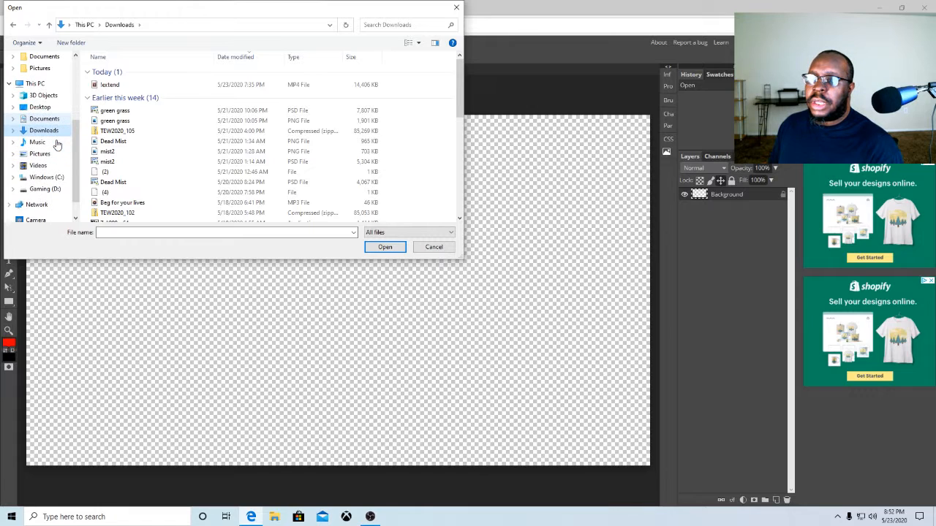
scroll(57, 145, down, 1)
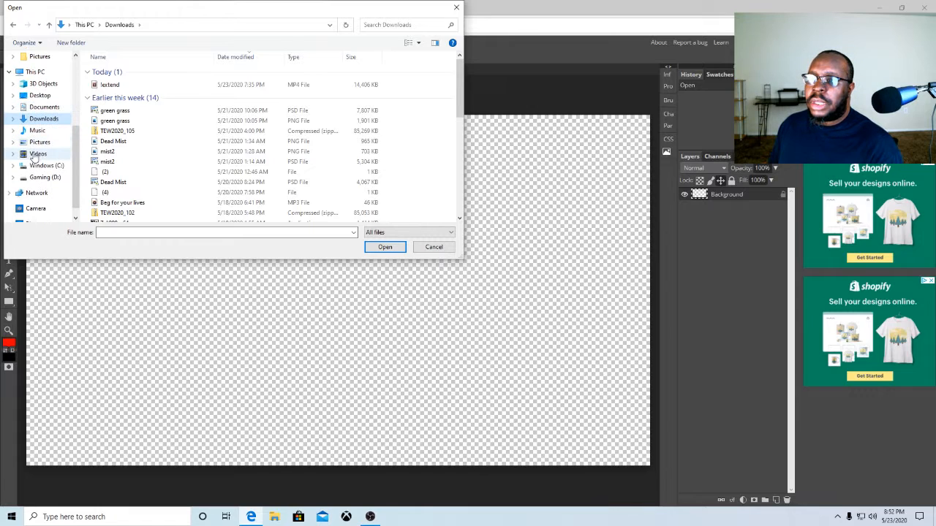
scroll(33, 153, up, 1)
click(34, 155)
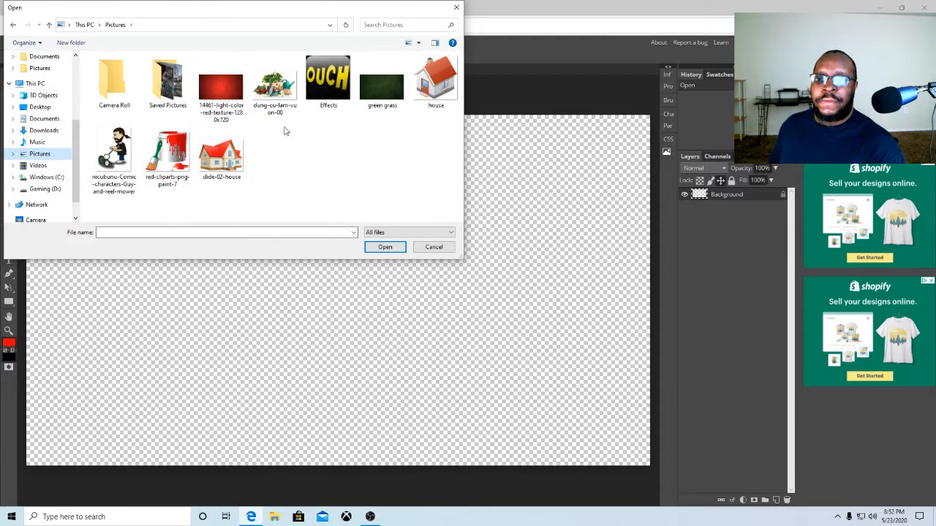
click(235, 110)
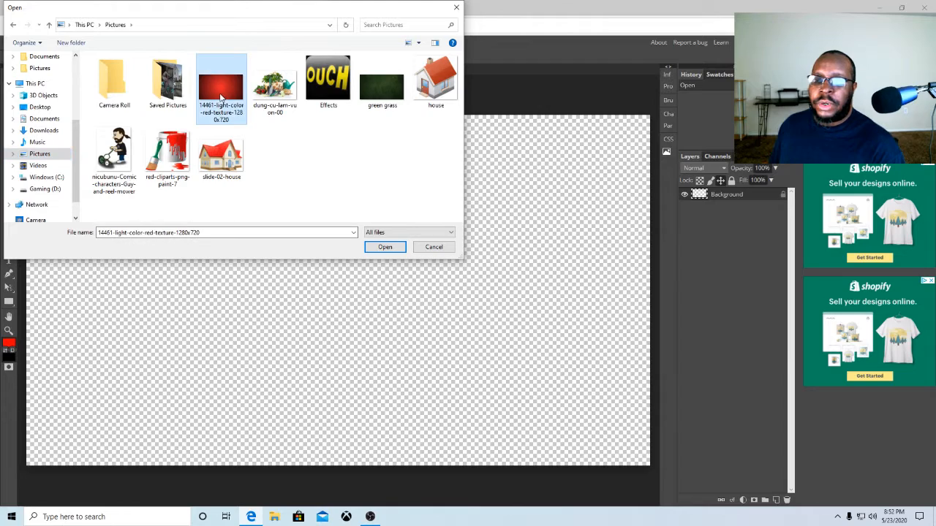
click(384, 247)
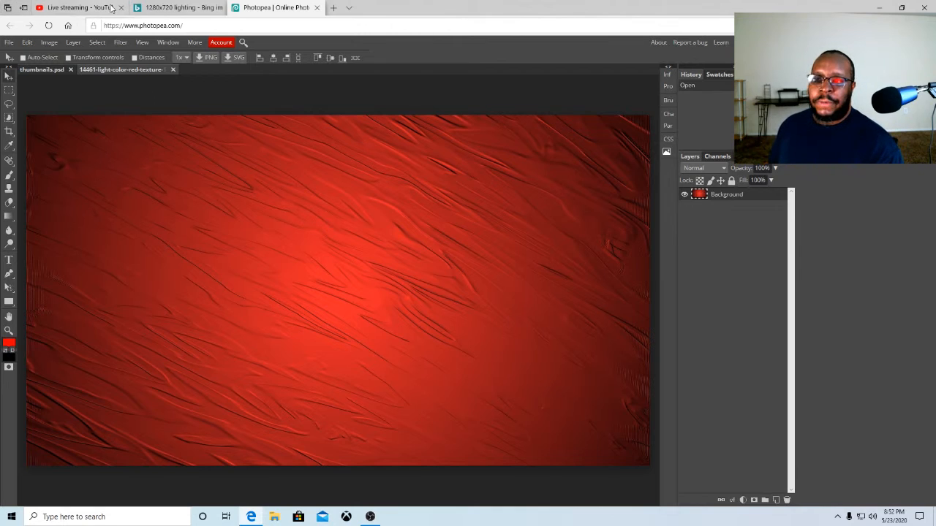
Switch to the Bing image tab and search images for "nail image png"
click(156, 7)
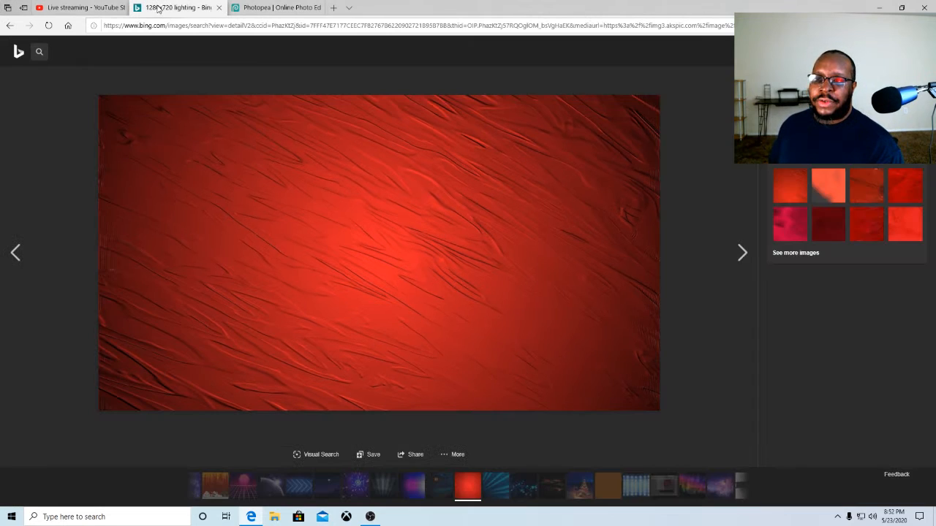
click(10, 26)
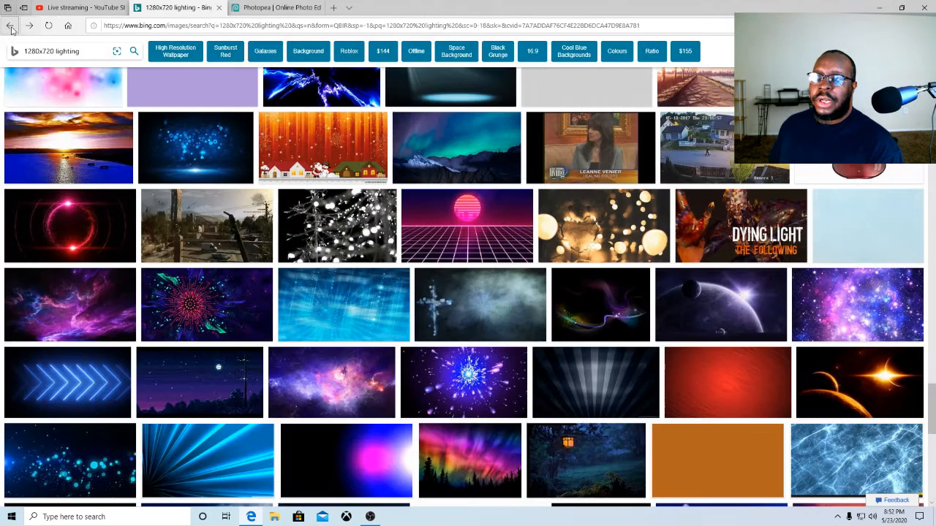
click(82, 50)
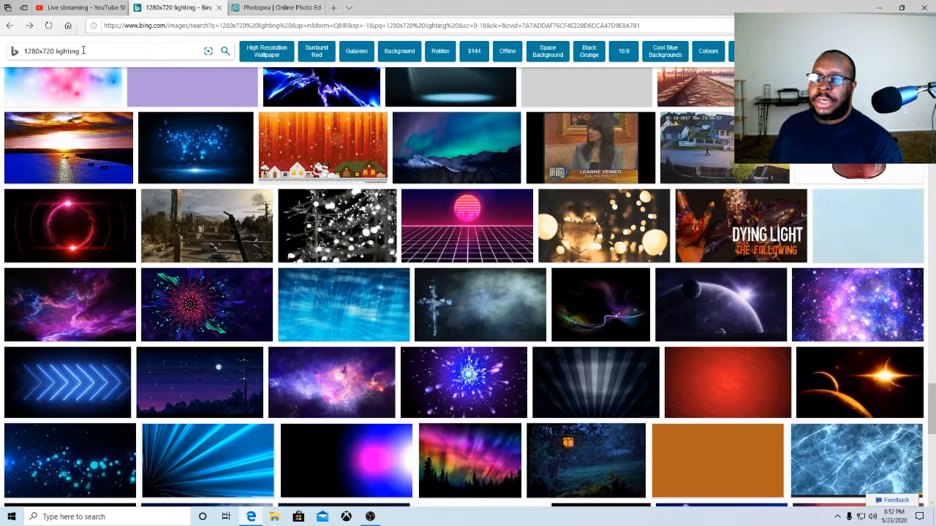
key(BackSpace)
key(BackSpace)
key(BackSpace)
key(BackSpace)
key(BackSpace)
key(BackSpace)
key(BackSpace)
key(BackSpace)
key(BackSpace)
key(BackSpace)
key(BackSpace)
key(BackSpace)
key(BackSpace)
key(BackSpace)
key(BackSpace)
key(BackSpace)
key(BackSpace)
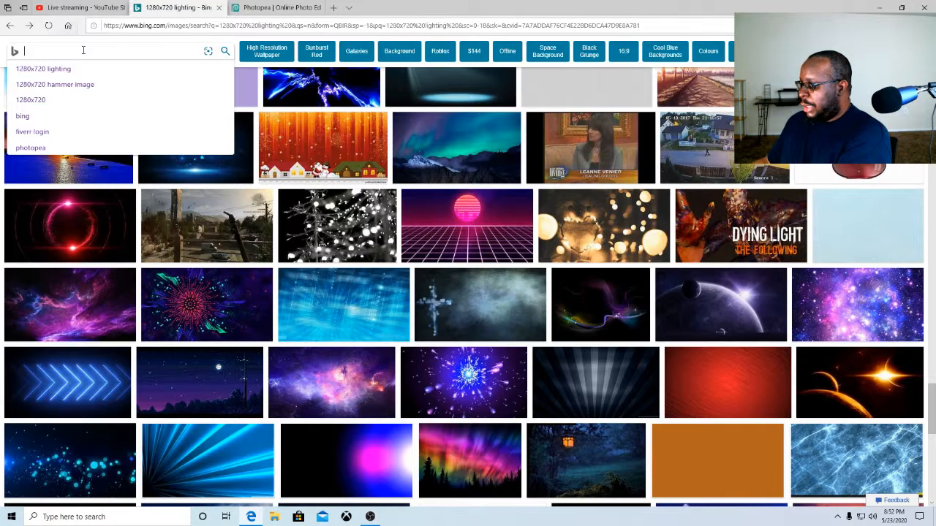
text(nail)
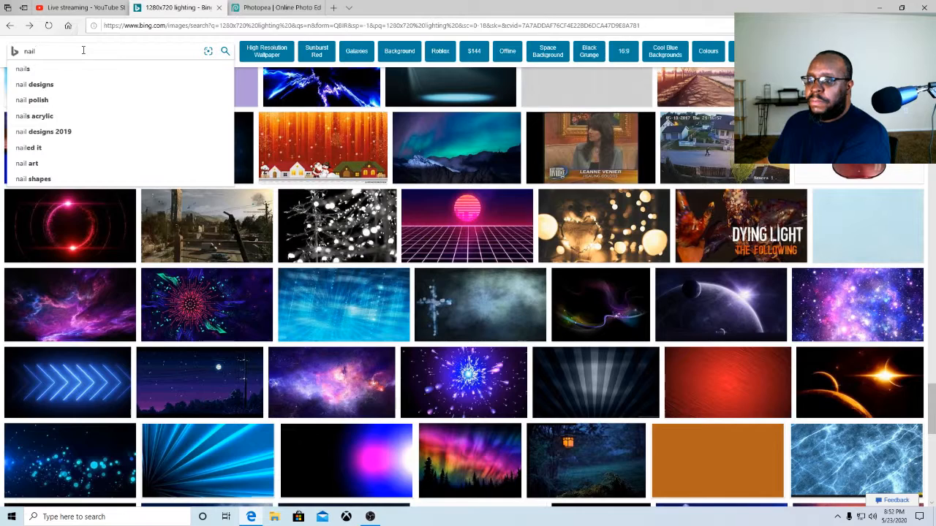
text( i)
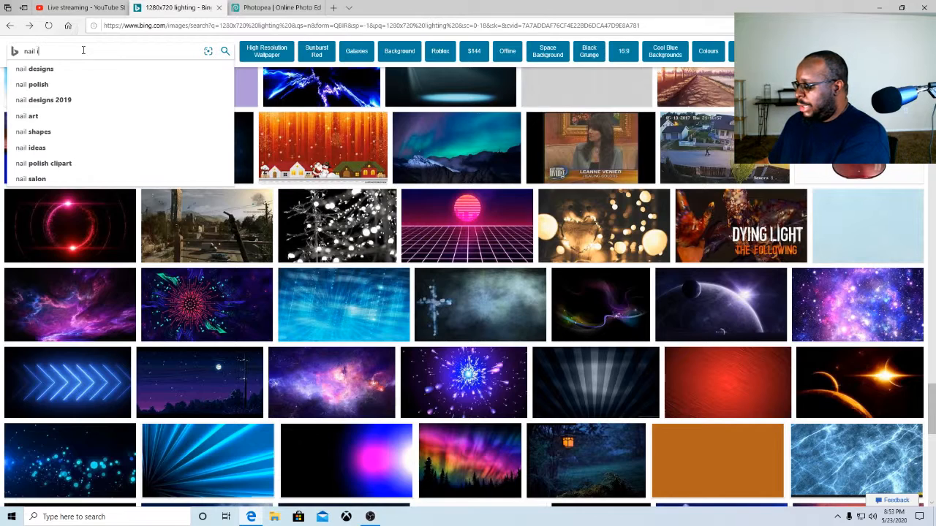
text(mage)
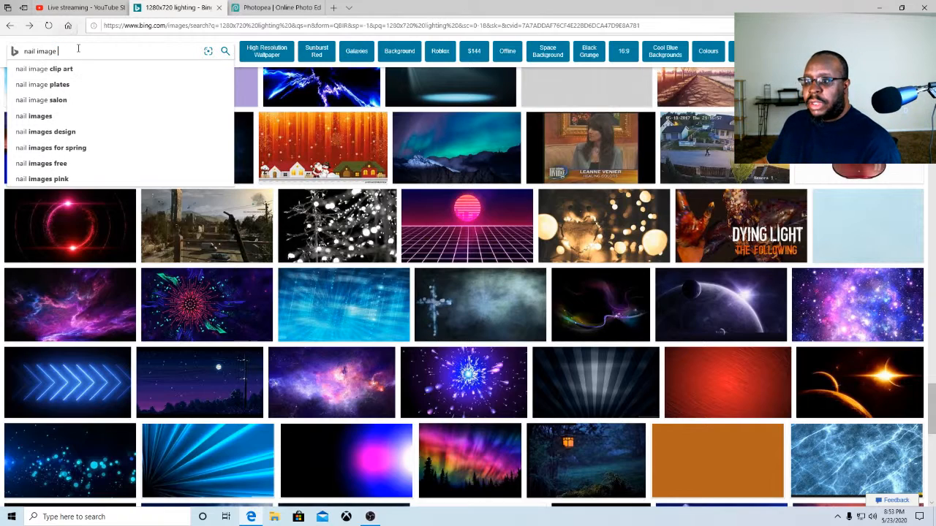
text( png)
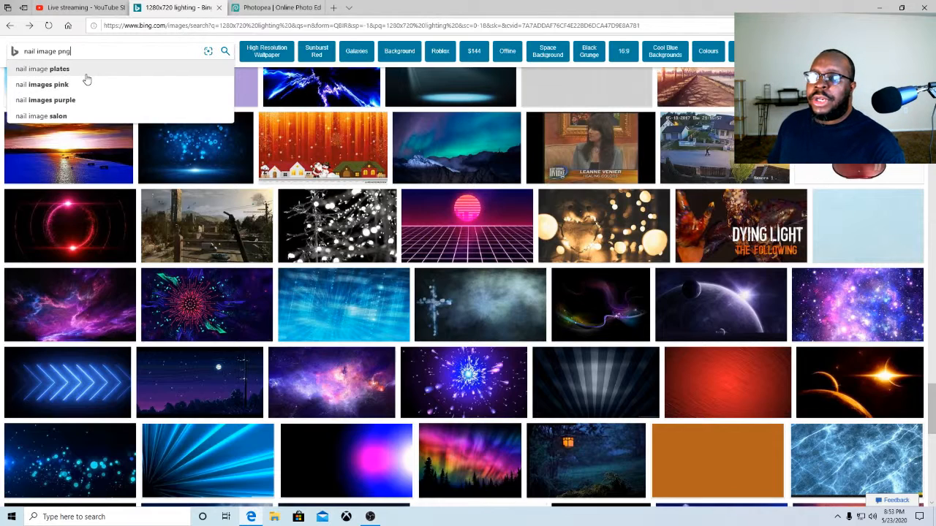
click(225, 50)
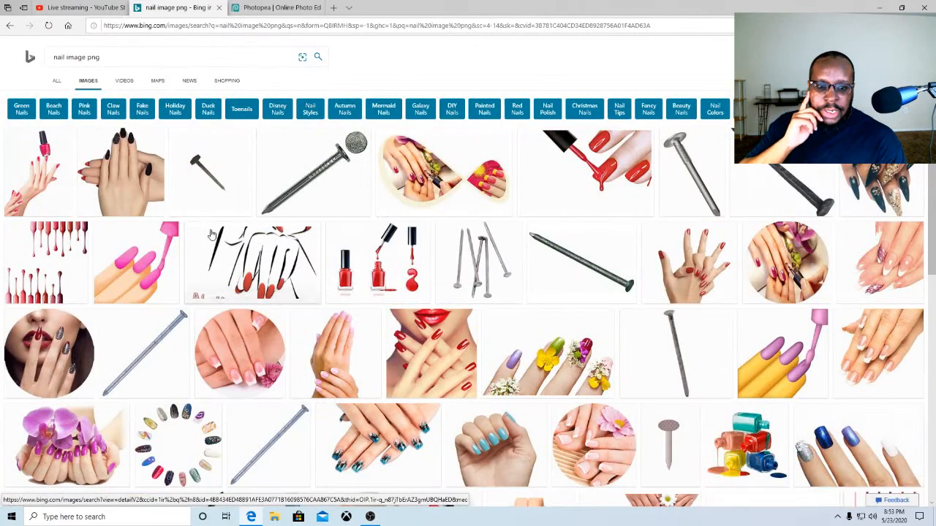
Browse the nail image results and preview a roofing nail picture before returning to the results
scroll(336, 276, down, 4)
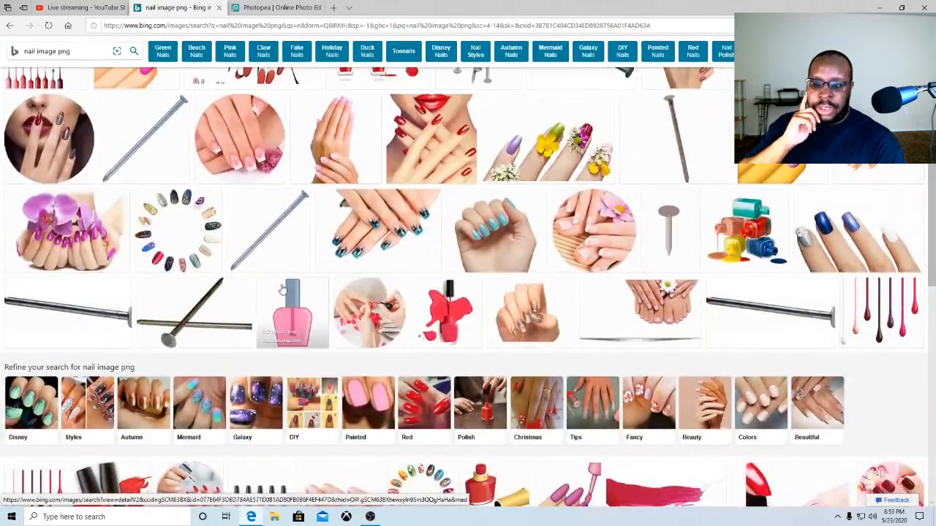
scroll(251, 255, up, 4)
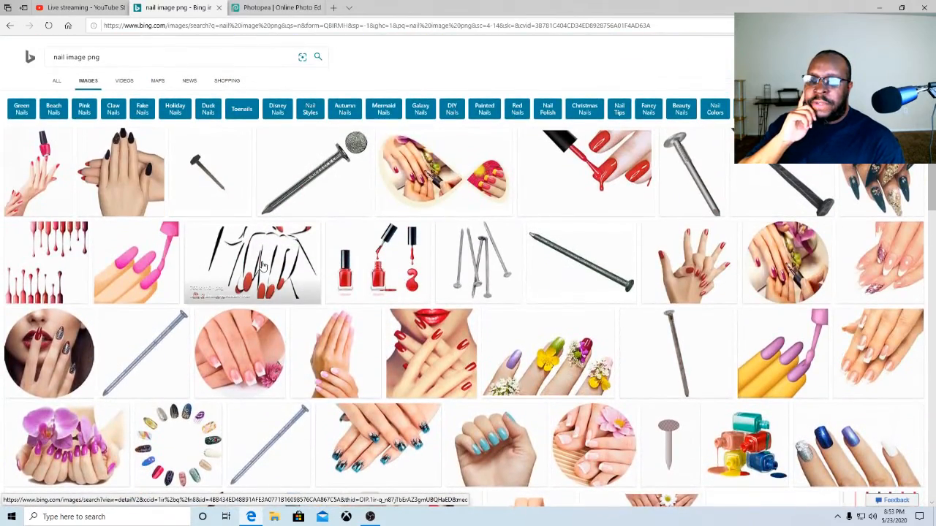
scroll(261, 298, down, 1)
scroll(261, 298, down, 5)
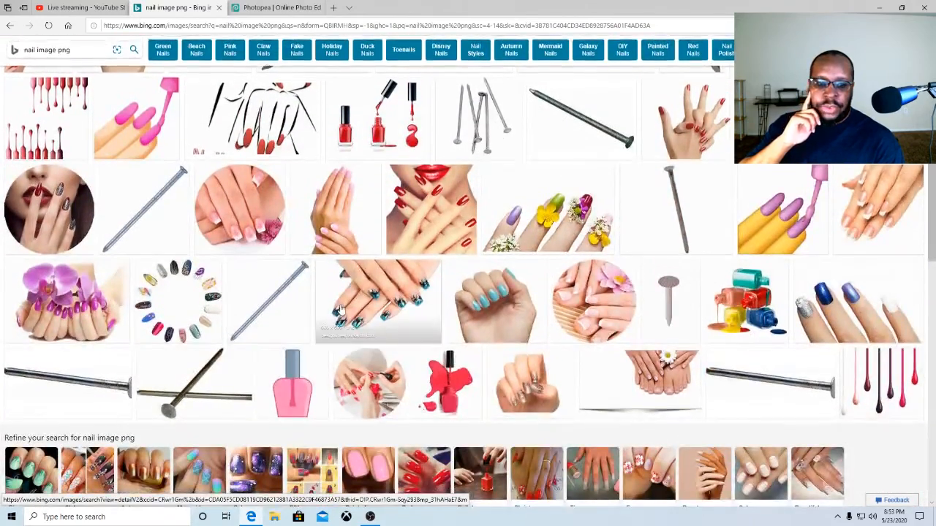
scroll(251, 304, down, 1)
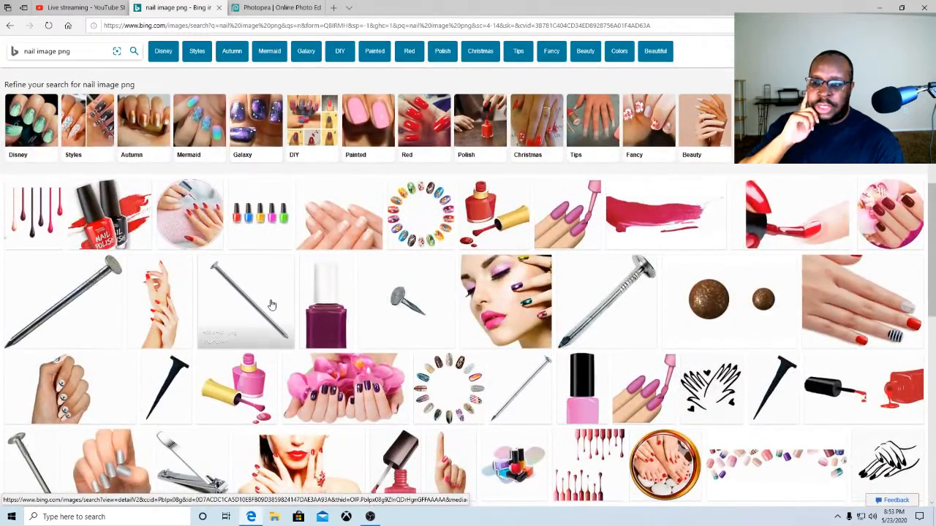
scroll(277, 304, down, 1)
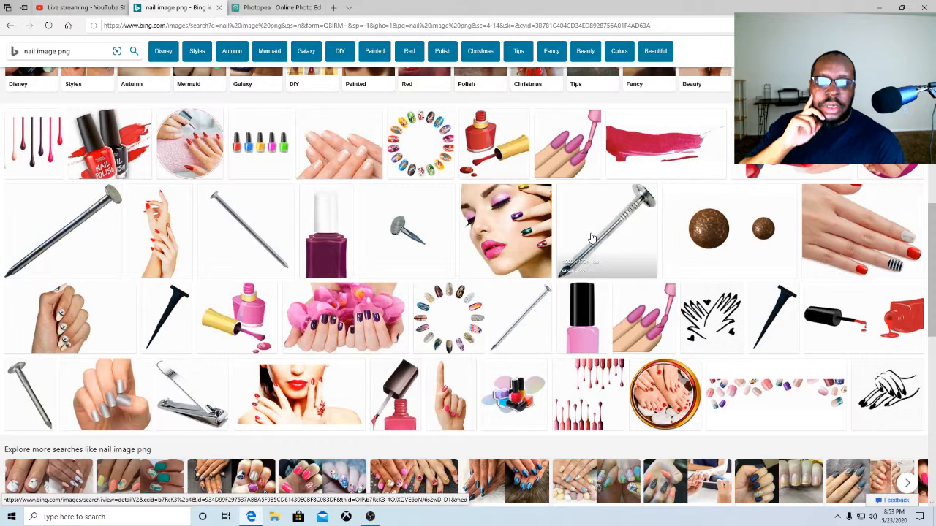
scroll(592, 237, down, 2)
scroll(585, 220, up, 1)
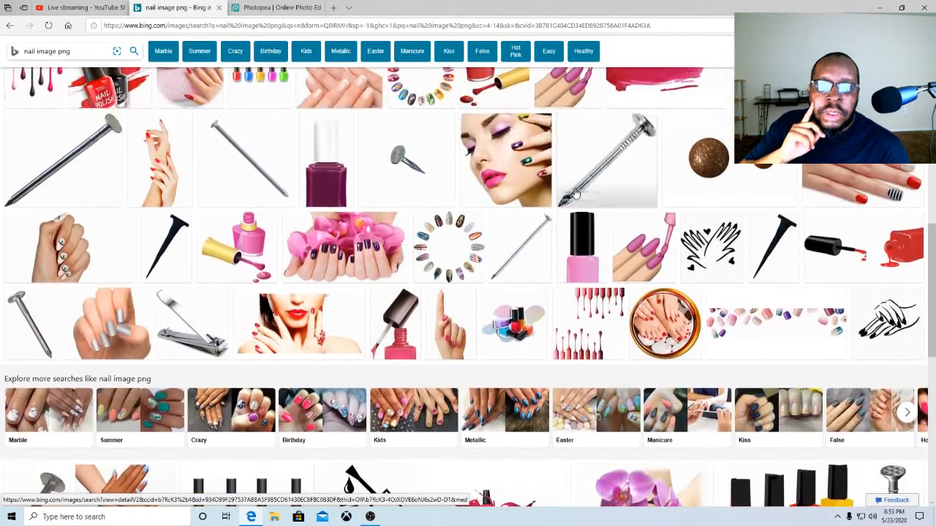
click(577, 186)
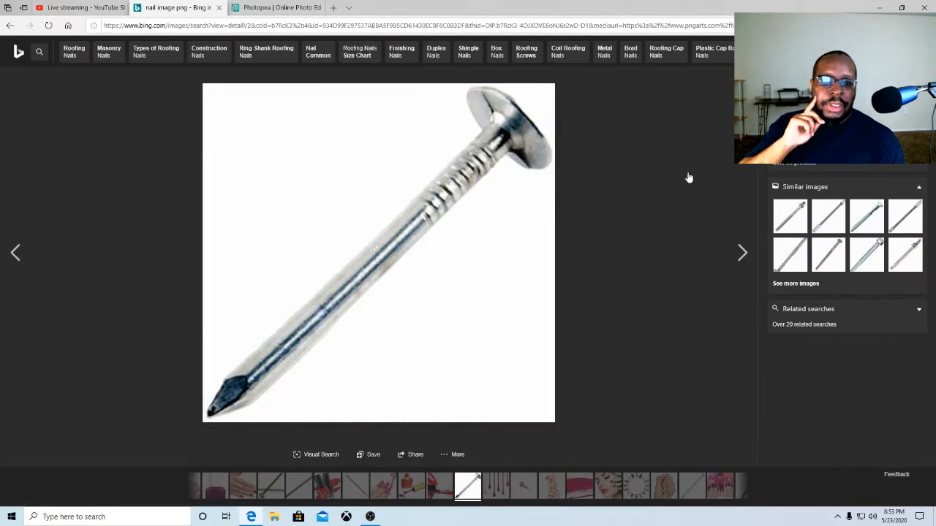
click(808, 114)
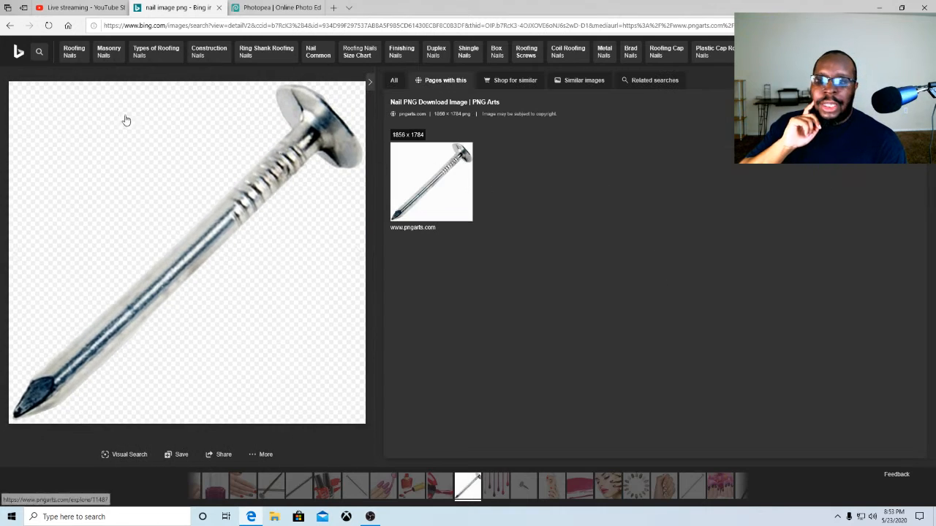
click(10, 26)
click(9, 26)
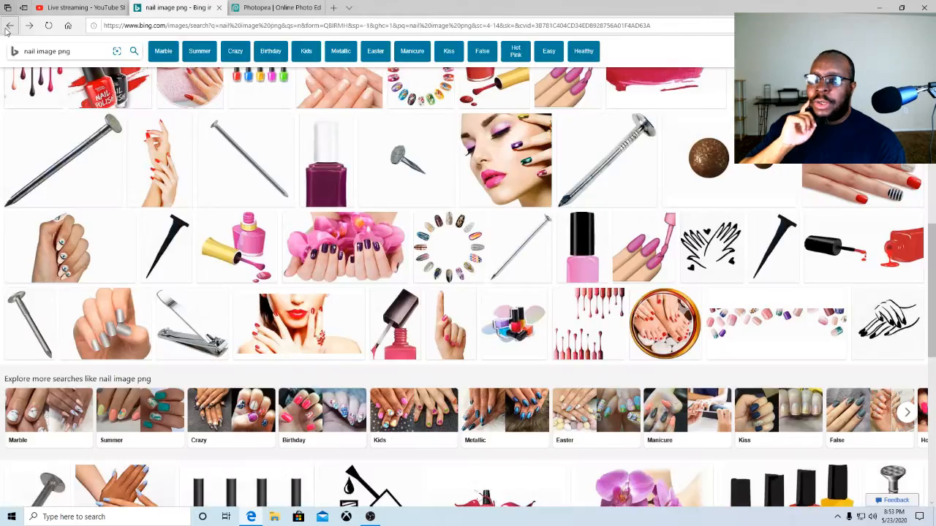
Find a transparent nail PNG in the results and open it full size in a new tab
scroll(262, 188, down, 5)
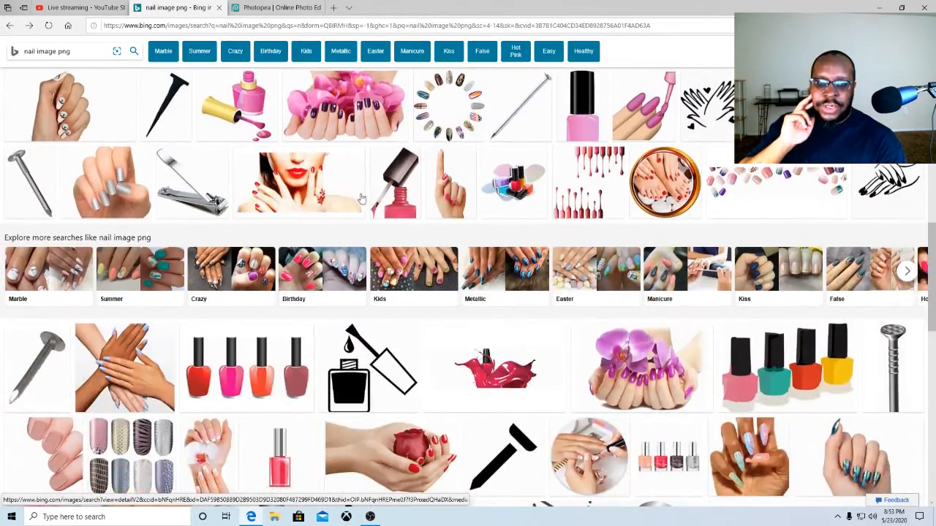
scroll(244, 198, down, 10)
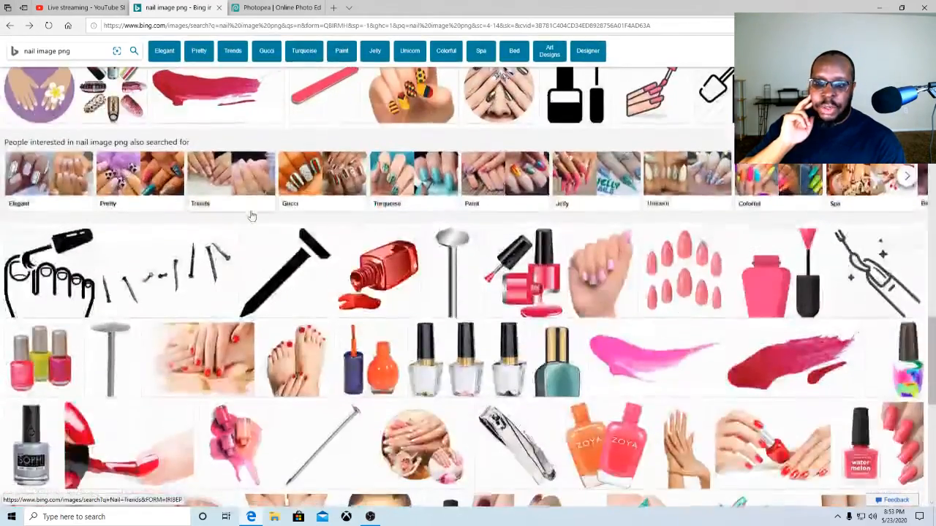
scroll(250, 215, down, 8)
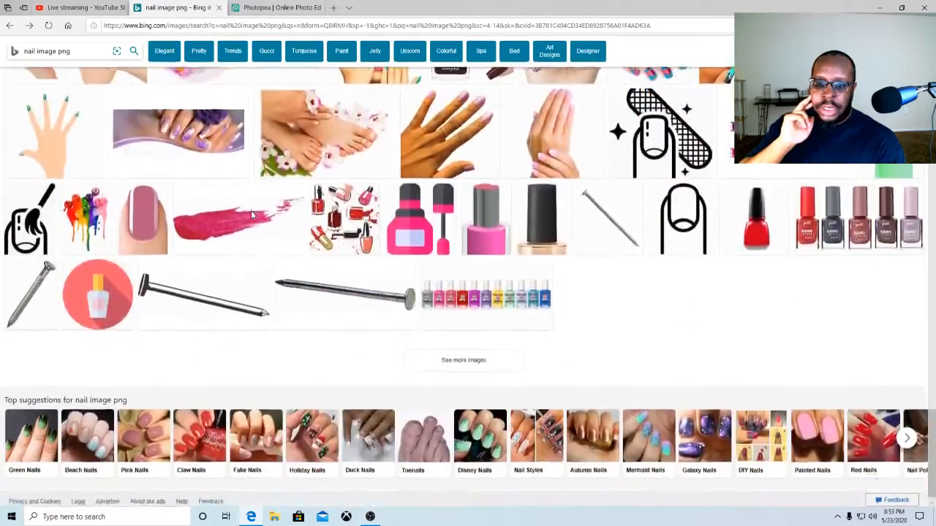
scroll(251, 211, up, 10)
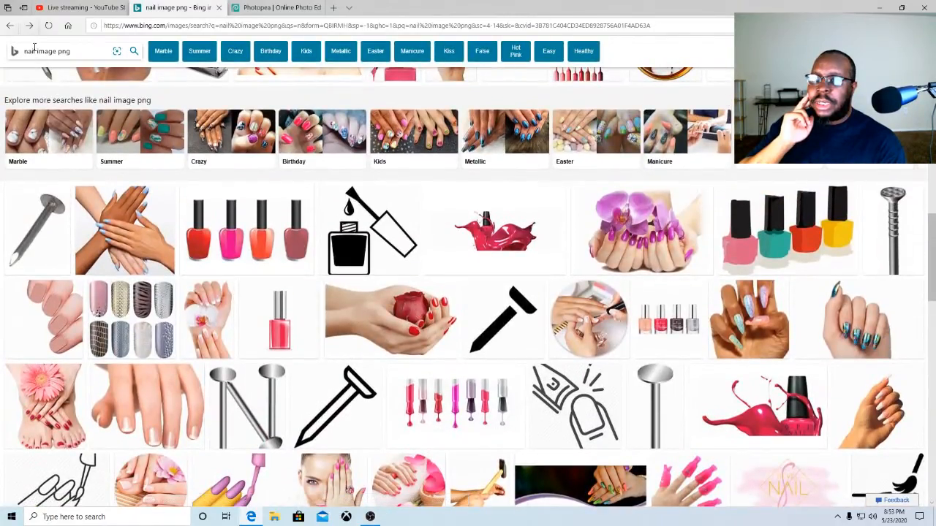
scroll(243, 231, up, 10)
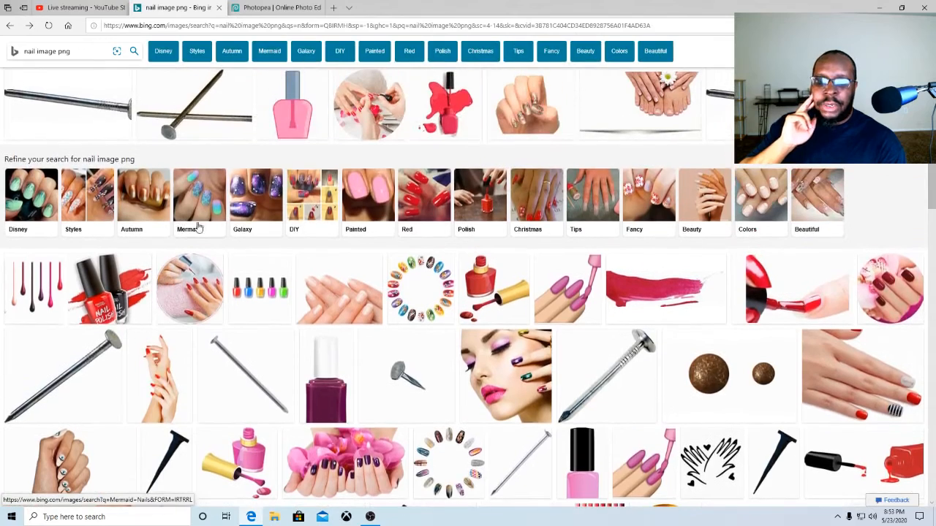
scroll(249, 233, up, 3)
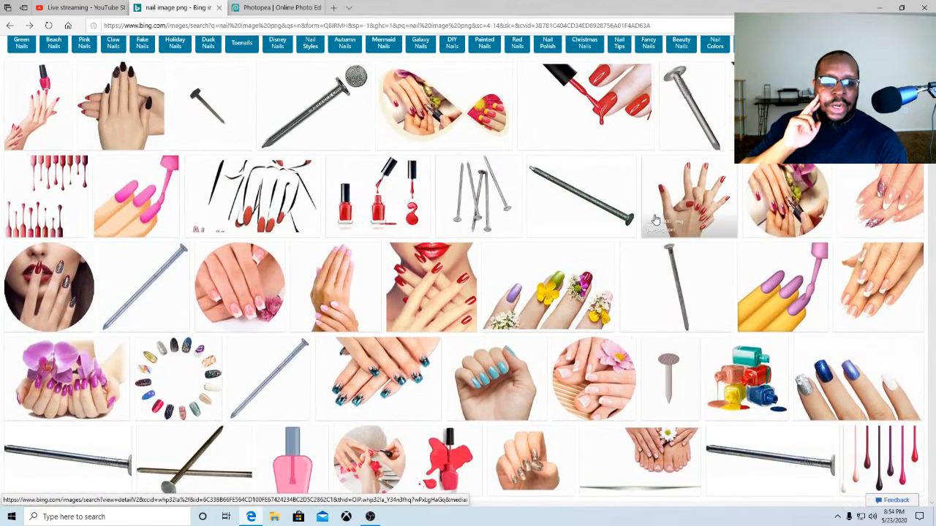
scroll(643, 219, up, 1)
click(697, 174)
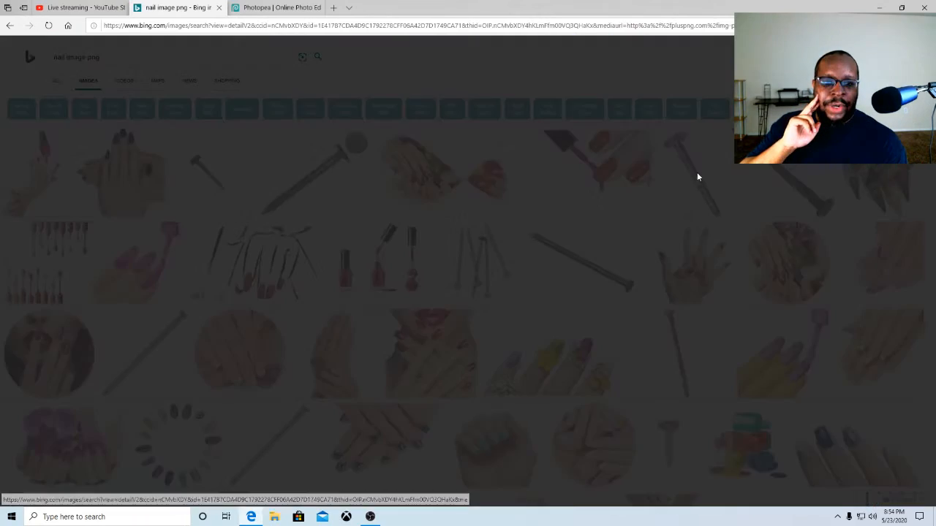
click(7, 27)
click(341, 184)
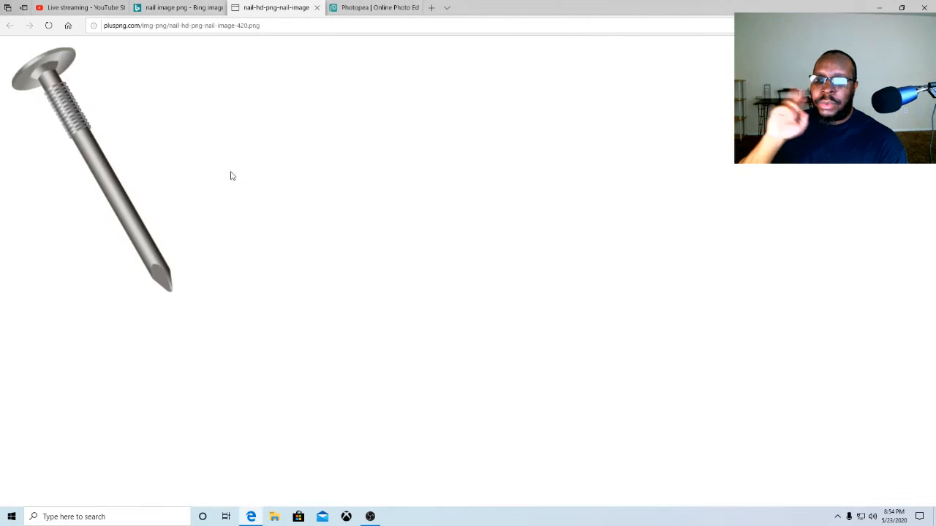
Save the nail picture as nail-hd-png-nail-image-420 in the Pictures folder and close its tab
right_click(107, 149)
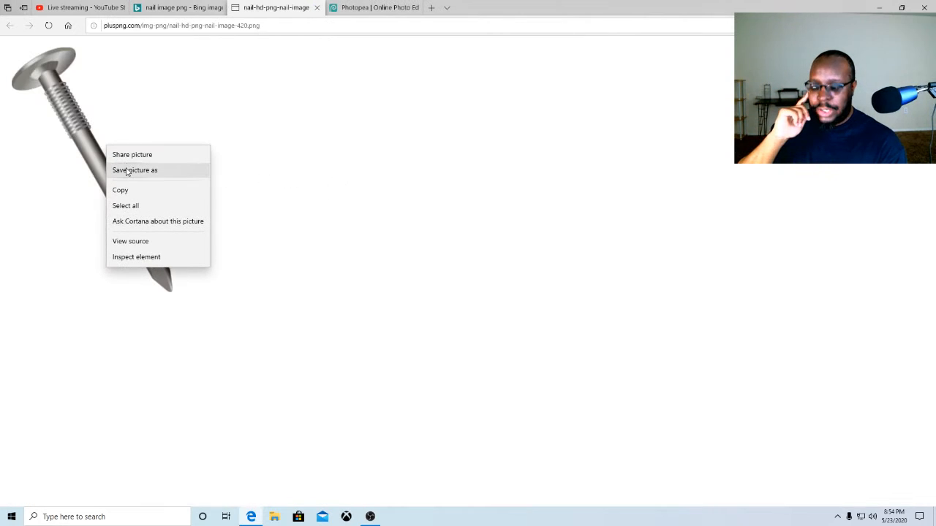
click(126, 171)
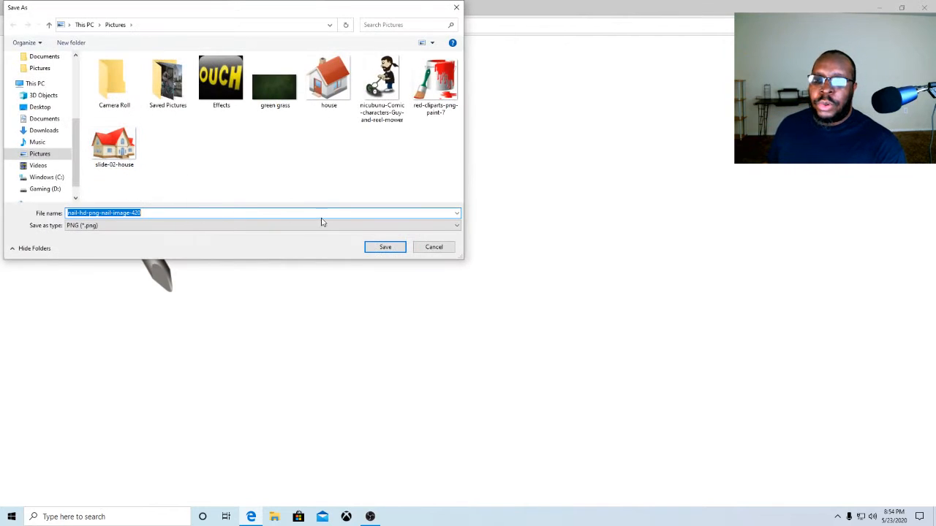
click(385, 248)
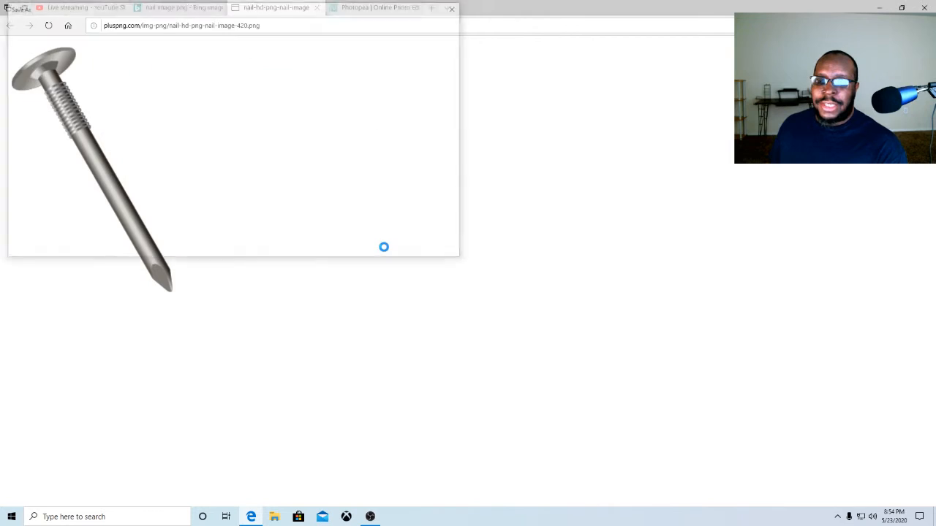
click(316, 7)
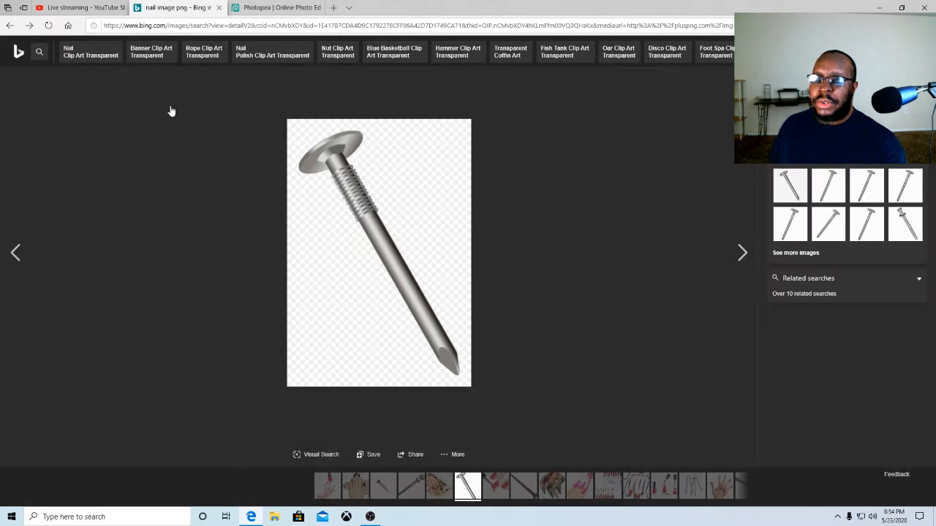
Switch to Photopea and open nail-hd-png-nail-image-420 from the Pictures folder
click(270, 9)
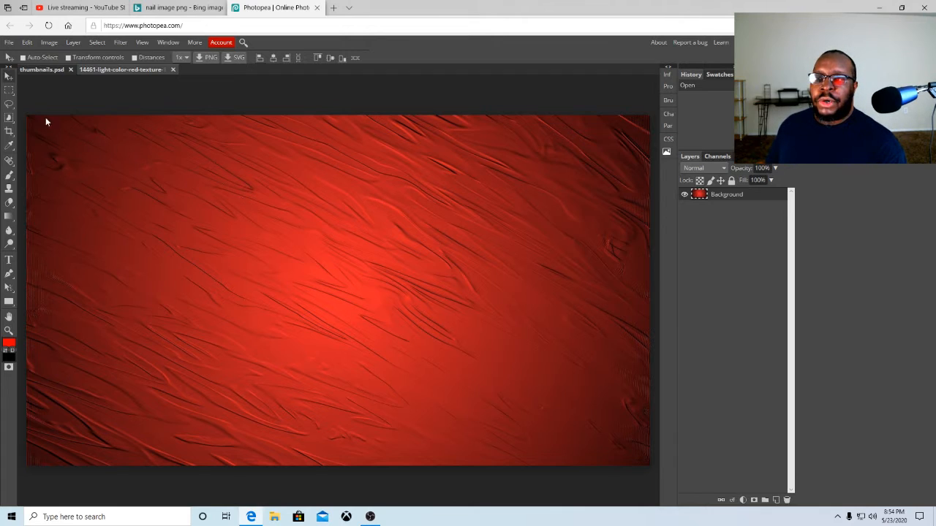
click(9, 43)
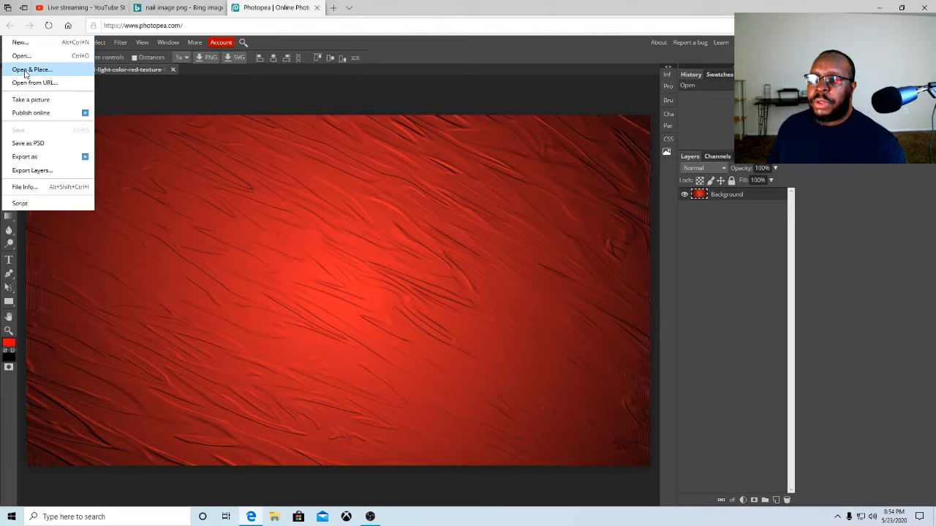
click(21, 57)
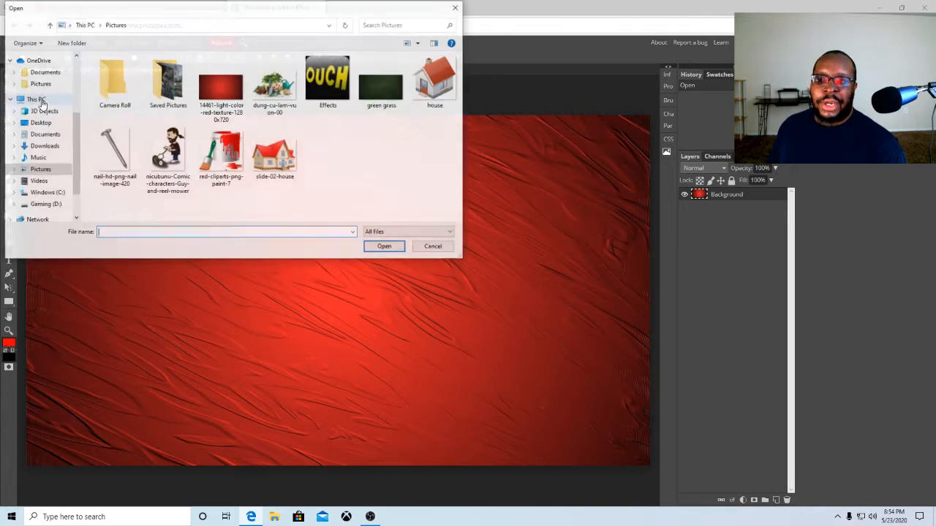
click(115, 150)
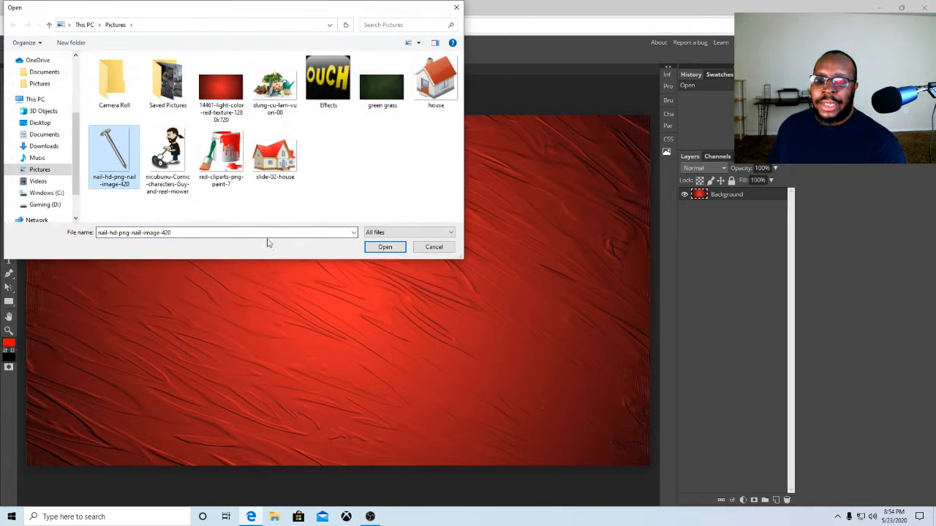
click(373, 249)
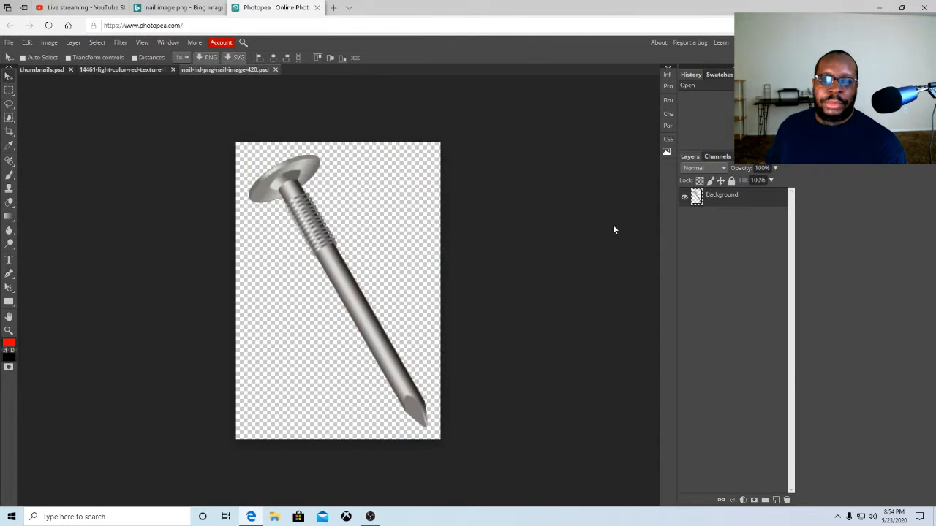
Close the nail document and lock the red texture's background layer
click(275, 70)
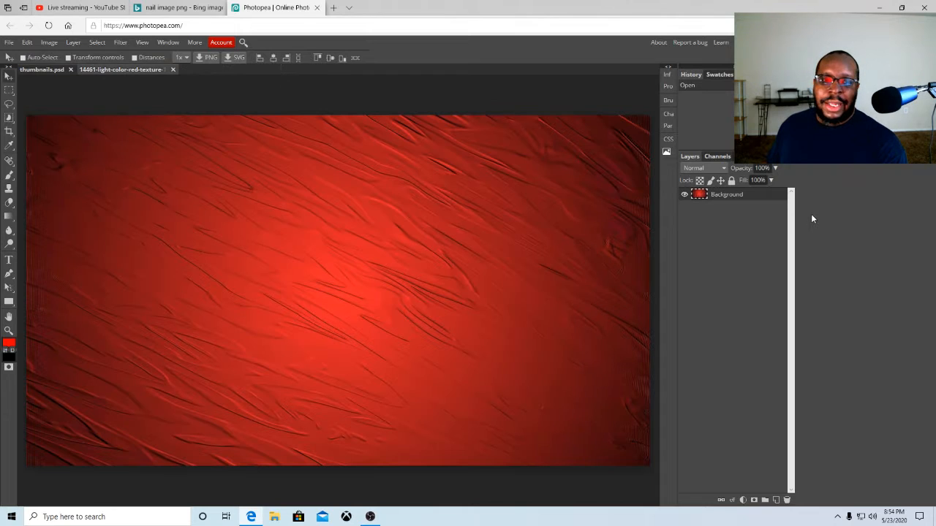
click(732, 181)
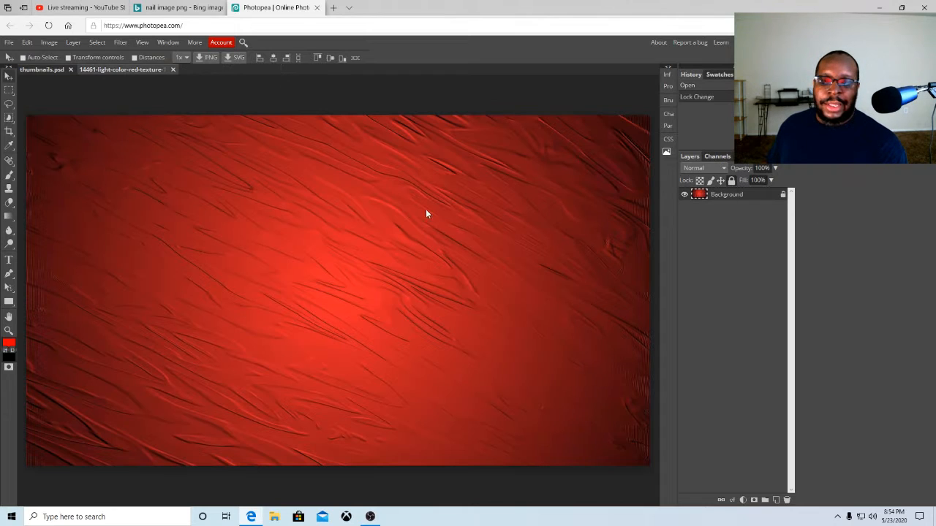
click(9, 41)
click(28, 70)
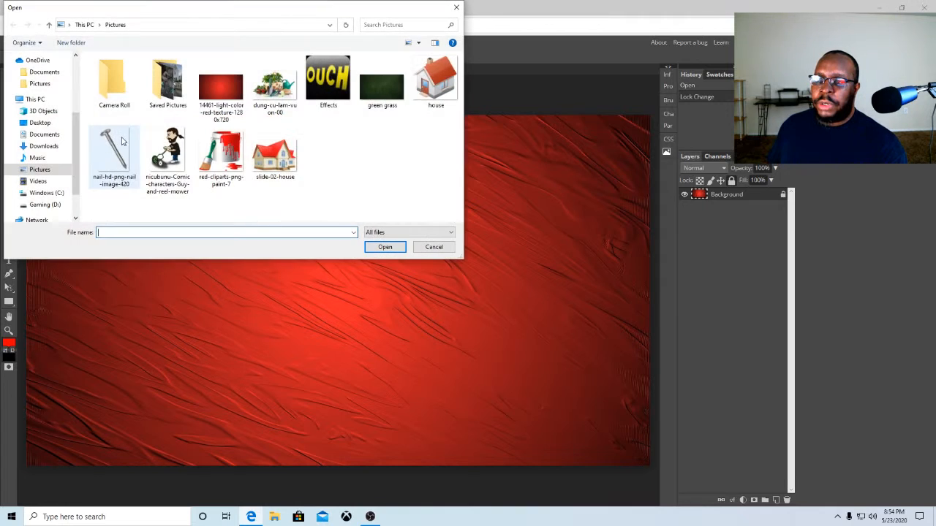
click(113, 144)
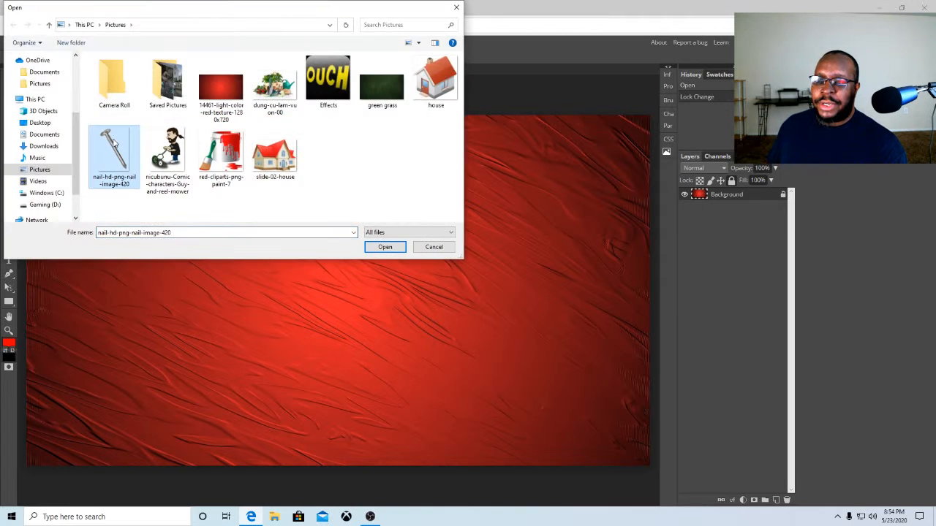
click(381, 248)
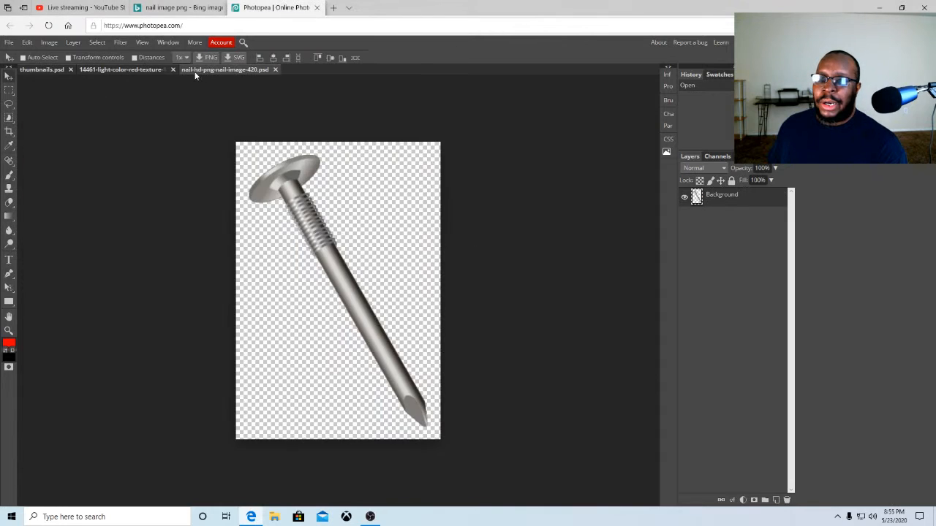
click(275, 71)
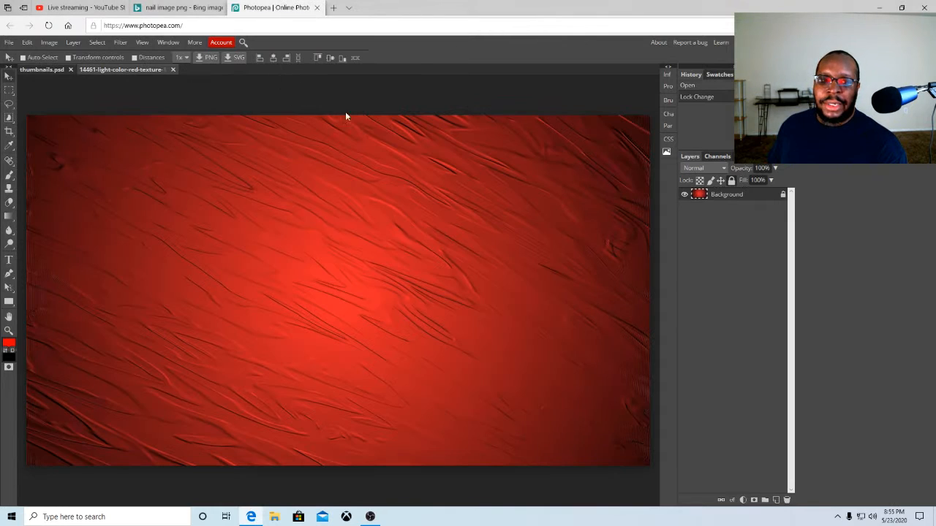
Place nail-hd-png-nail-image-420 from the Pictures folder into the red texture document
click(783, 196)
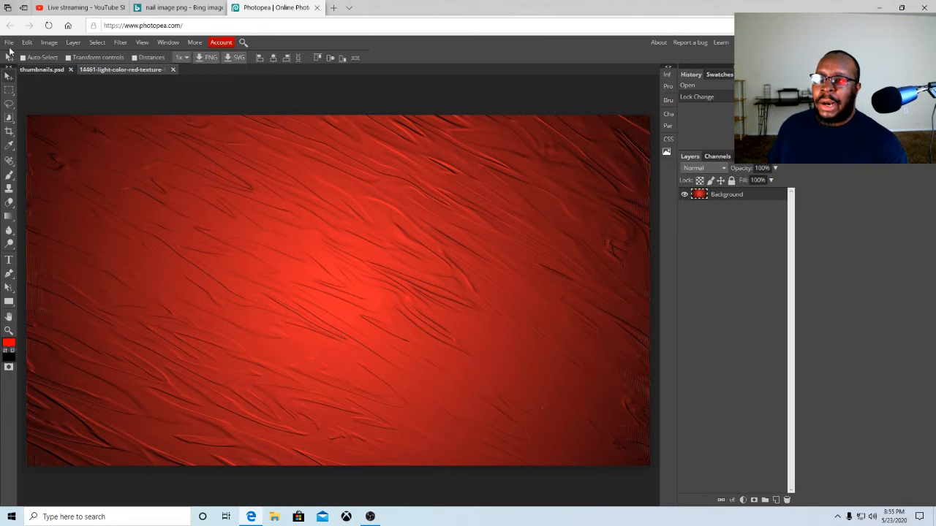
click(9, 42)
click(18, 56)
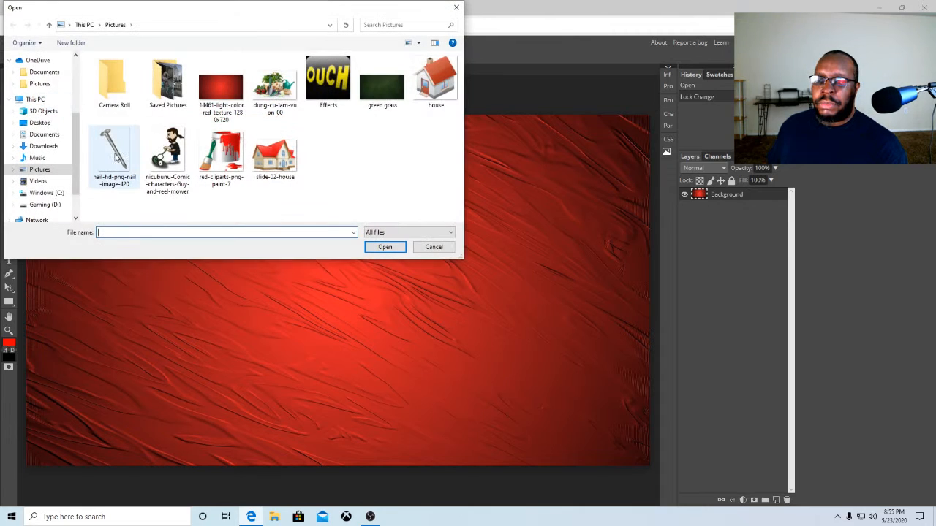
click(115, 156)
click(376, 247)
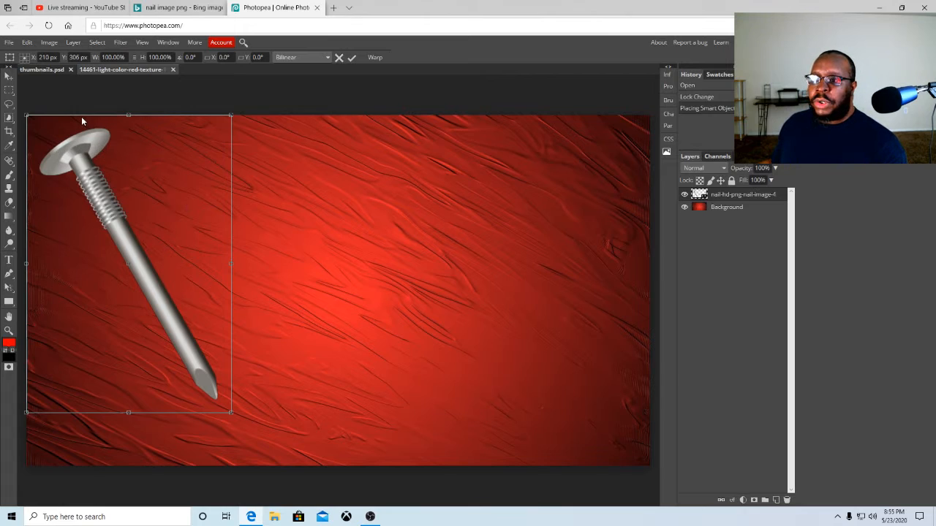
Rotate the placed nail 180° so its point faces up and its head faces down
right_click(91, 179)
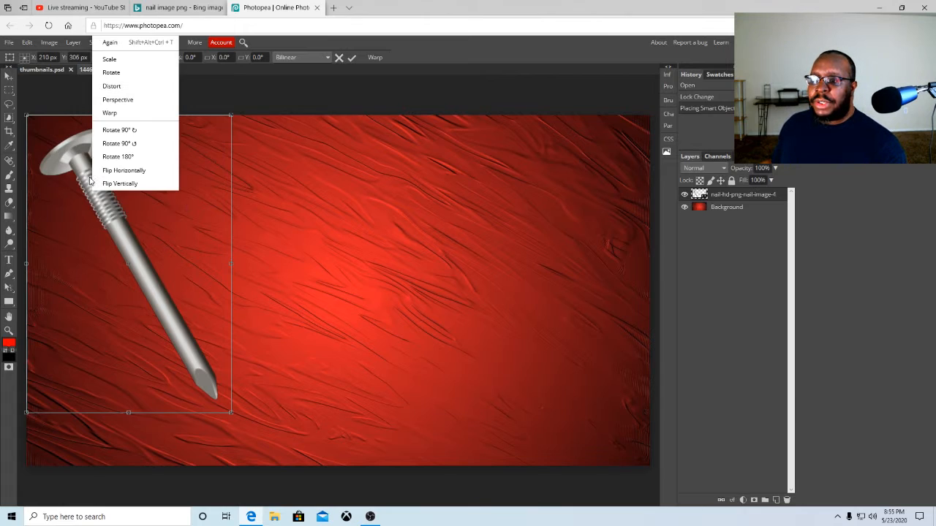
click(117, 143)
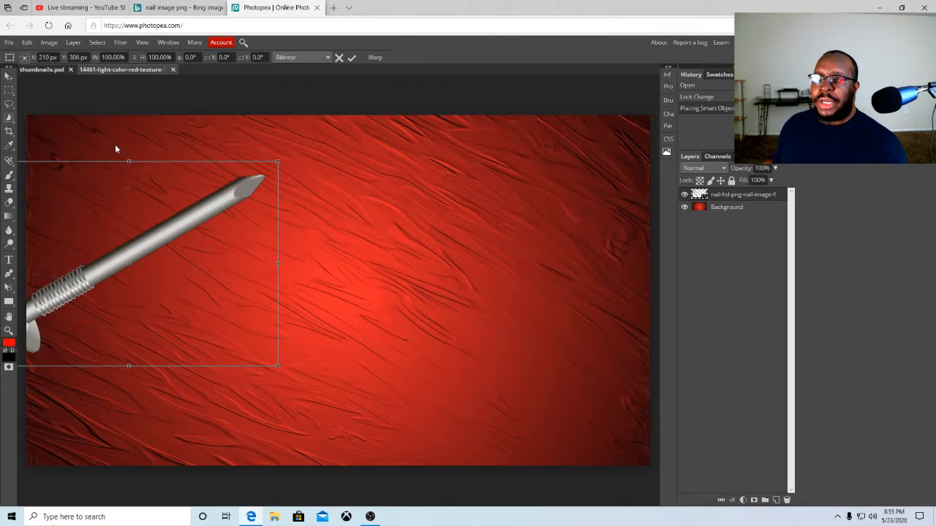
right_click(118, 209)
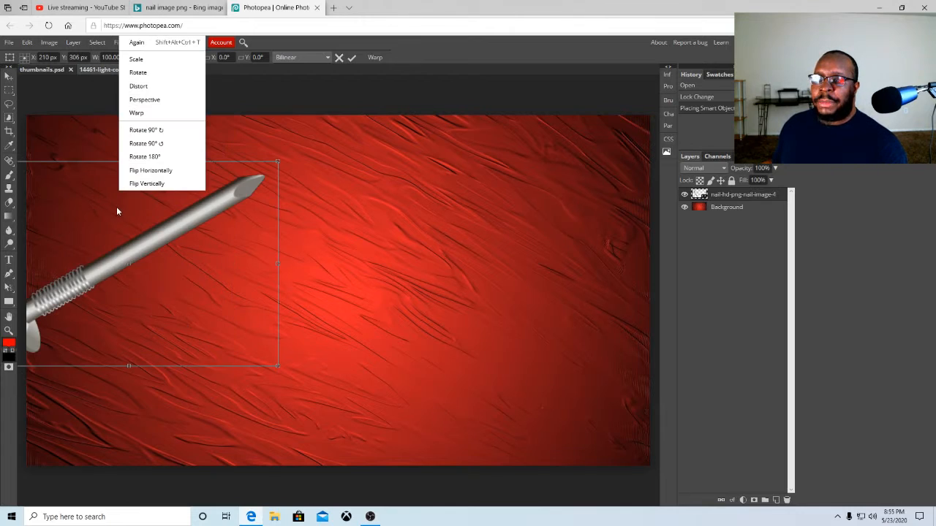
click(143, 150)
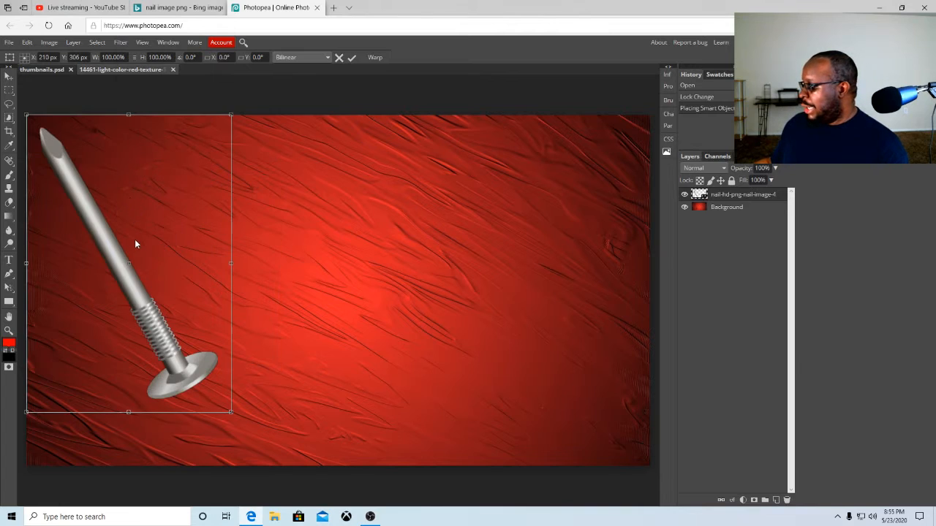
Move the nail to the right side of the canvas and confirm the transform
drag(135, 244, 532, 261)
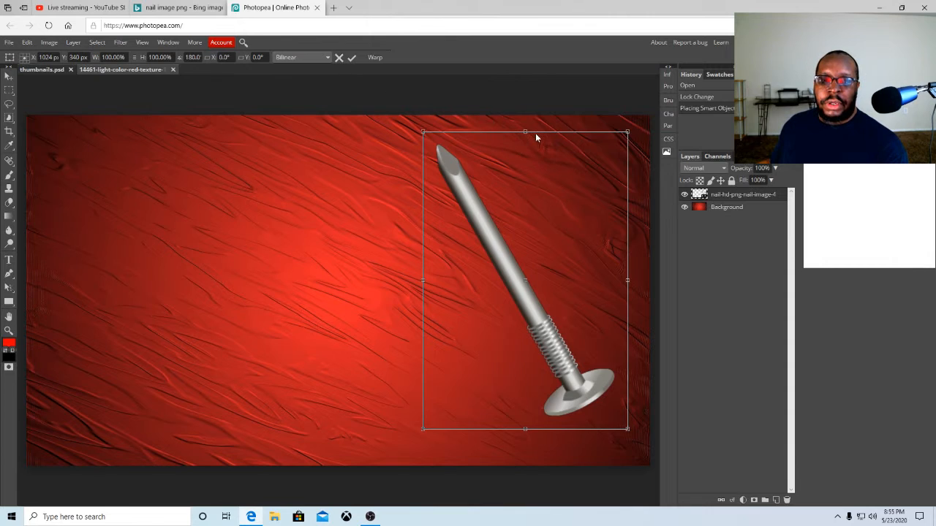
click(350, 59)
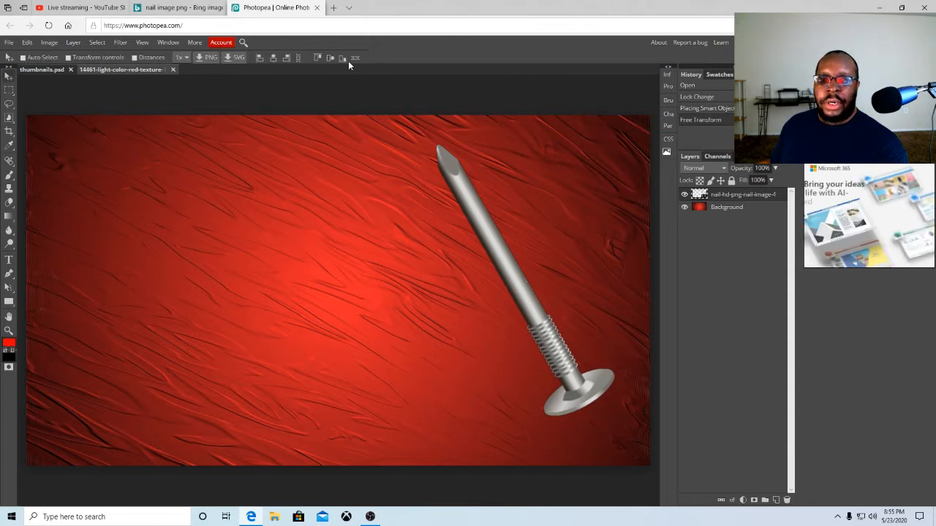
Select the nail layer and nudge the nail slightly into position on the right side
right_click(441, 165)
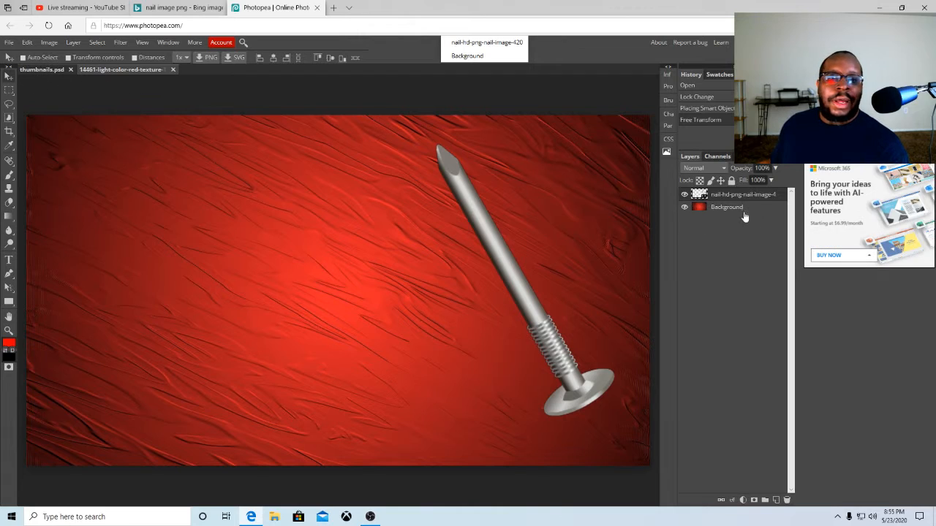
click(732, 199)
drag(476, 204, 468, 230)
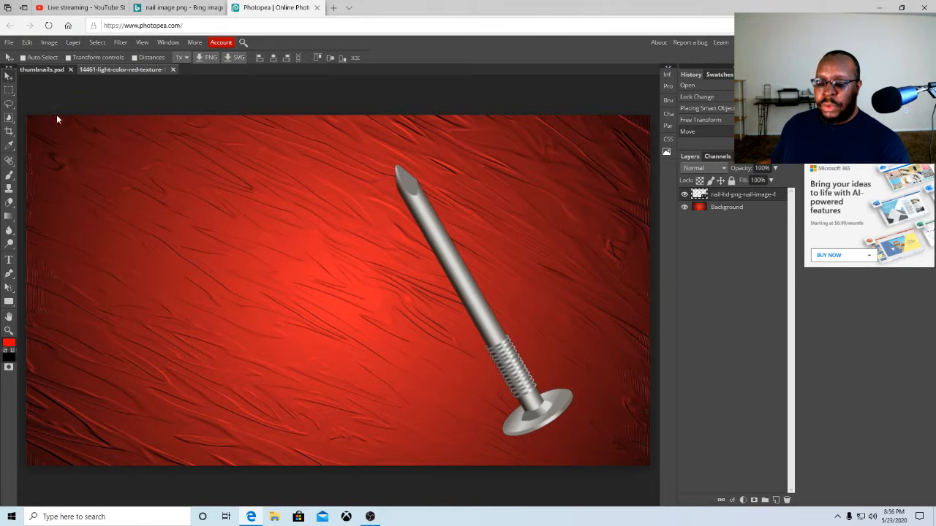
drag(443, 239, 490, 240)
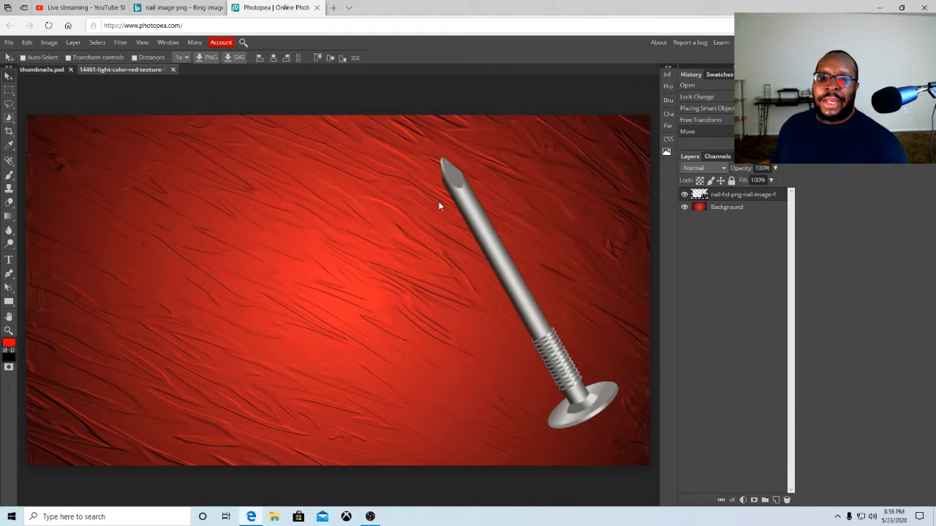
click(44, 43)
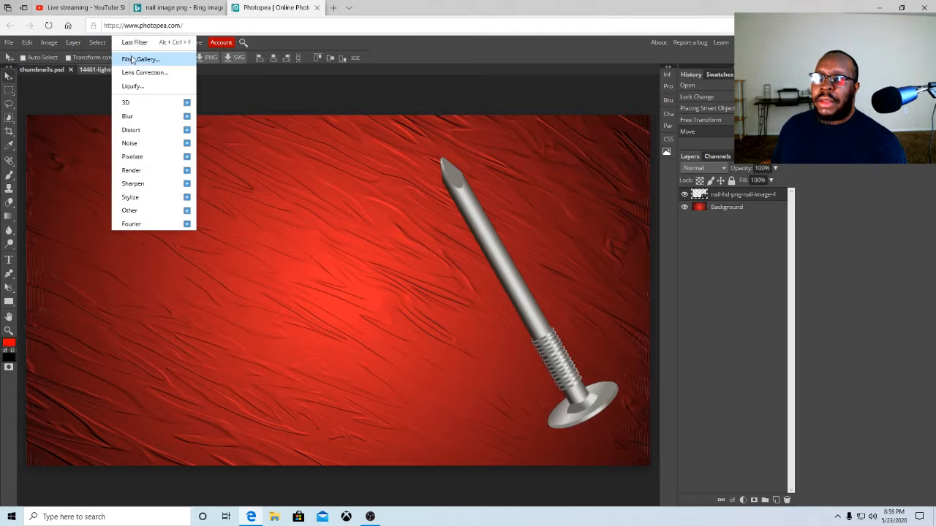
mouse_move(36, 46)
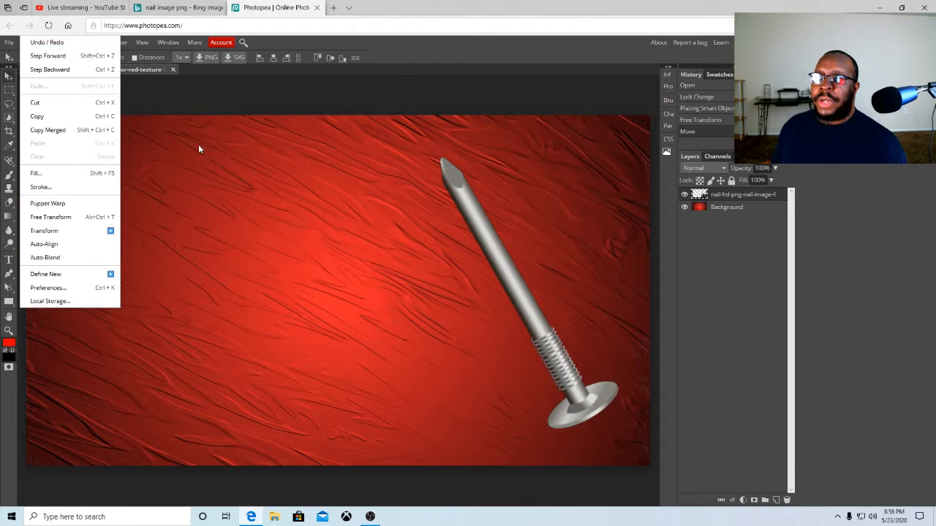
click(218, 100)
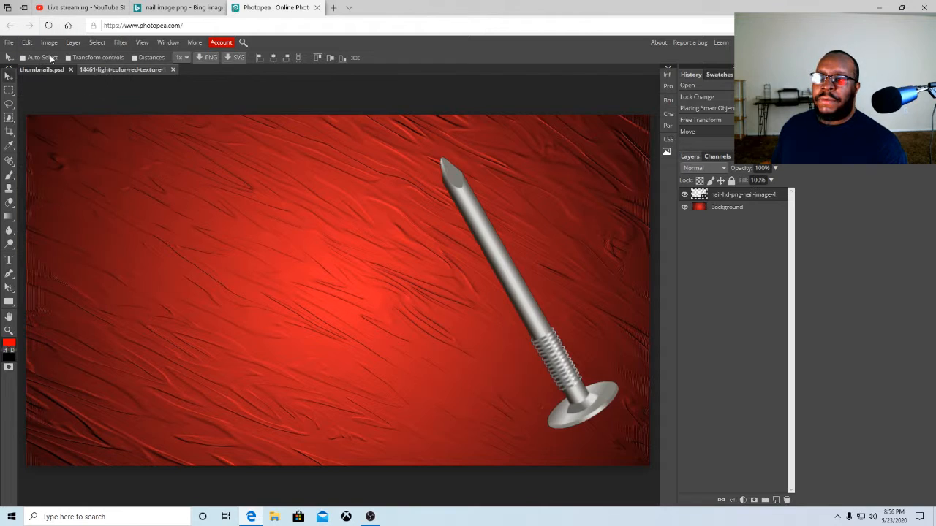
Raise the nail layer's brightness to 33 with Brightness/Contrast
click(48, 43)
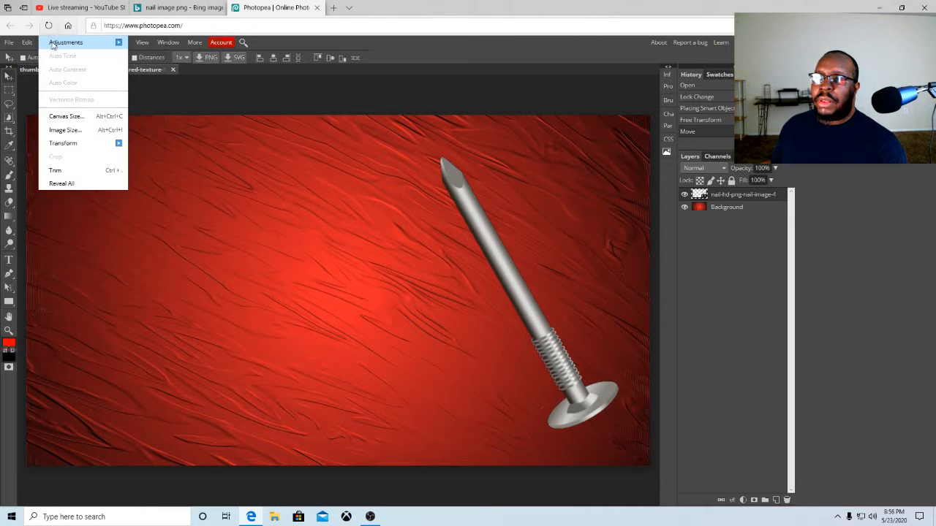
mouse_move(66, 42)
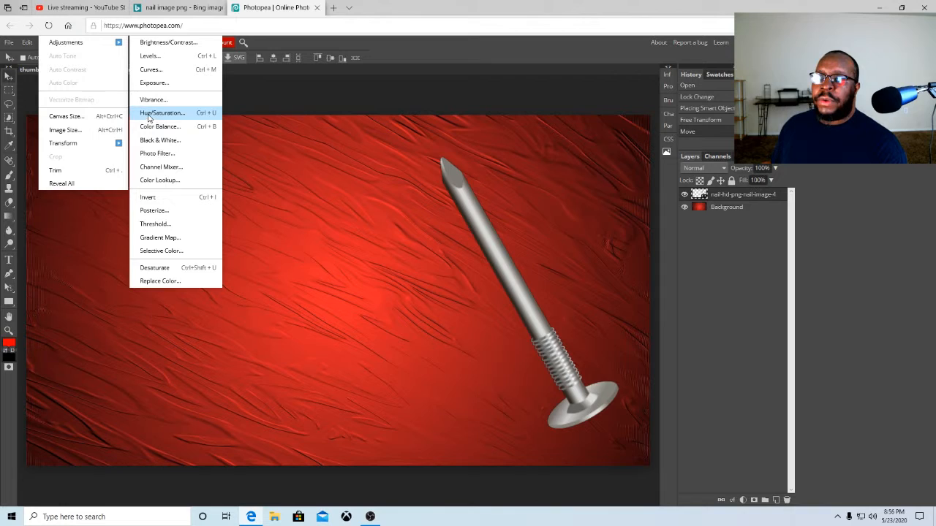
click(149, 45)
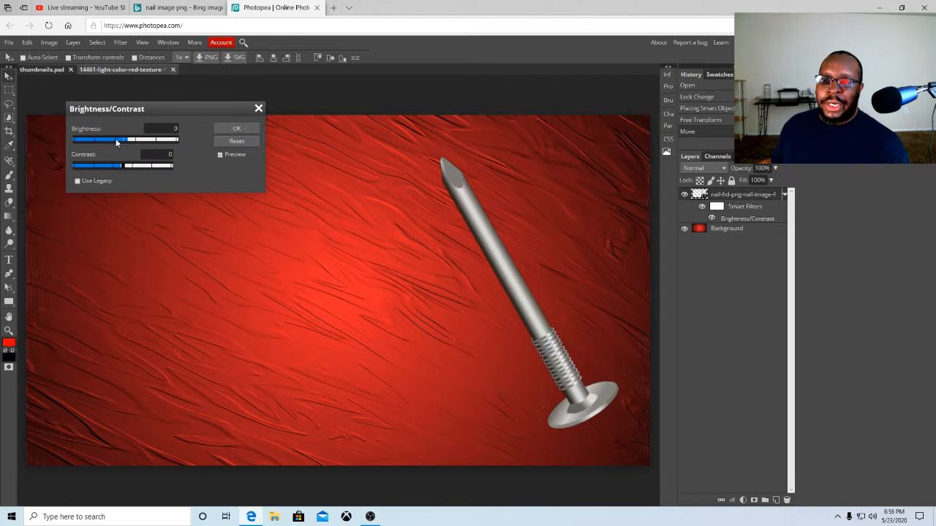
drag(117, 142, 138, 141)
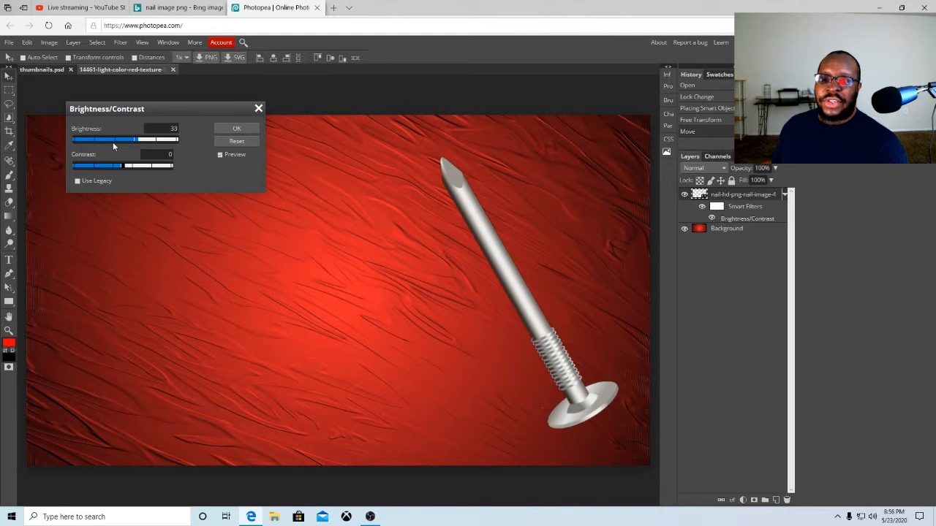
click(219, 129)
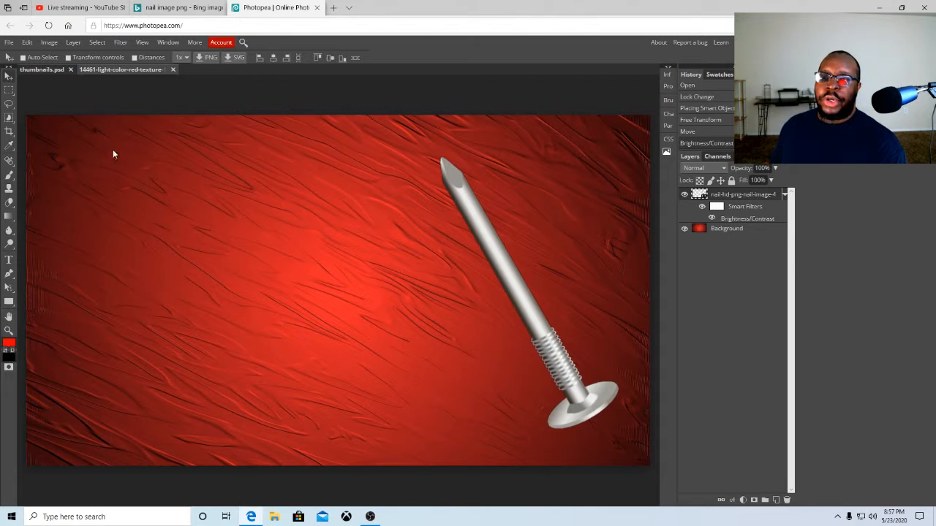
Apply Hue/Saturation to the nail layer with saturation set to 3
click(53, 44)
mouse_move(52, 44)
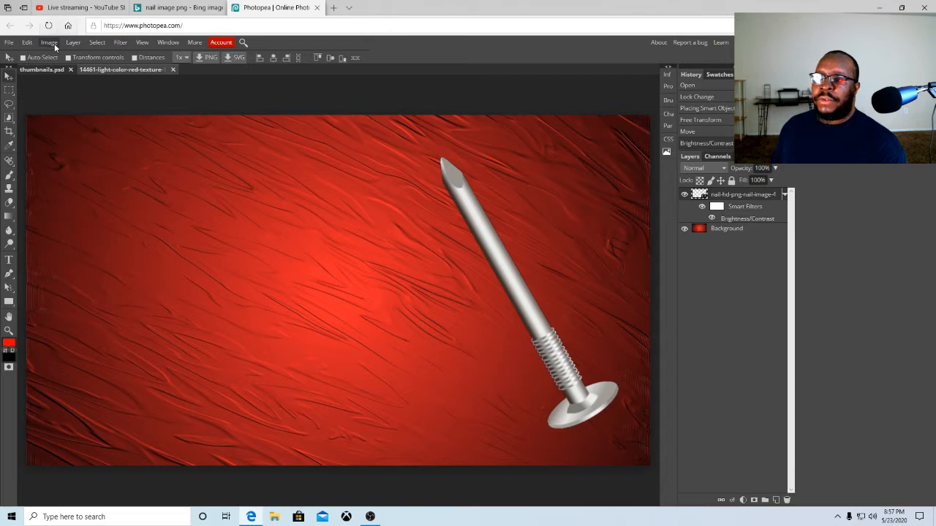
click(54, 46)
mouse_move(121, 42)
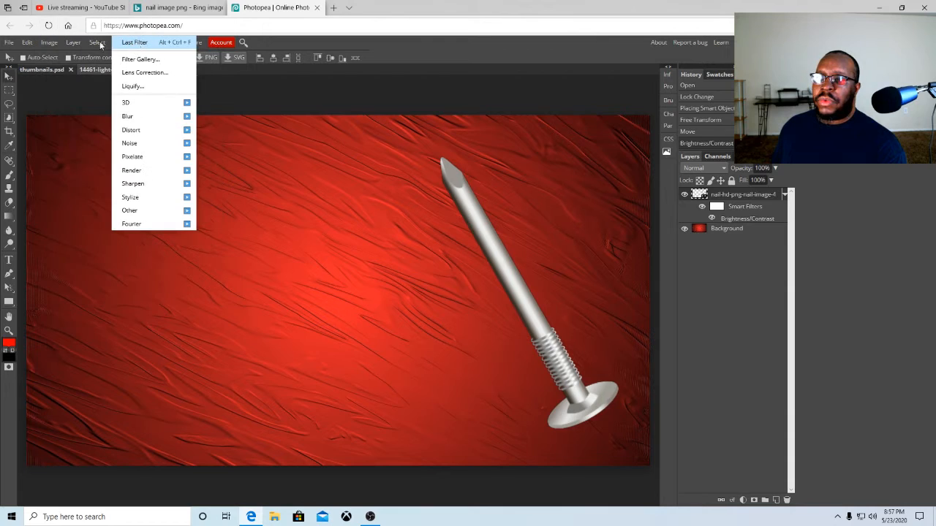
mouse_move(50, 44)
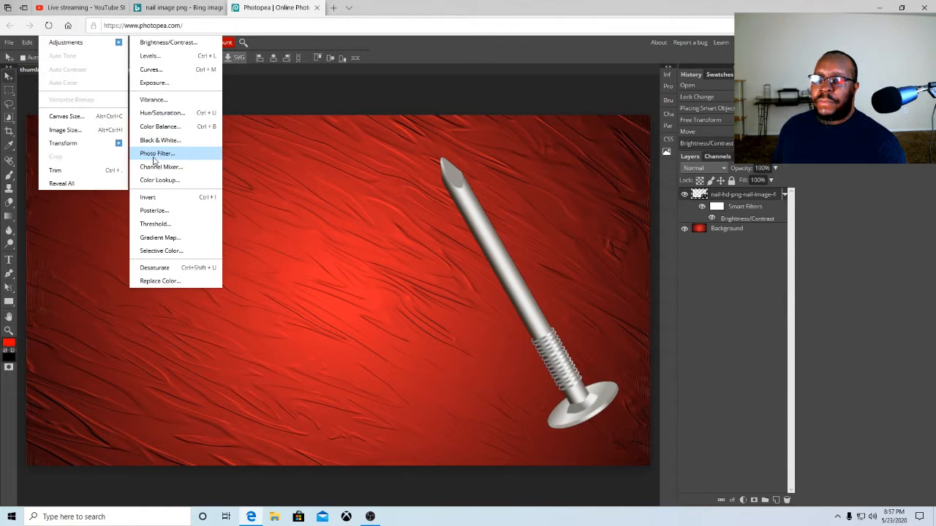
click(161, 113)
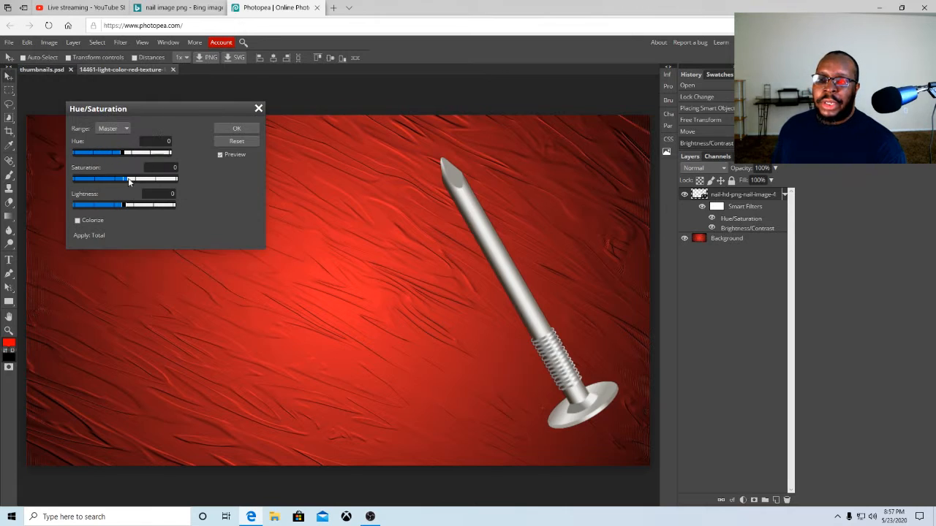
drag(130, 181, 139, 183)
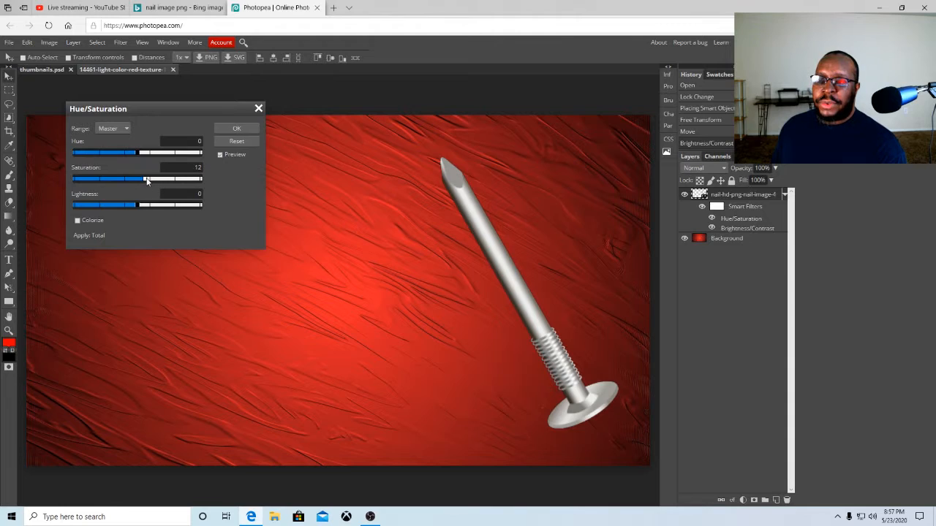
drag(135, 180, 140, 181)
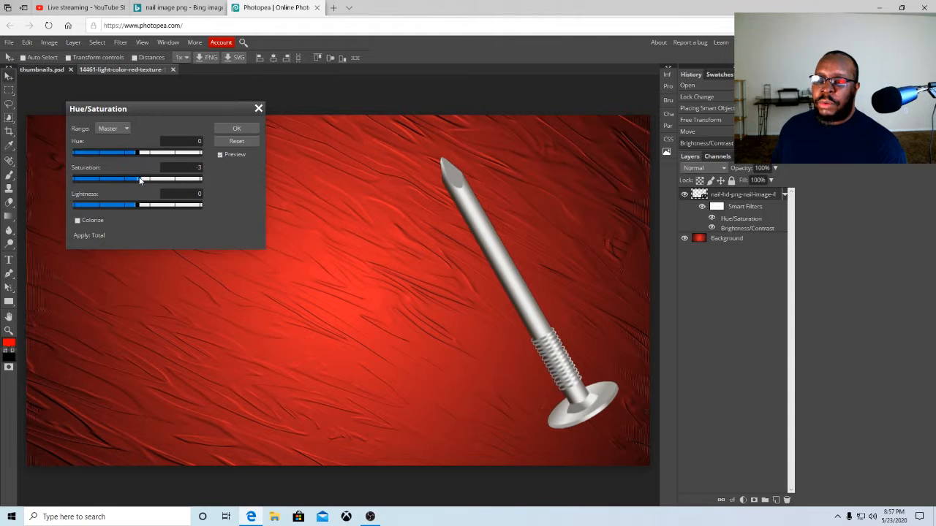
click(223, 129)
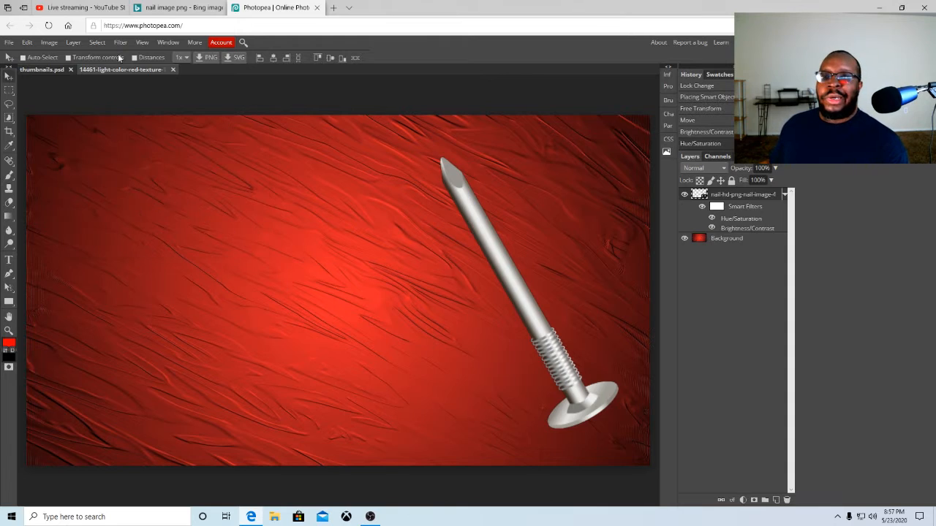
Switch to the Bing tab and go back to the nail image search results
click(178, 8)
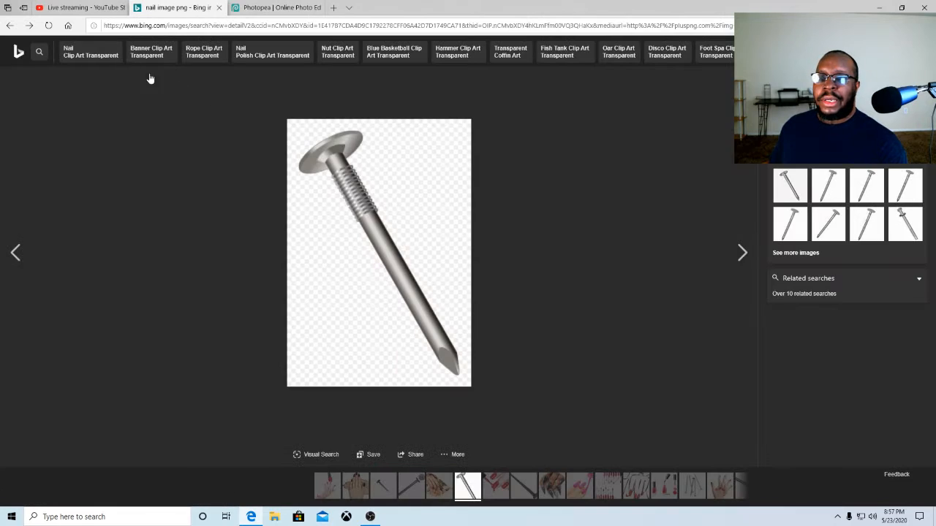
click(9, 27)
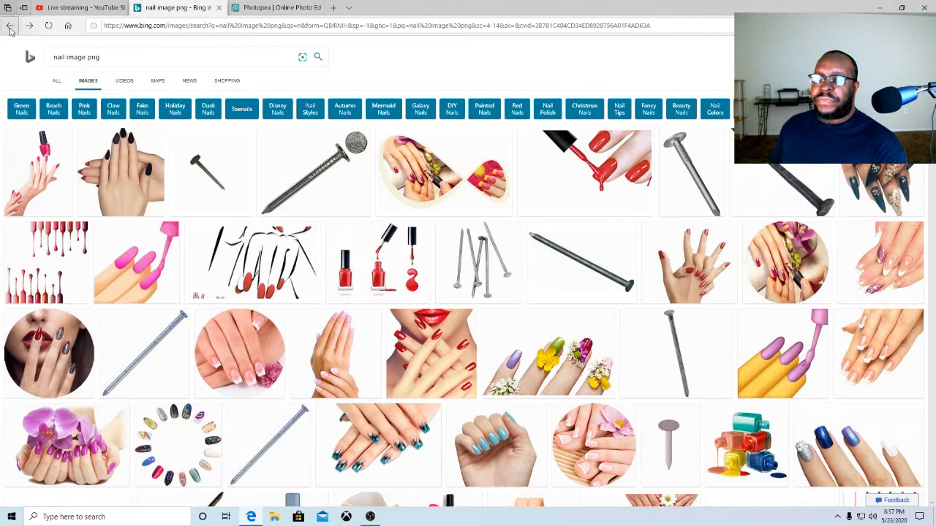
Change the Bing image search to "thumb image png" and run it
click(65, 57)
key(BackSpace)
key(BackSpace)
key(BackSpace)
key(BackSpace)
text(thumb)
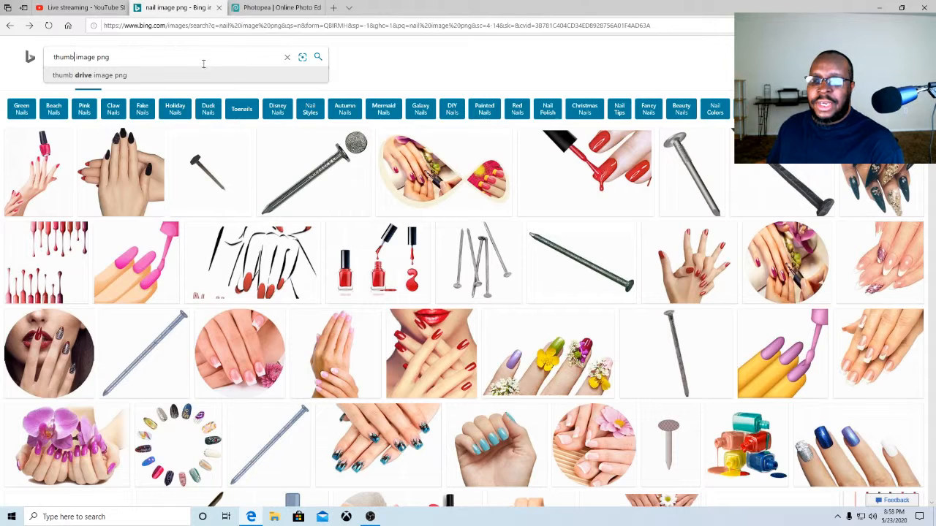
click(318, 57)
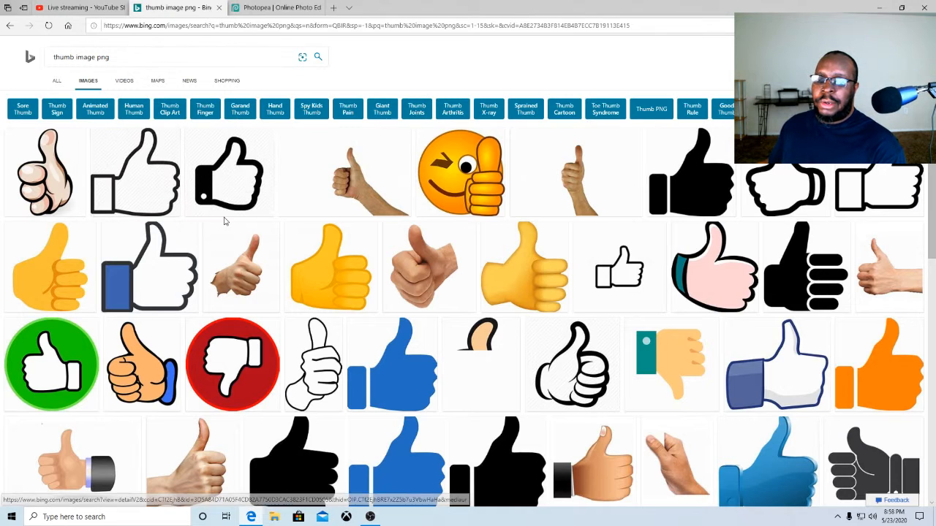
Scroll through the thumb image results to compare the available thumbs-up pictures
scroll(207, 250, down, 3)
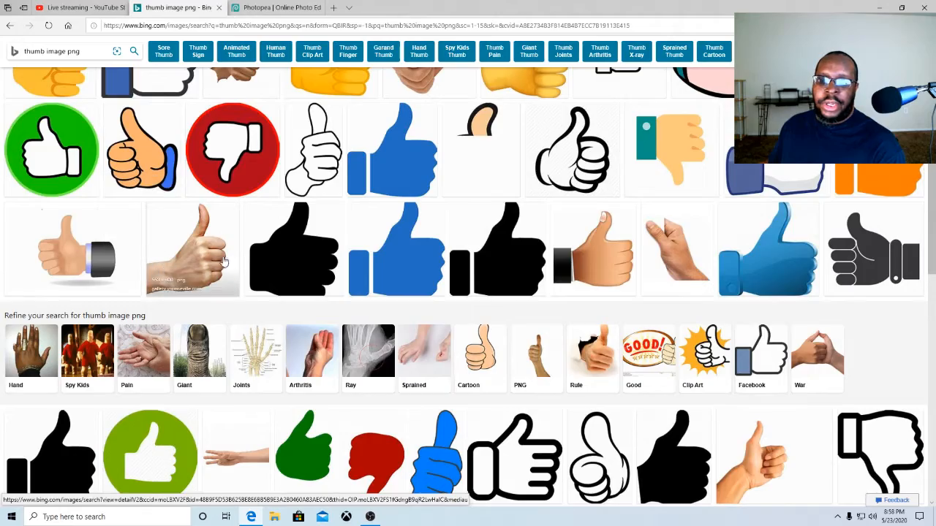
scroll(289, 255, down, 2)
scroll(289, 255, down, 2)
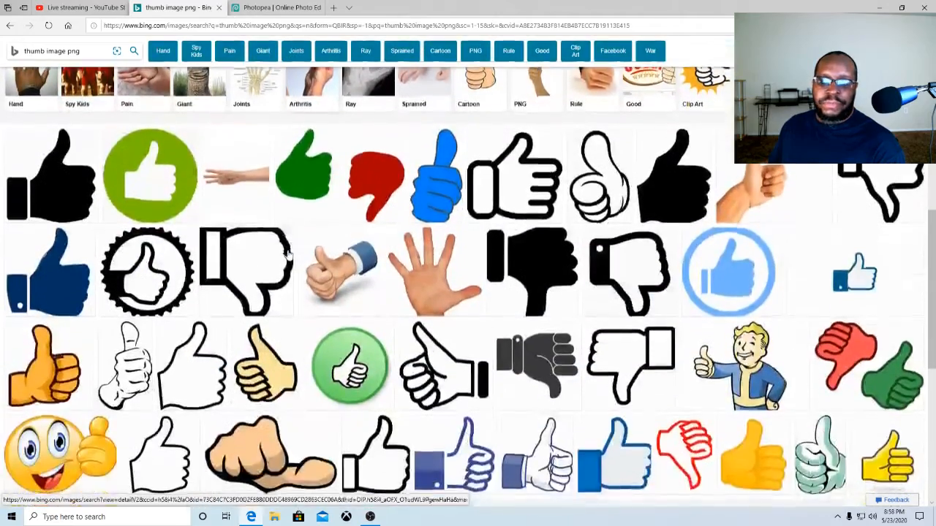
scroll(163, 262, down, 2)
scroll(163, 262, down, 1)
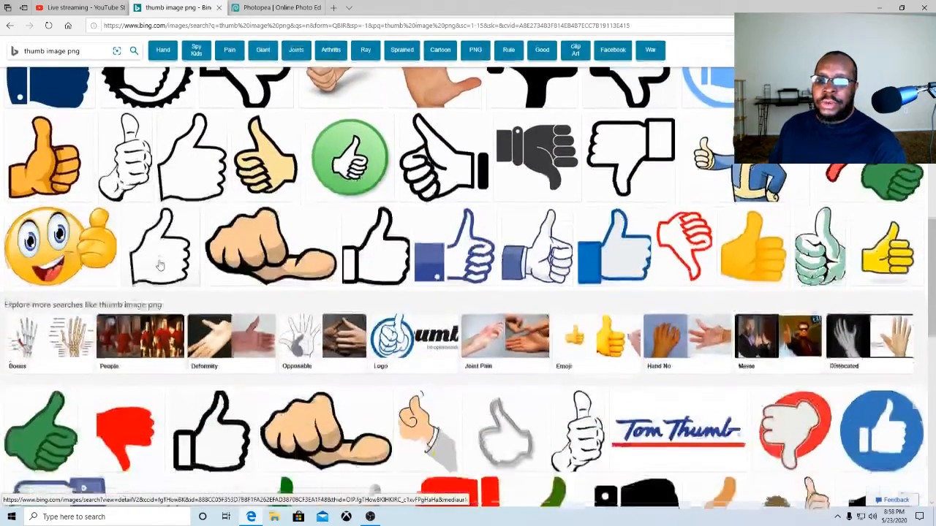
scroll(181, 272, down, 2)
scroll(181, 272, down, 1)
scroll(181, 271, up, 6)
scroll(174, 274, up, 5)
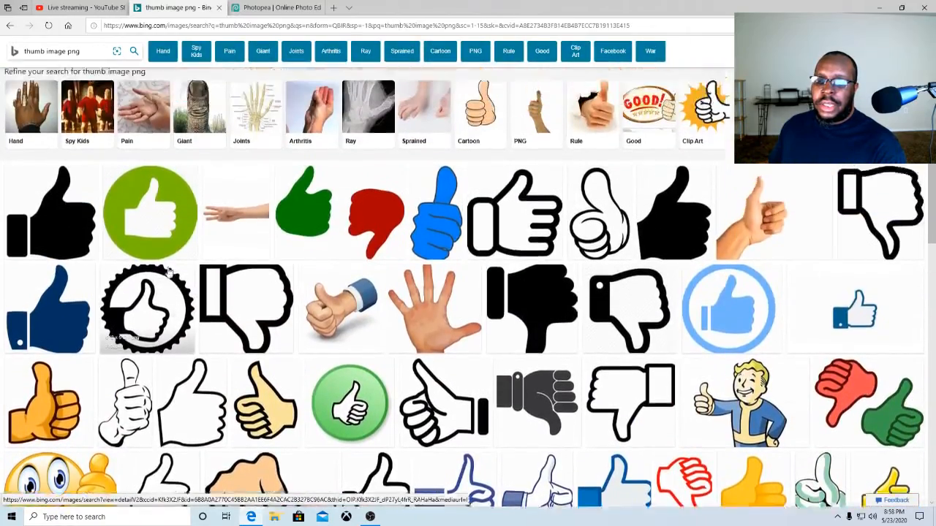
scroll(120, 272, down, 3)
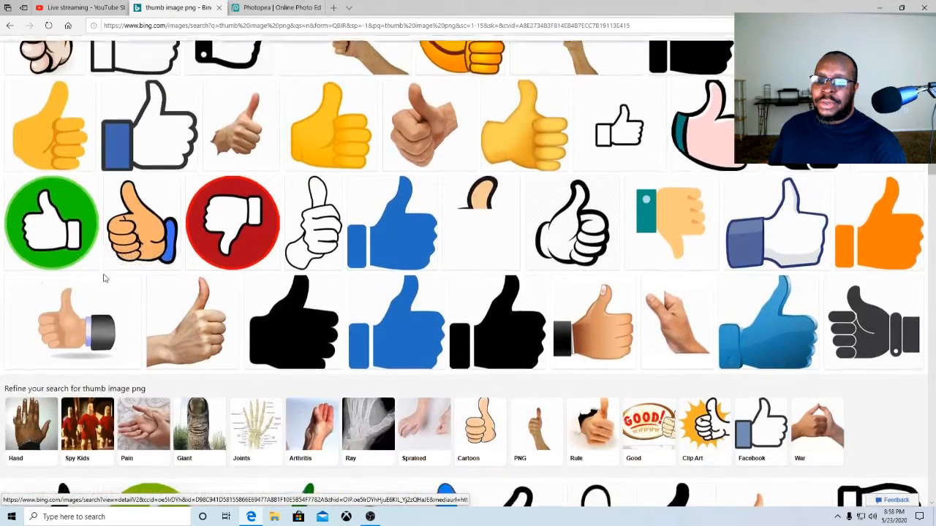
scroll(349, 322, up, 3)
scroll(350, 323, up, 1)
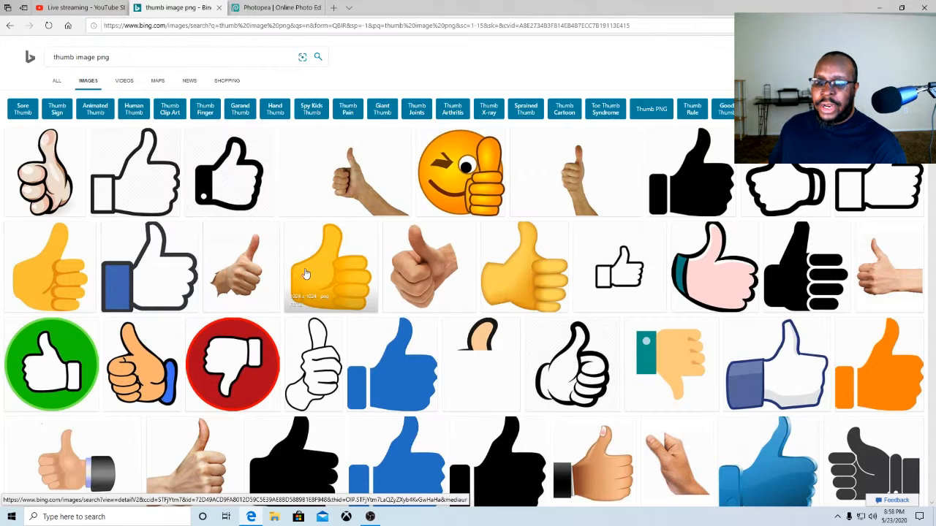
scroll(334, 264, down, 1)
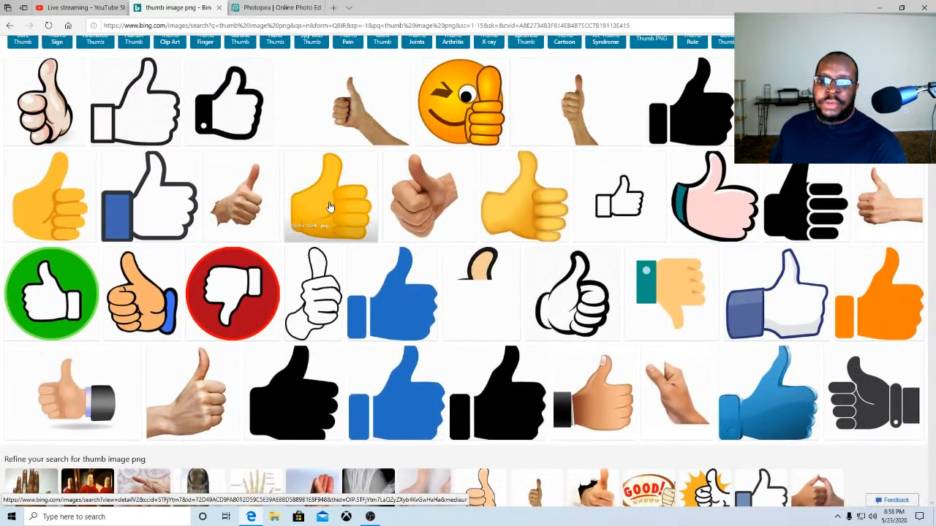
Open the yellow thumbs-up emoji result and browse the pages that host it
click(330, 207)
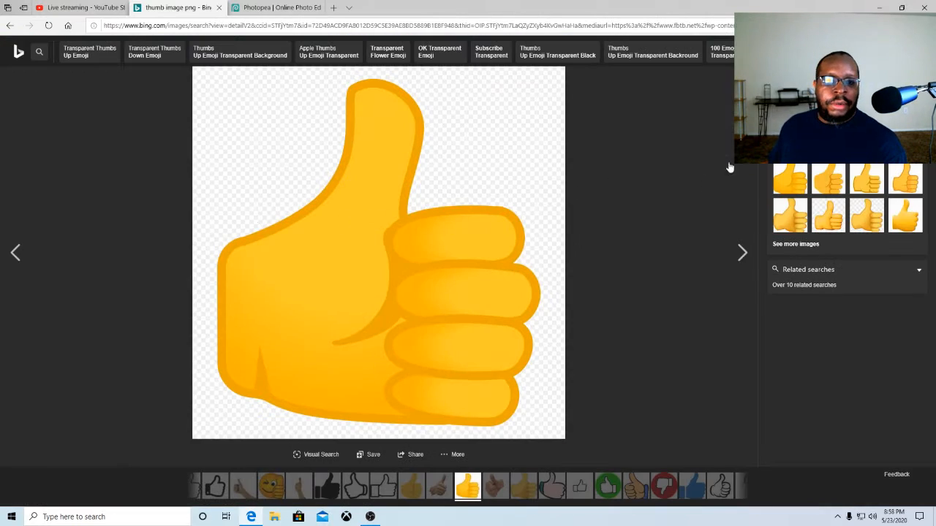
click(819, 126)
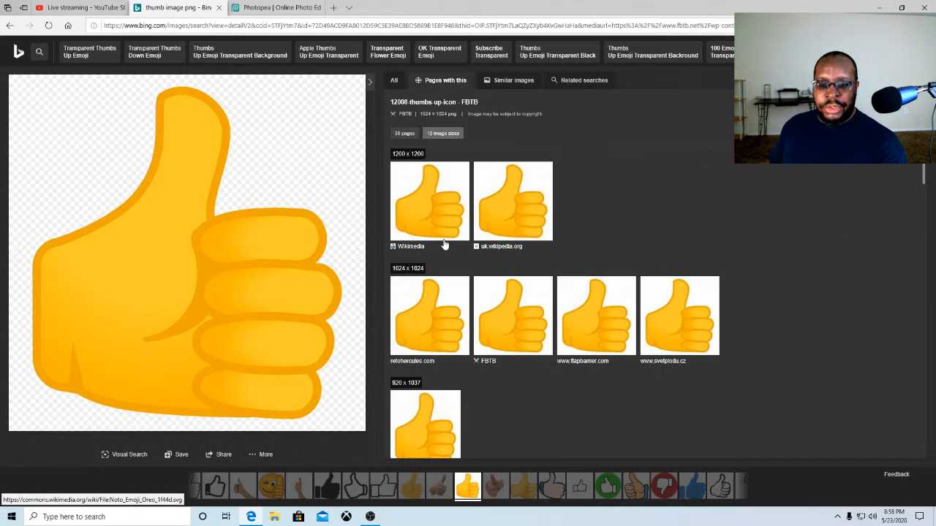
scroll(443, 245, down, 1)
scroll(449, 255, down, 5)
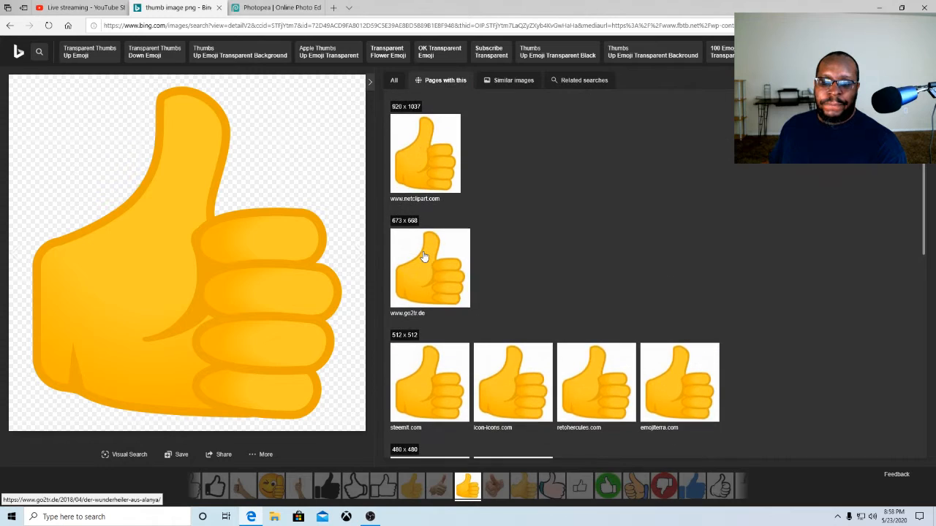
scroll(423, 256, down, 3)
scroll(422, 255, up, 3)
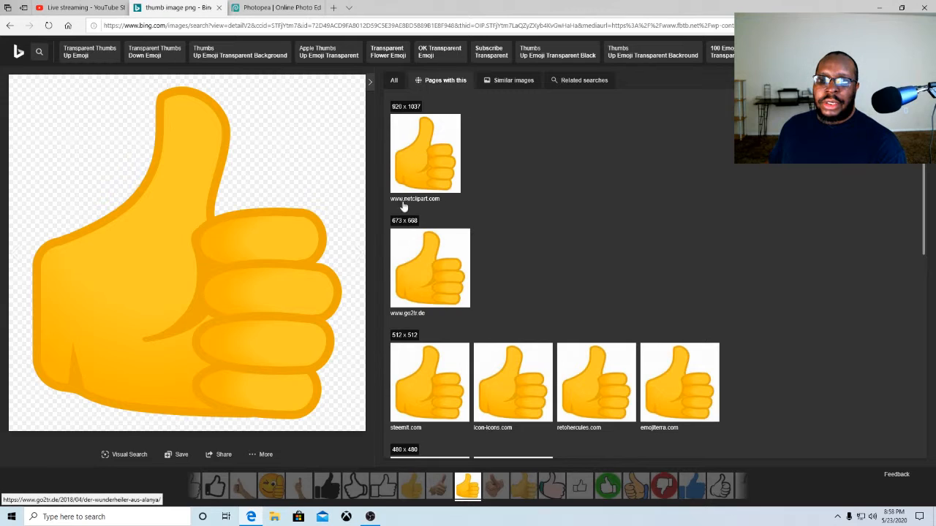
Open the netclipart.com copy of the emoji, close that tab, and continue browsing the hosting pages
click(411, 153)
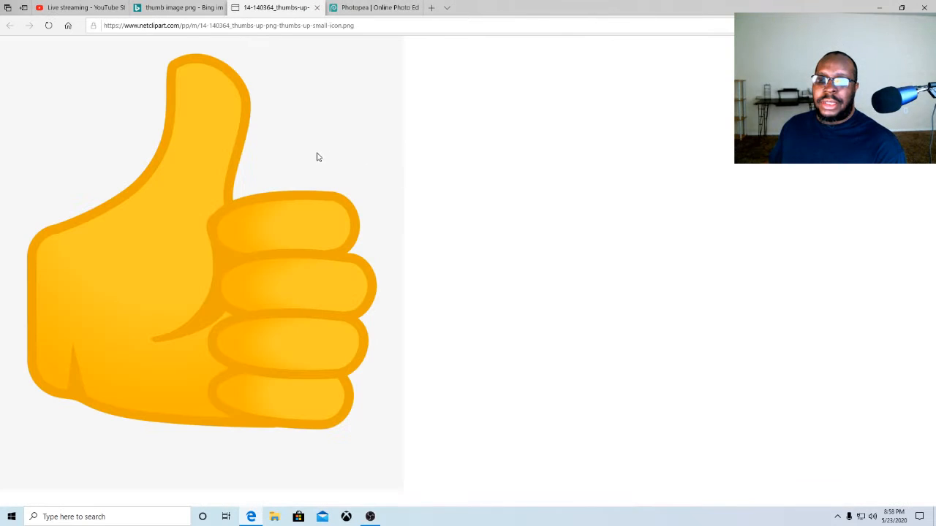
click(316, 9)
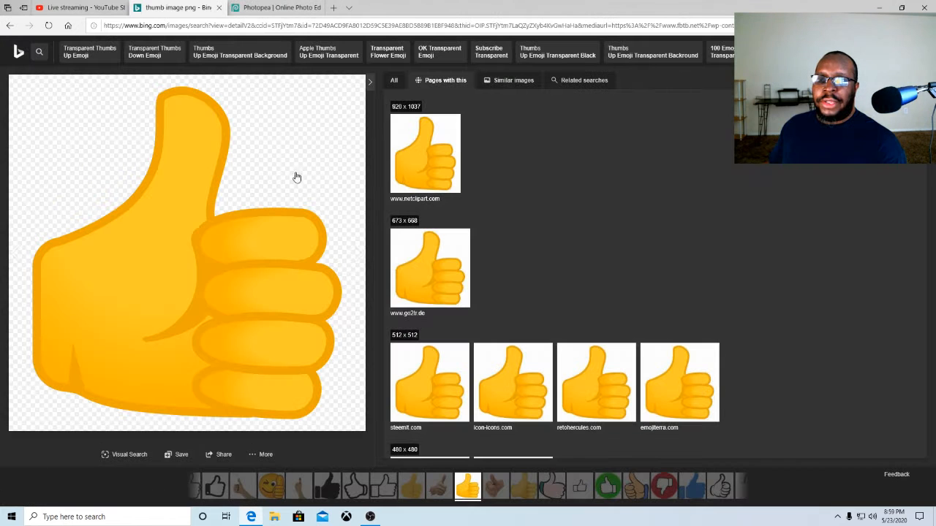
scroll(416, 261, down, 1)
scroll(417, 261, down, 1)
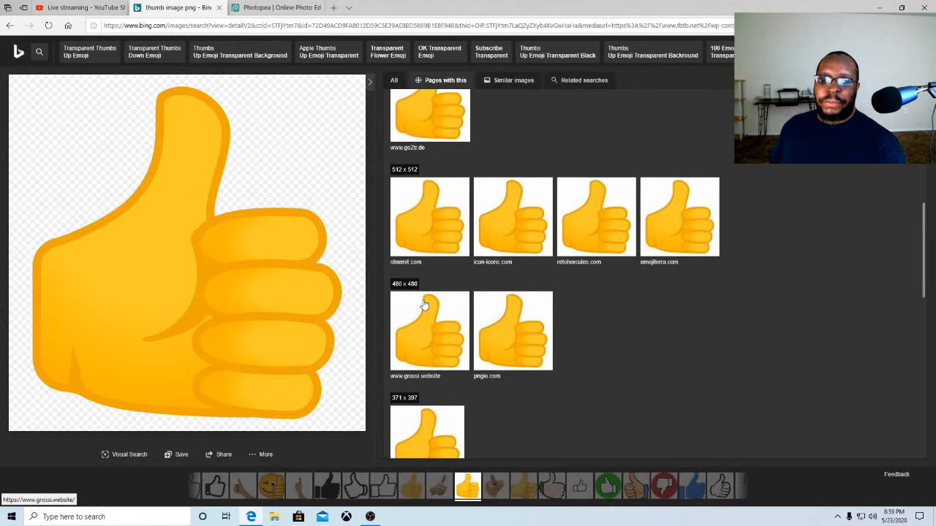
Open the 480 × 480 thumbs-up emoji, save it as a PNG in Pictures, and close its tab
click(420, 309)
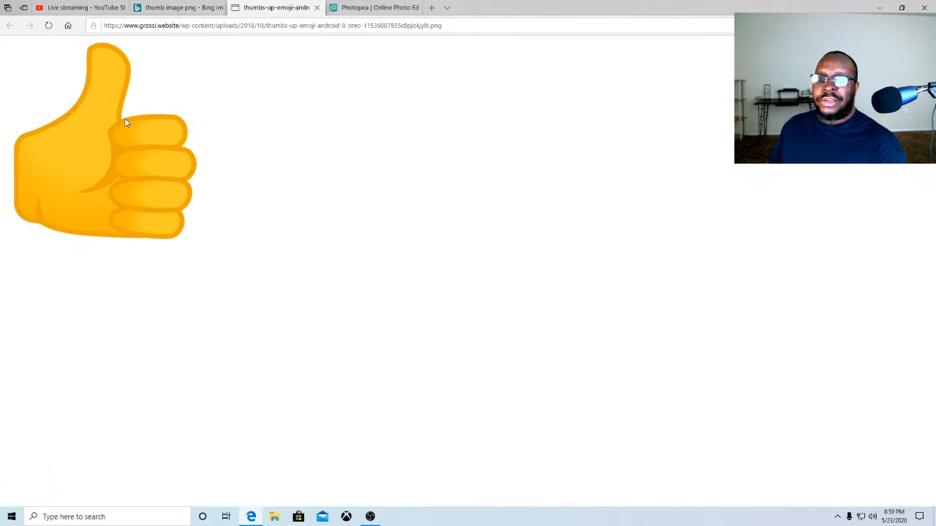
right_click(125, 122)
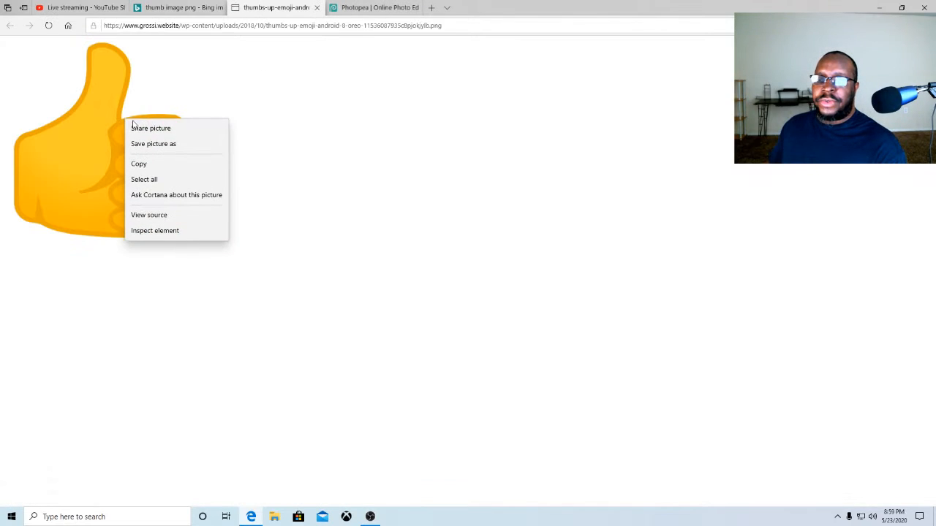
click(146, 147)
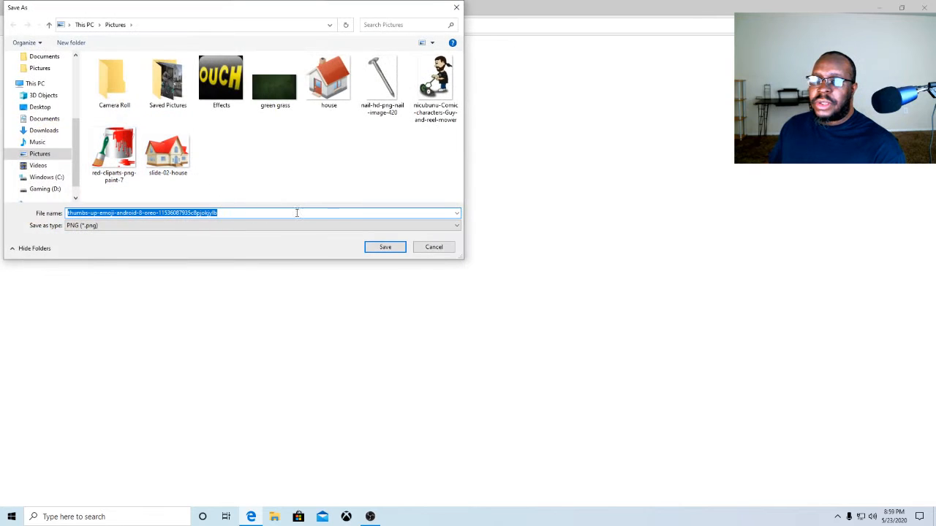
click(384, 248)
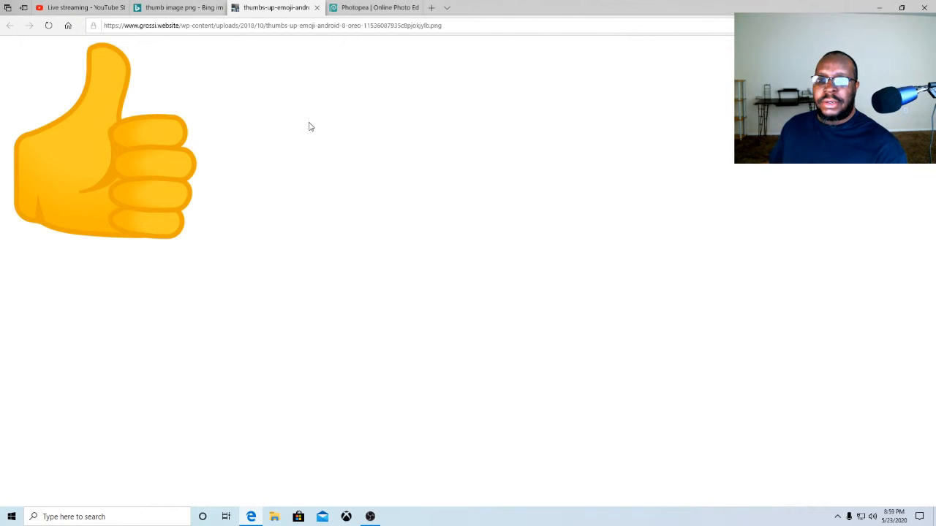
click(316, 8)
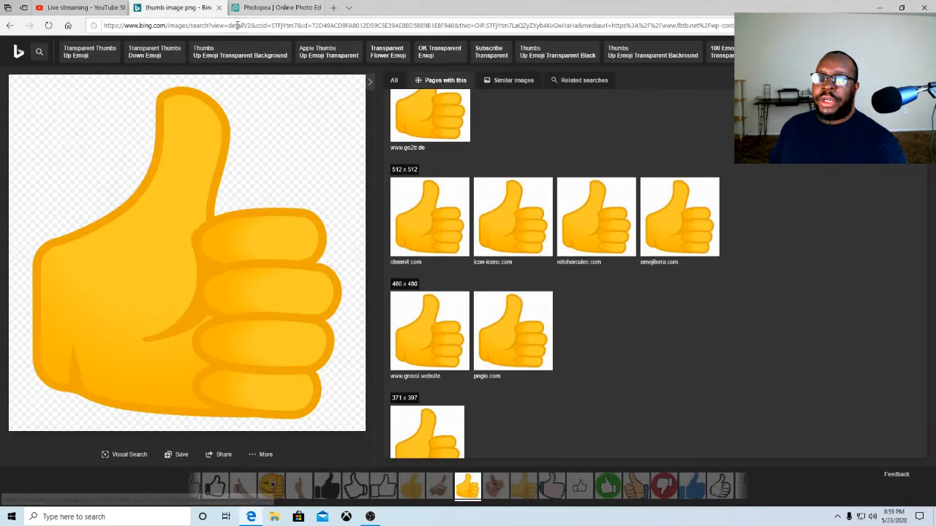
In Photopea, open the saved thumbs-up PNG as its own document and close it again
click(266, 7)
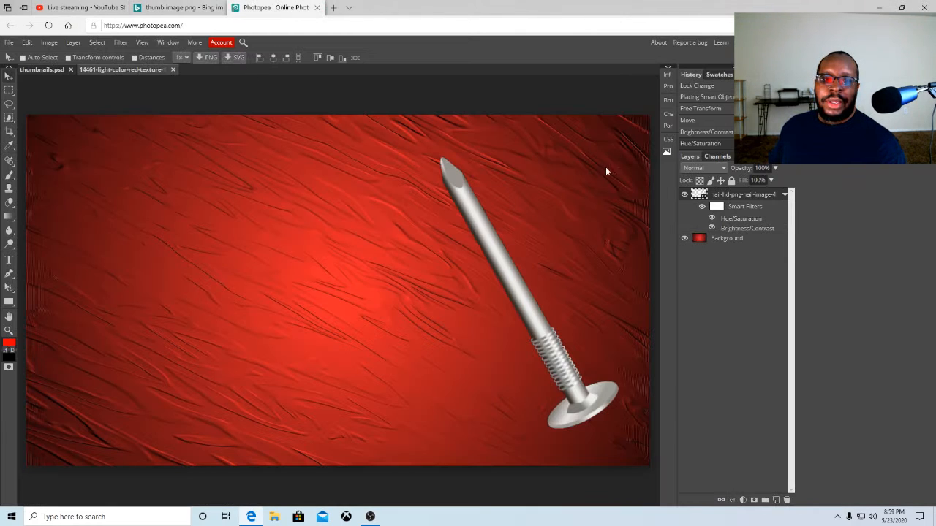
click(9, 43)
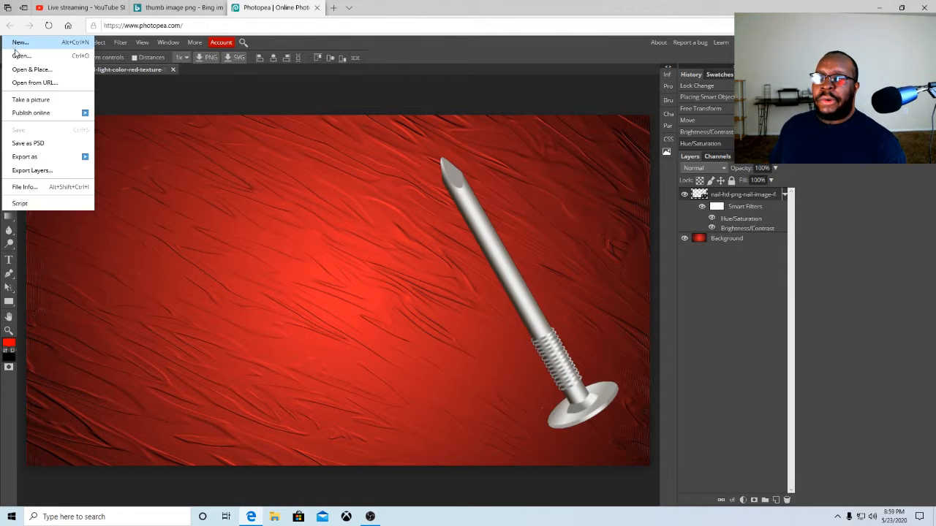
click(21, 57)
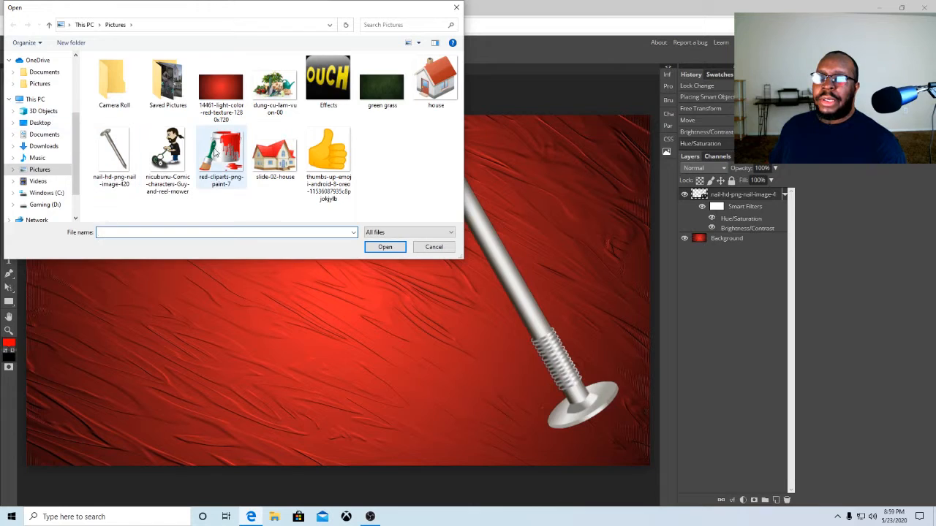
click(328, 156)
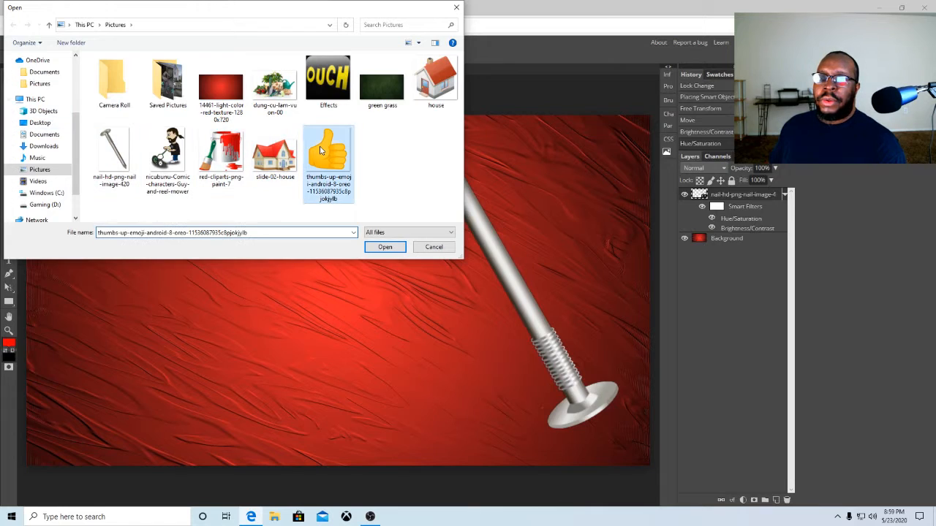
click(376, 248)
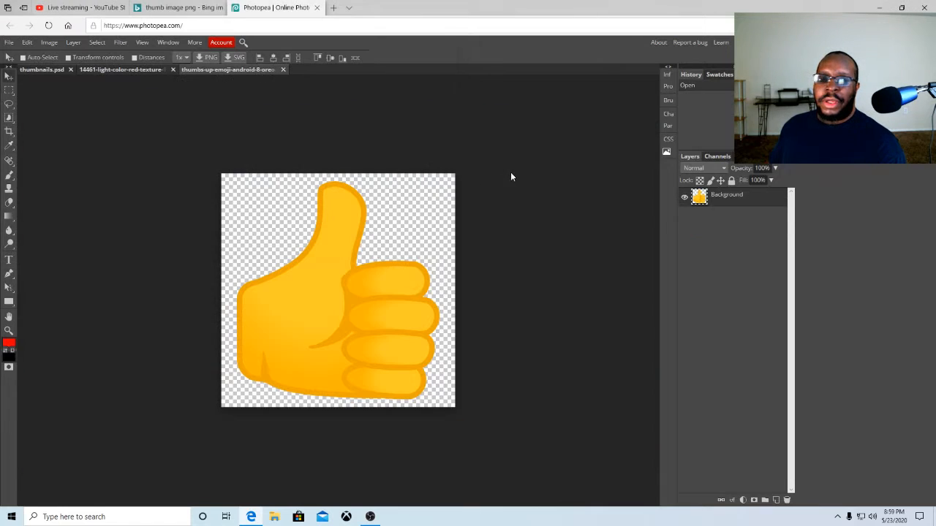
click(283, 70)
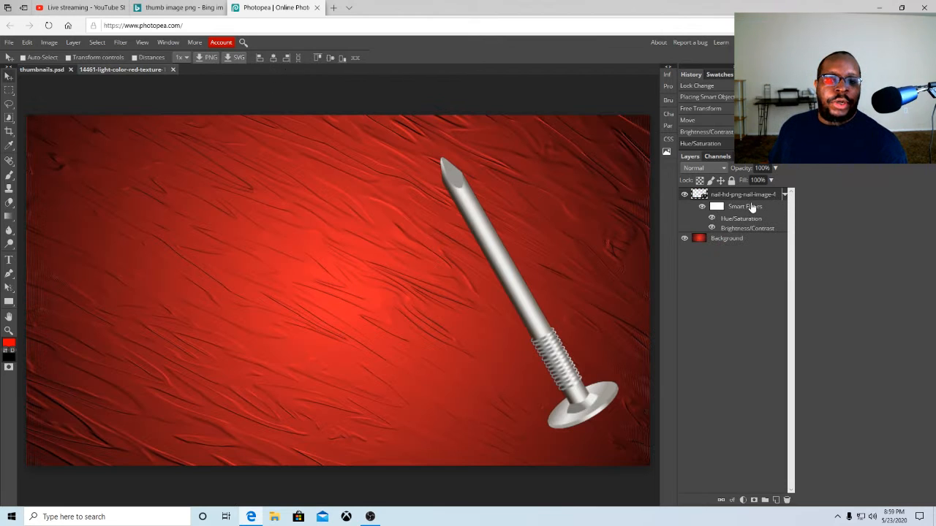
Lock the Background layer and try Open & Place with the thumbs-up PNG
click(735, 242)
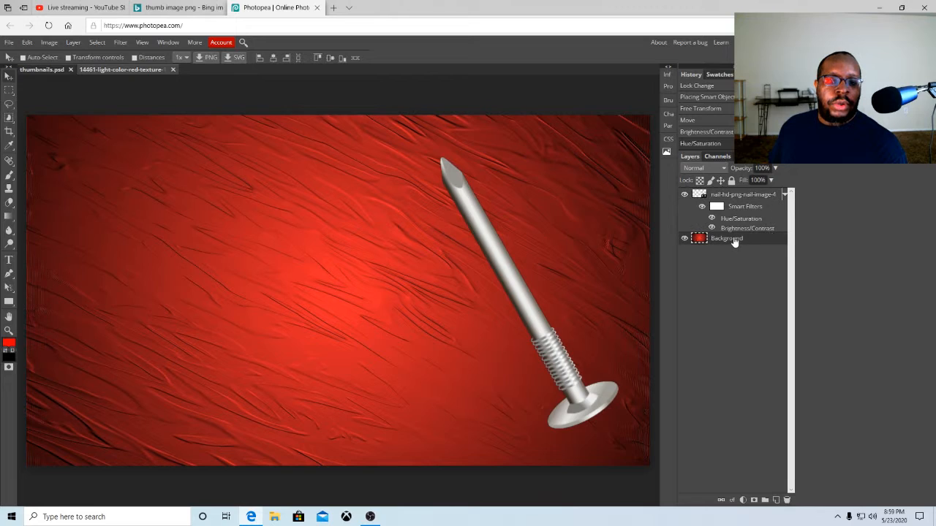
click(731, 180)
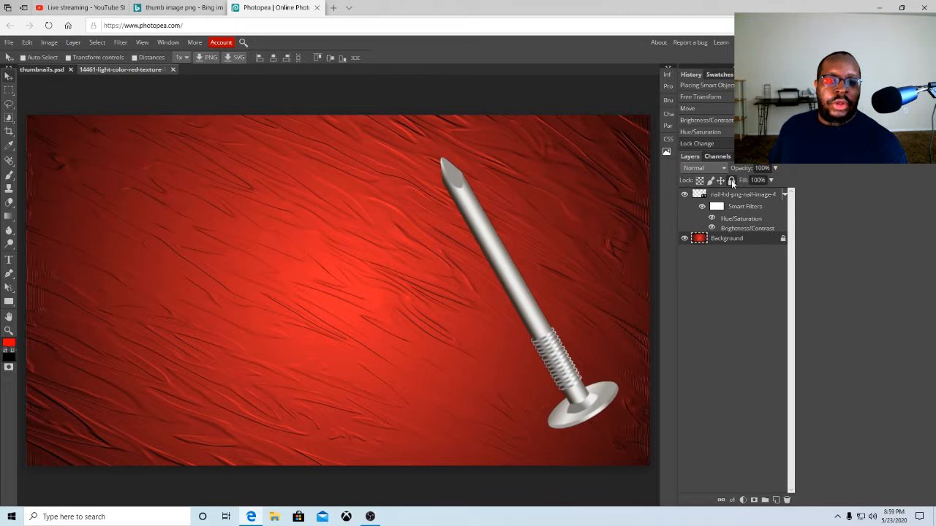
click(9, 42)
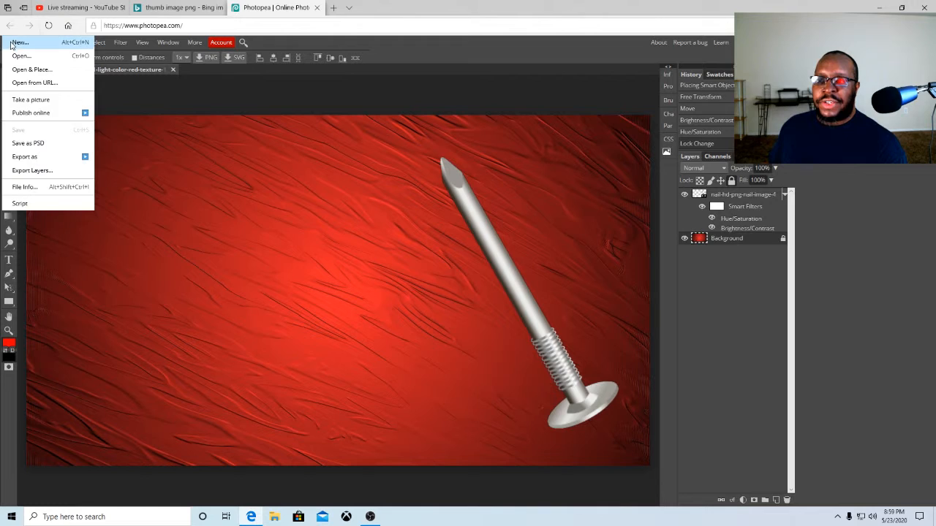
click(32, 70)
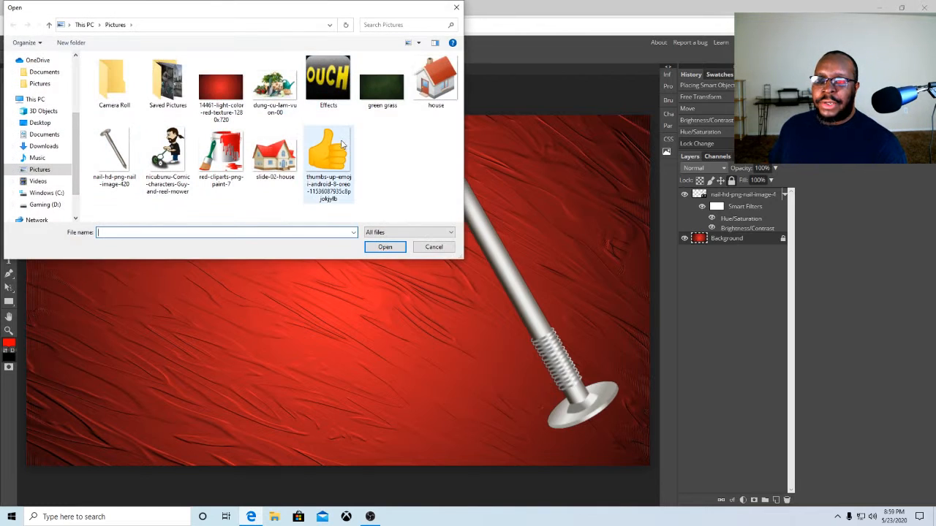
click(338, 149)
click(375, 249)
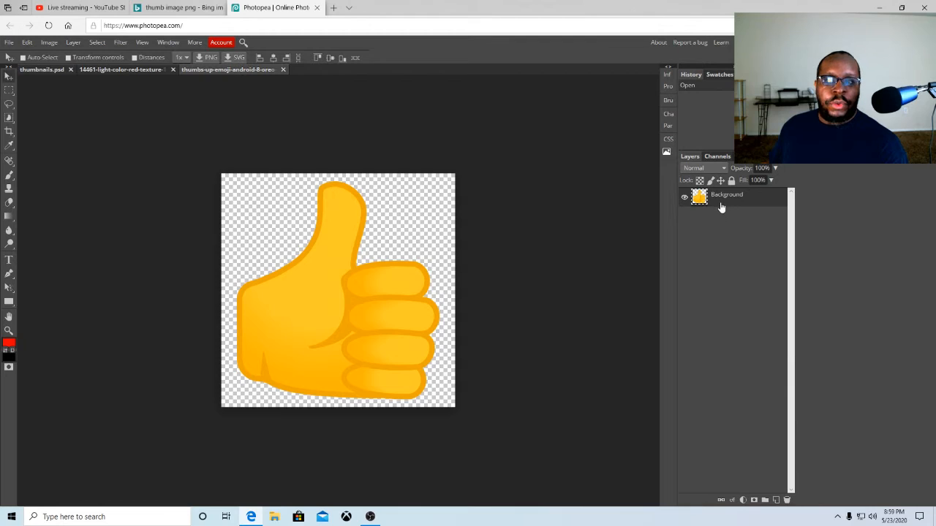
Close the separate thumbs-up document and unlock the Background layer
click(283, 70)
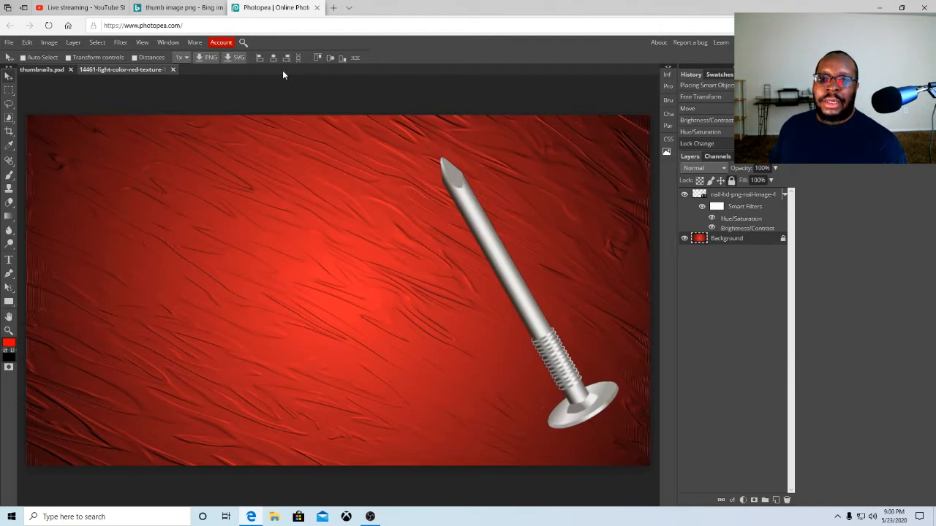
click(710, 193)
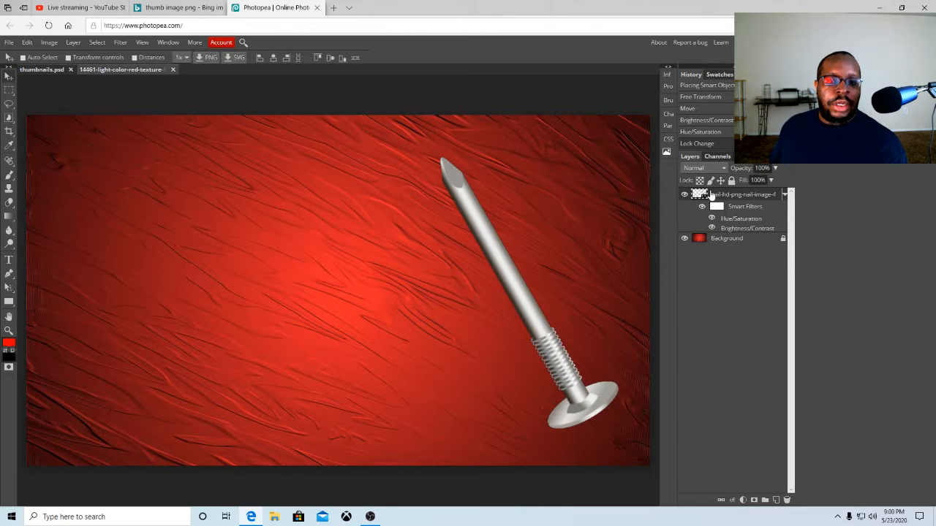
click(782, 241)
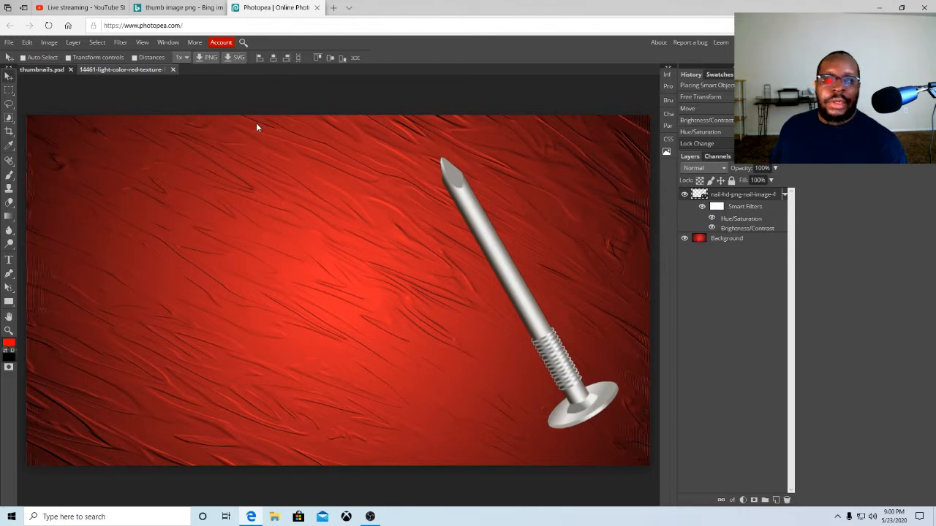
Open and place the saved thumbs-up emoji PNG from Pictures into the thumbnail document
click(9, 41)
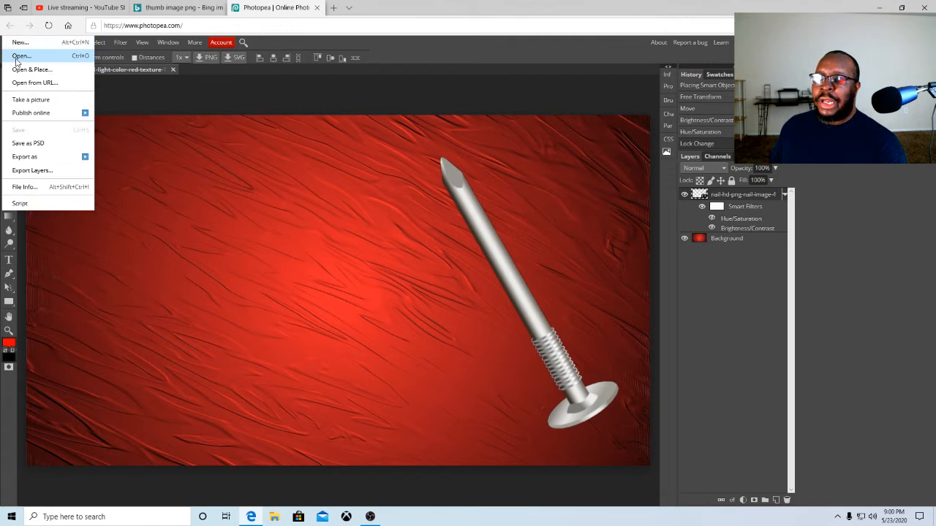
click(20, 56)
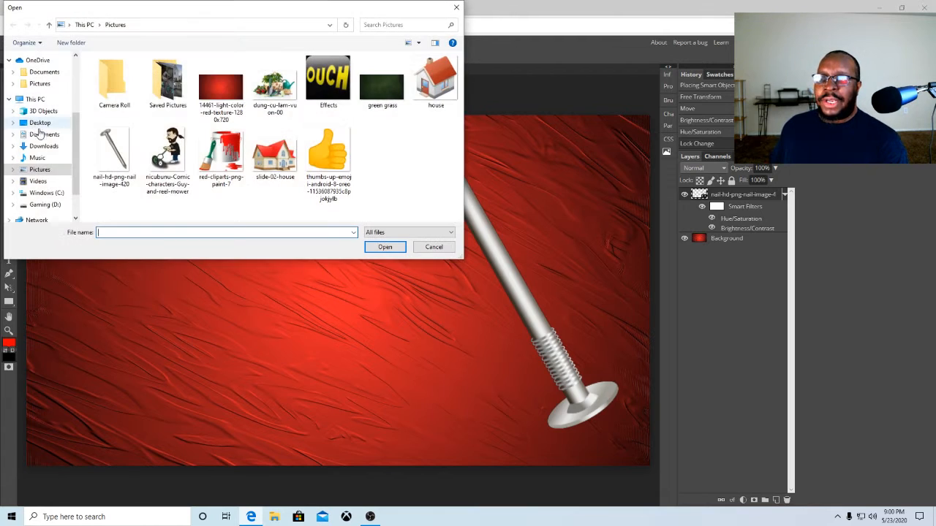
click(341, 155)
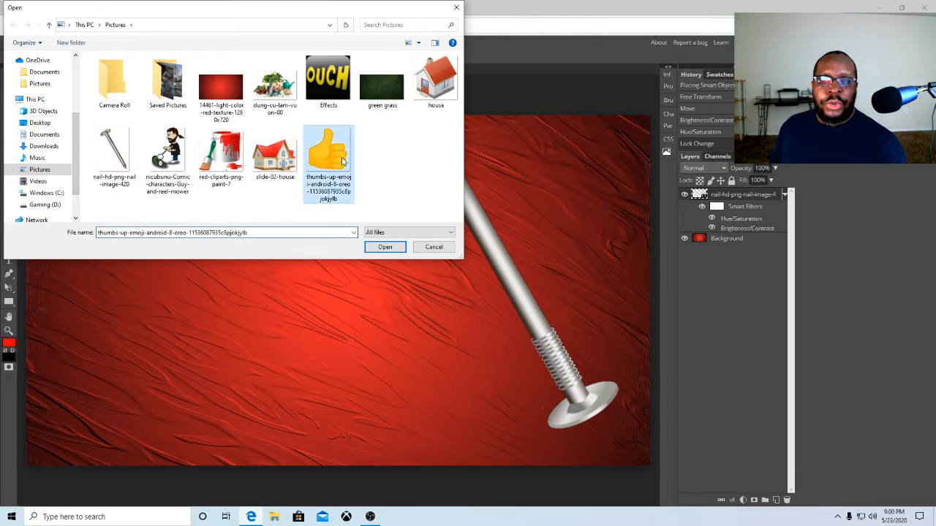
click(381, 249)
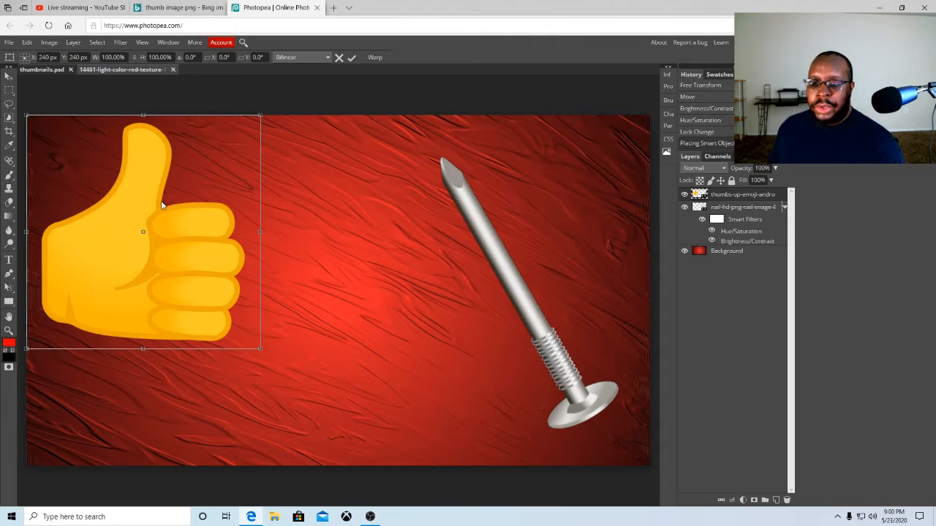
Shrink the placed thumbs-up to about 80% width and 90% height near the upper-left of the canvas
drag(165, 219, 166, 243)
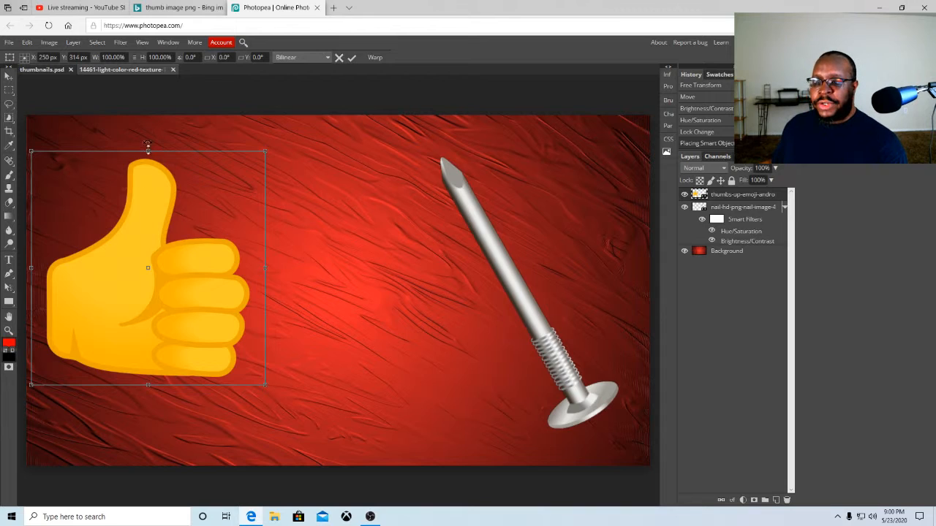
mouse_move(148, 152)
mouse_down()
mouse_move(148, 205)
mouse_move(137, 152)
mouse_up()
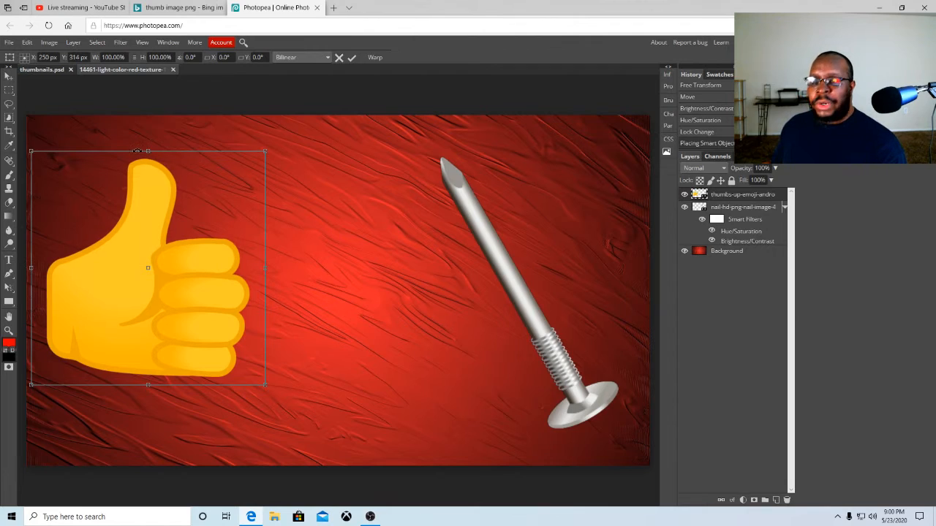
drag(31, 268, 64, 268)
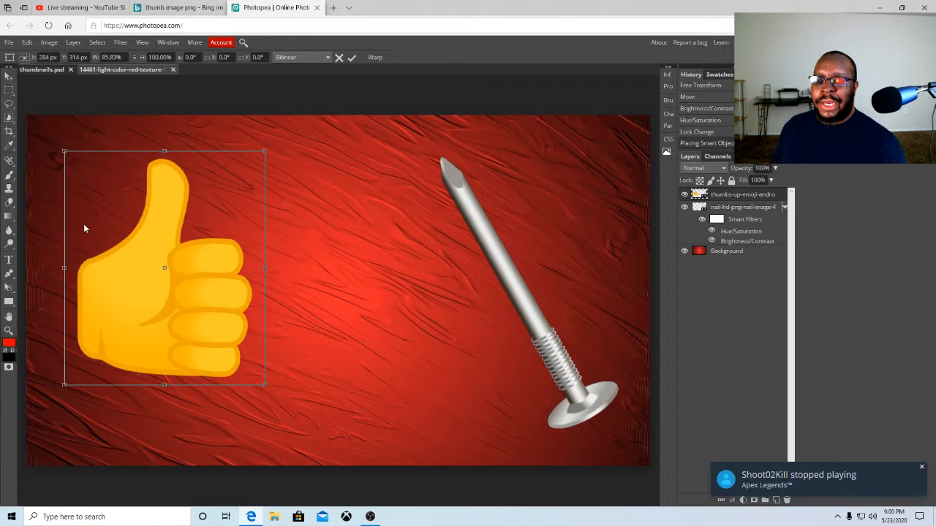
drag(165, 150, 172, 176)
drag(182, 254, 152, 245)
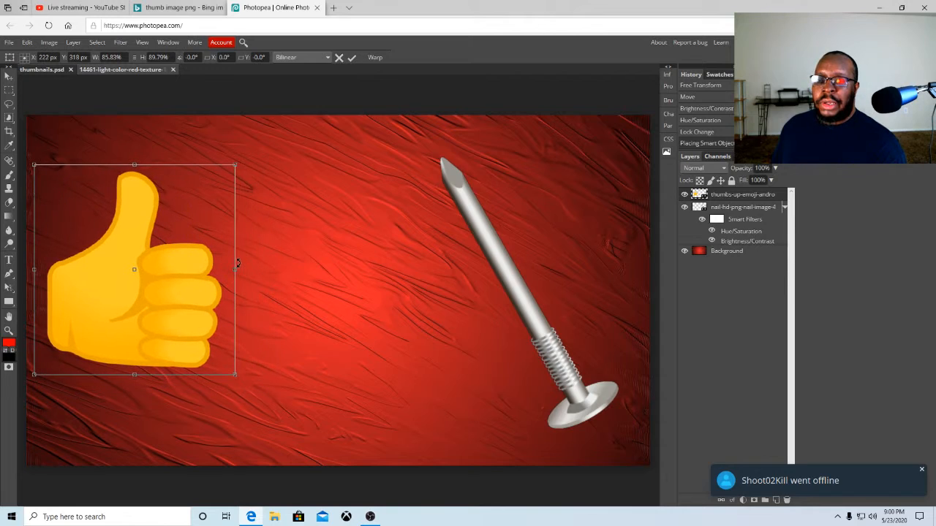
drag(236, 267, 222, 268)
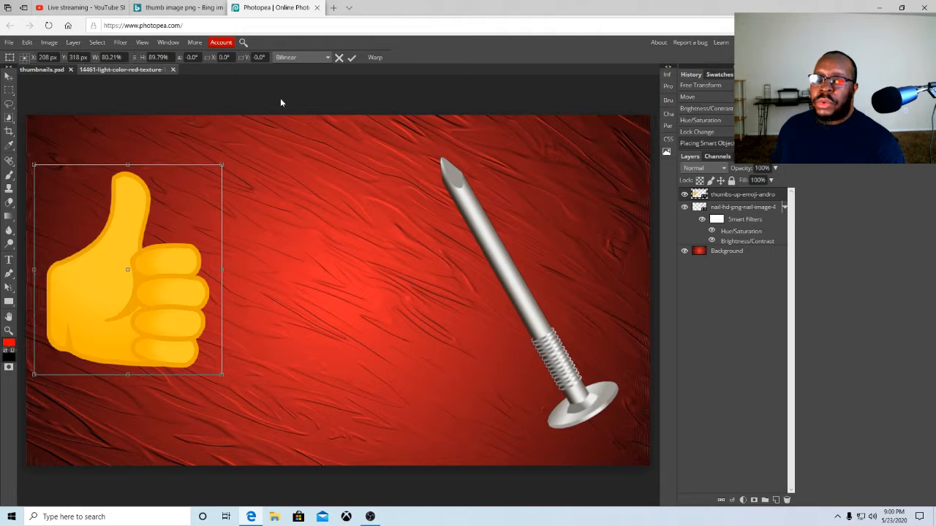
Move the thumbs-up down to the lower-left, narrow it to about 71% wide and 75% high, and commit
drag(120, 242, 113, 322)
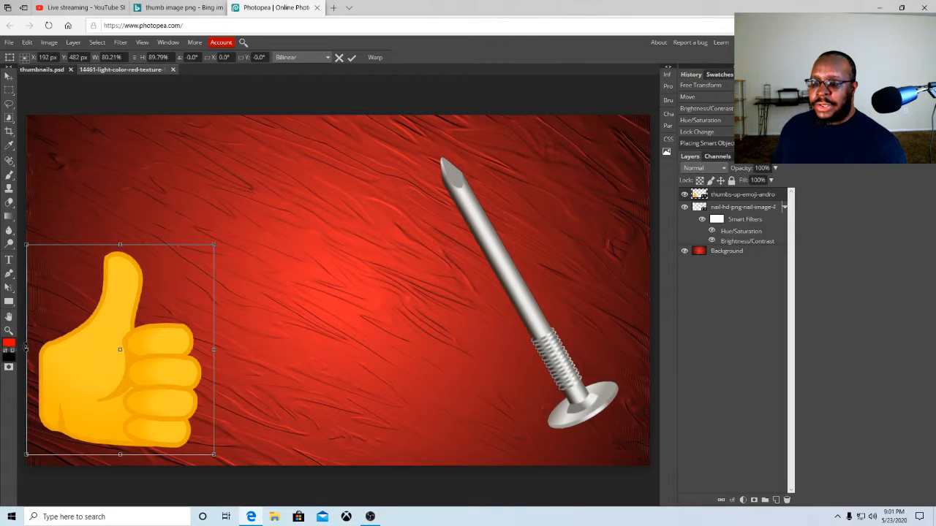
drag(25, 350, 49, 349)
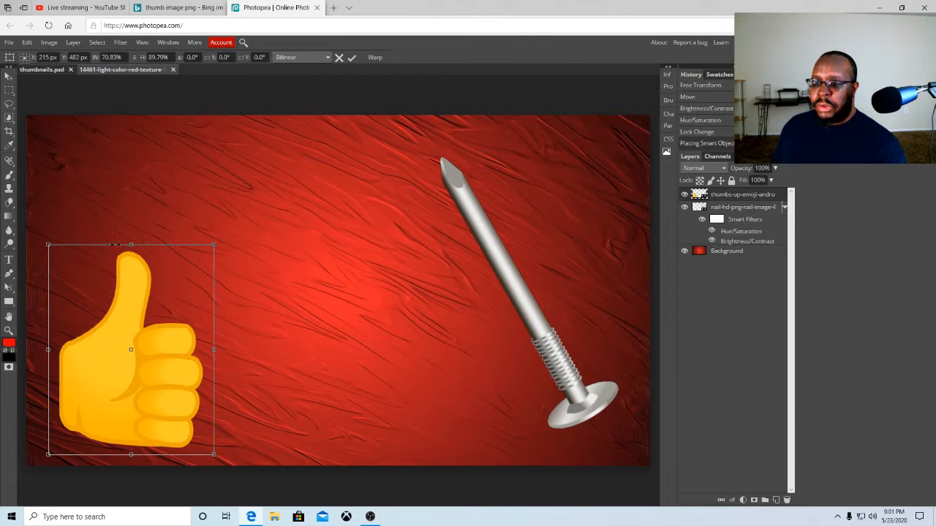
drag(133, 245, 134, 279)
drag(131, 364, 114, 302)
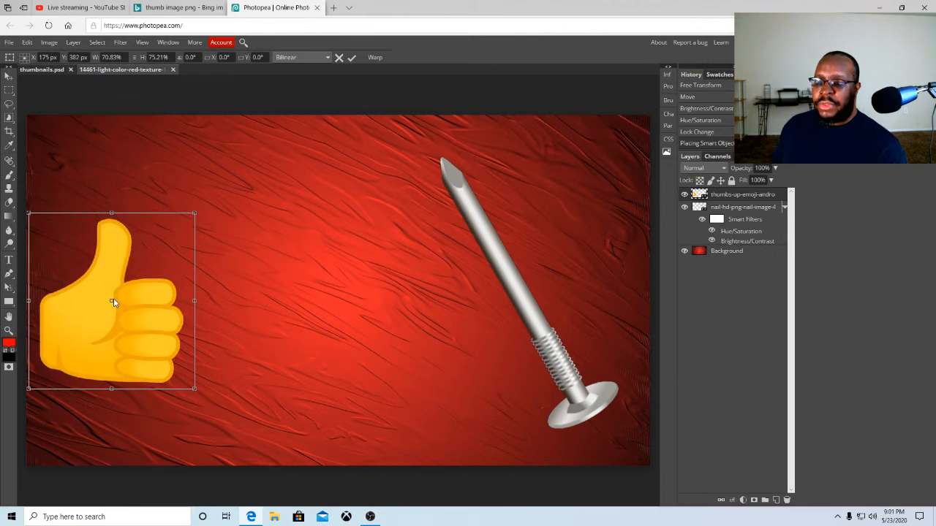
click(351, 58)
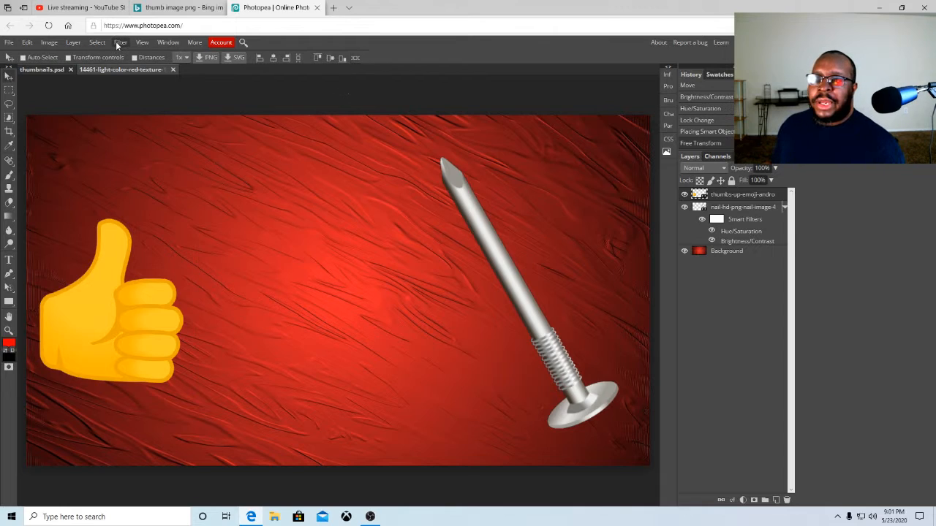
Open the Layer Style dialog for the thumbs-up layer and enable Inner Glow
click(73, 42)
mouse_move(77, 47)
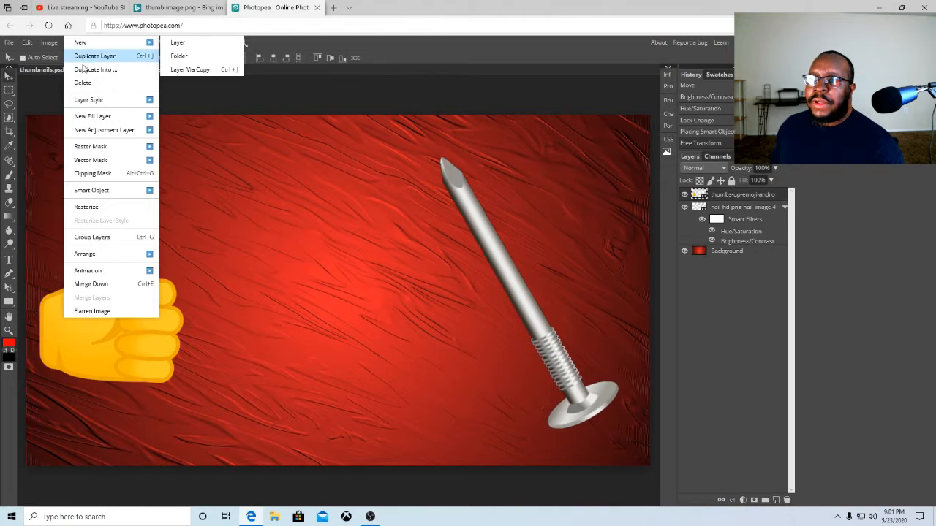
mouse_move(105, 135)
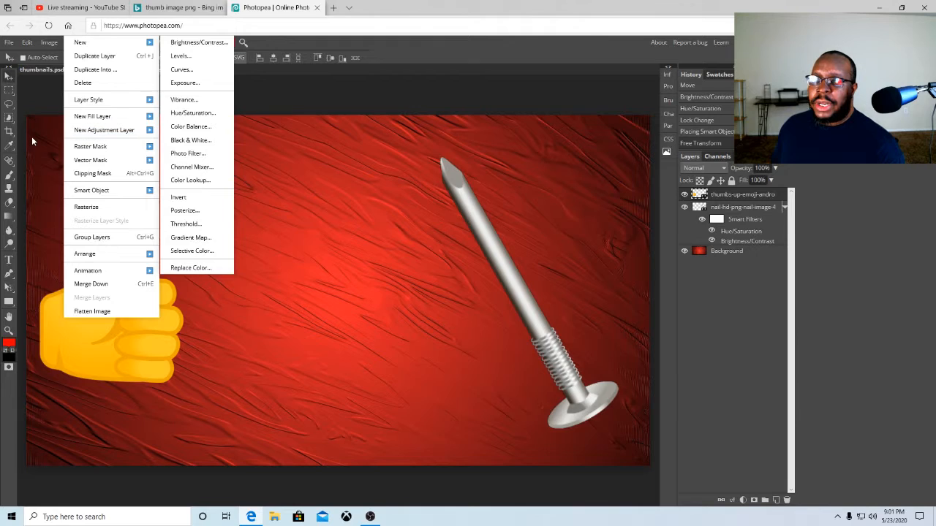
mouse_move(102, 119)
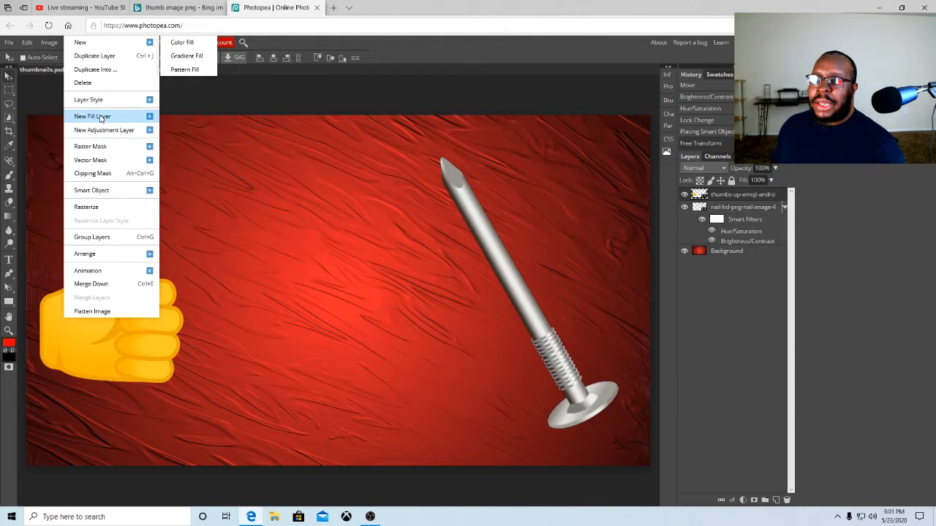
mouse_move(101, 101)
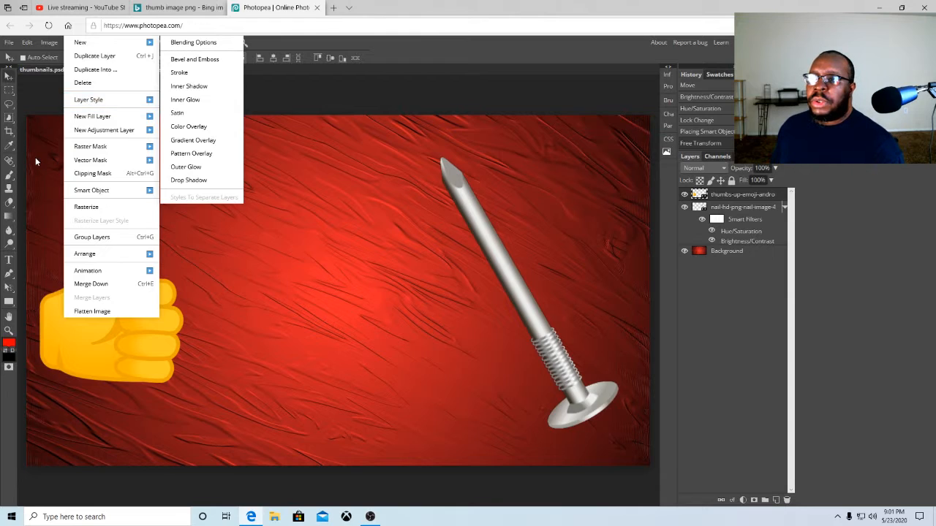
click(42, 98)
click(70, 41)
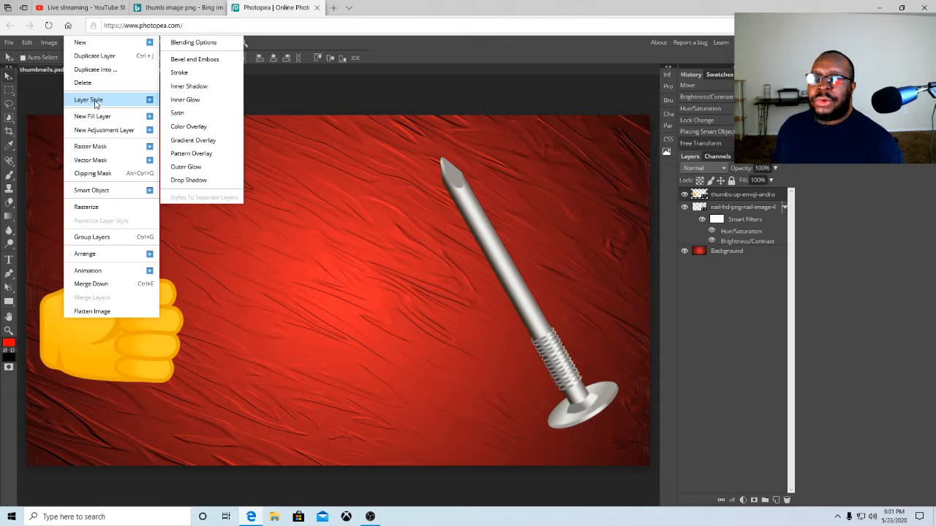
click(178, 101)
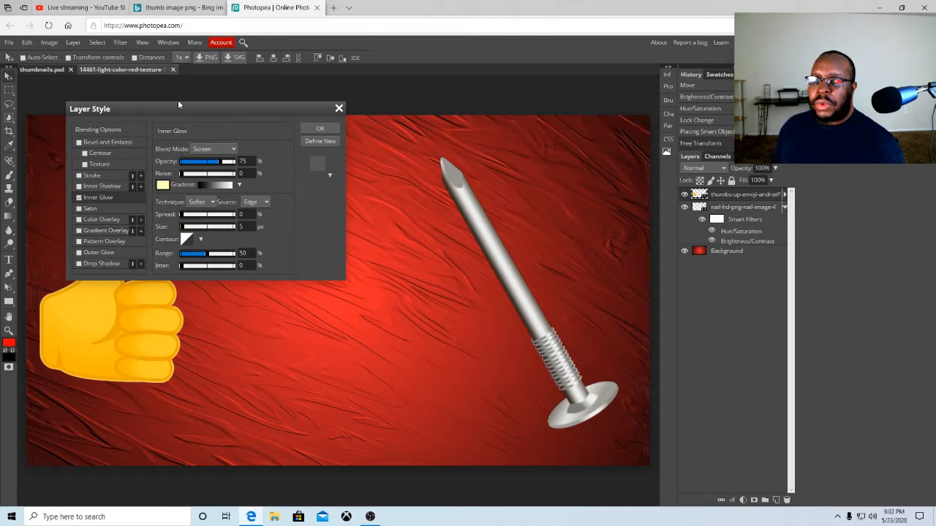
click(79, 197)
drag(194, 114, 291, 142)
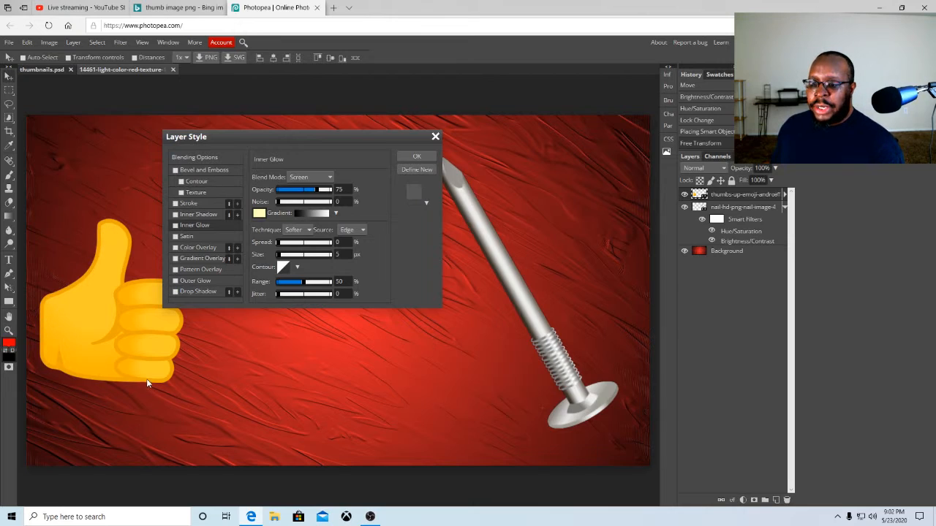
click(175, 214)
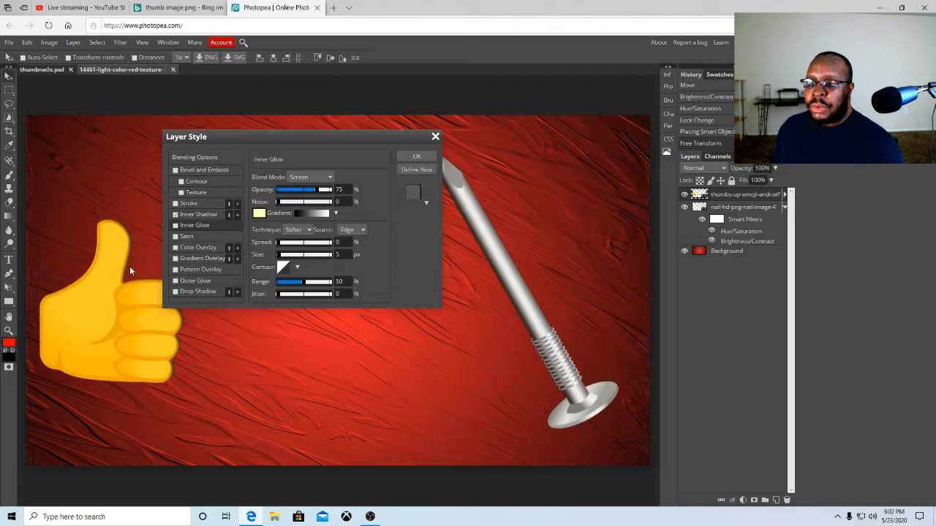
click(175, 215)
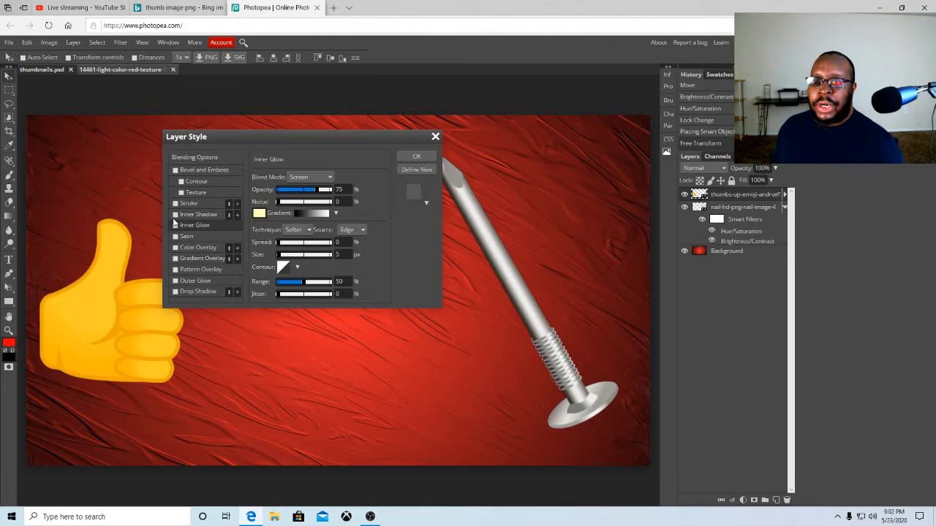
click(177, 224)
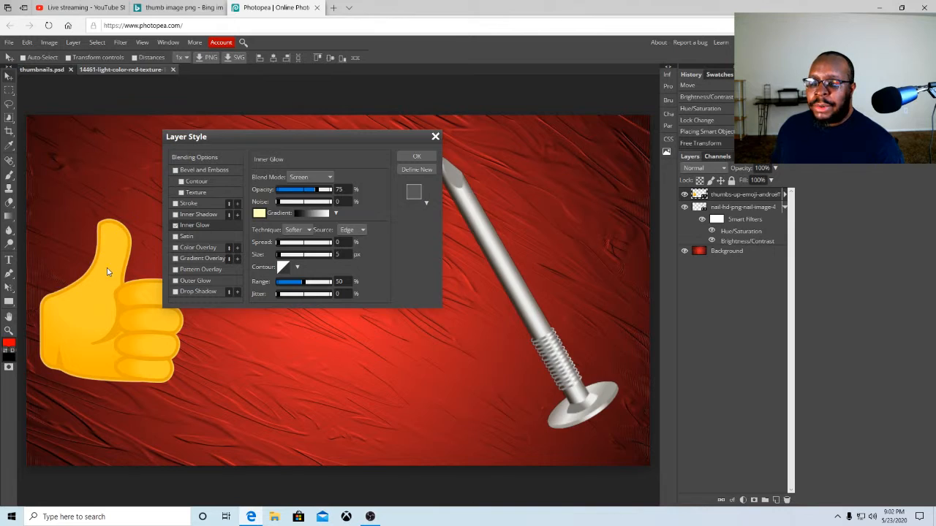
Enable Outer Glow, set the Inner Glow opacity to 93%, and apply the layer style
click(175, 280)
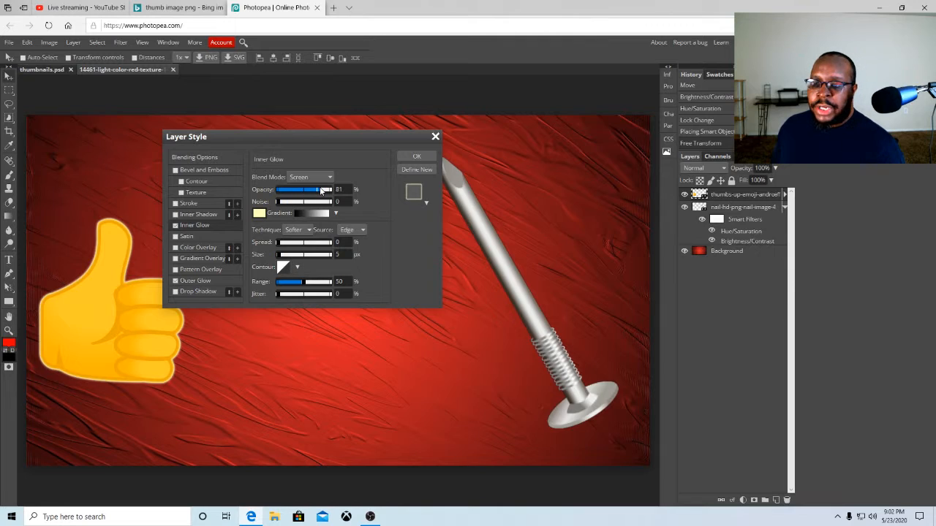
mouse_move(323, 191)
mouse_down()
mouse_move(302, 192)
mouse_move(327, 191)
mouse_up()
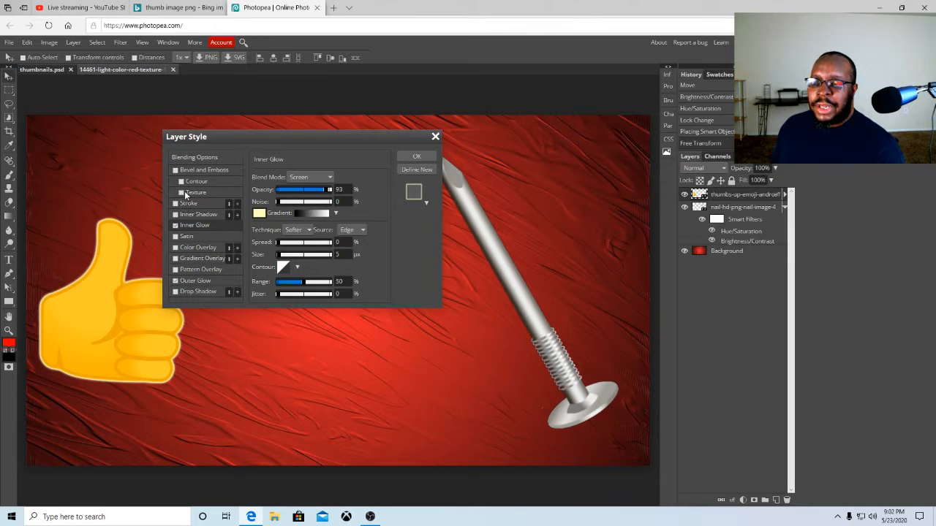
click(175, 171)
click(175, 171)
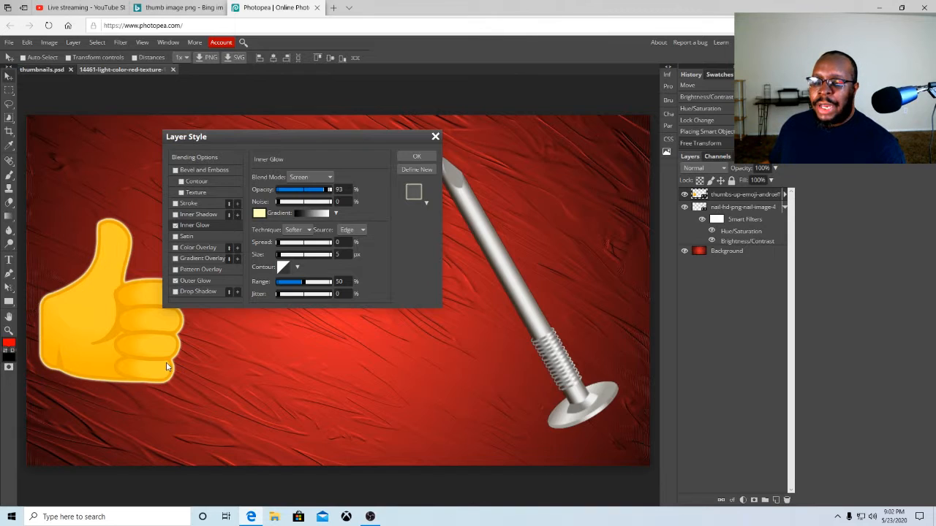
click(176, 281)
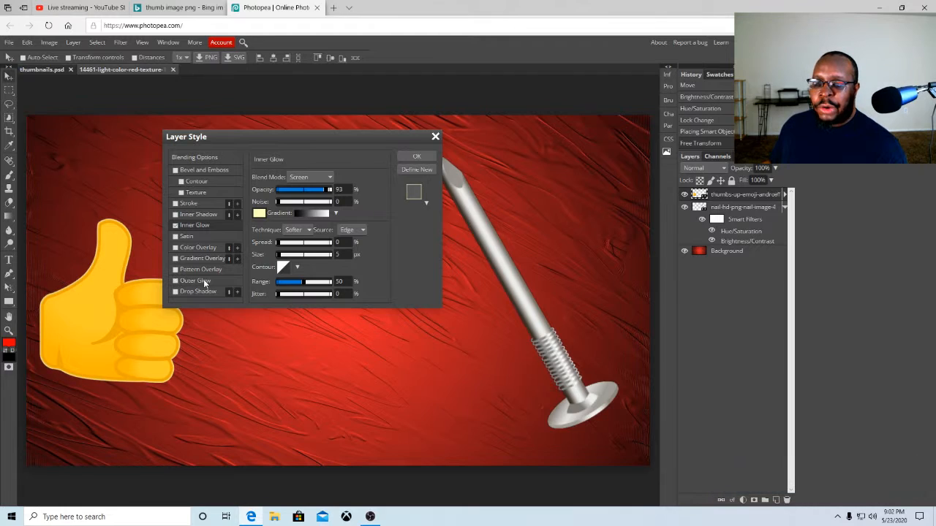
click(177, 281)
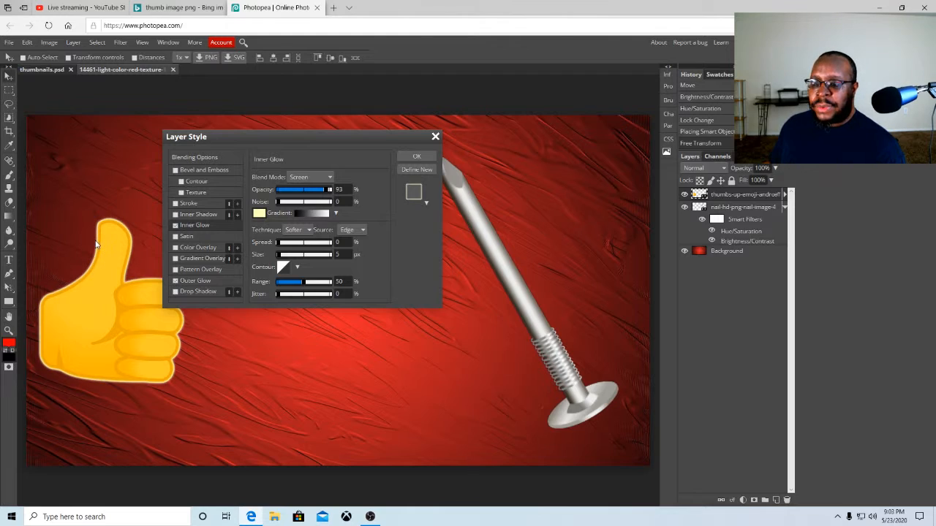
click(405, 157)
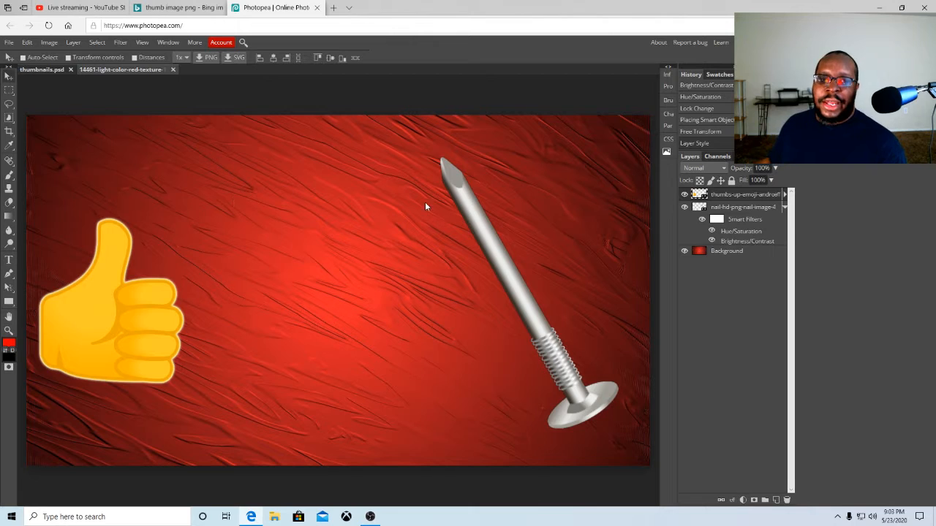
Collapse the nail layer's smart filters and nudge the nail slightly down and to the right
drag(485, 231, 487, 232)
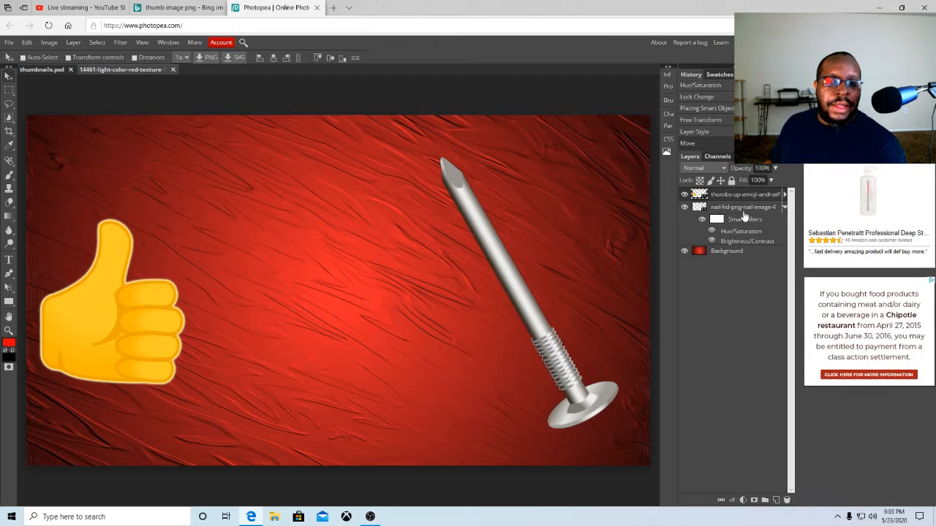
click(722, 208)
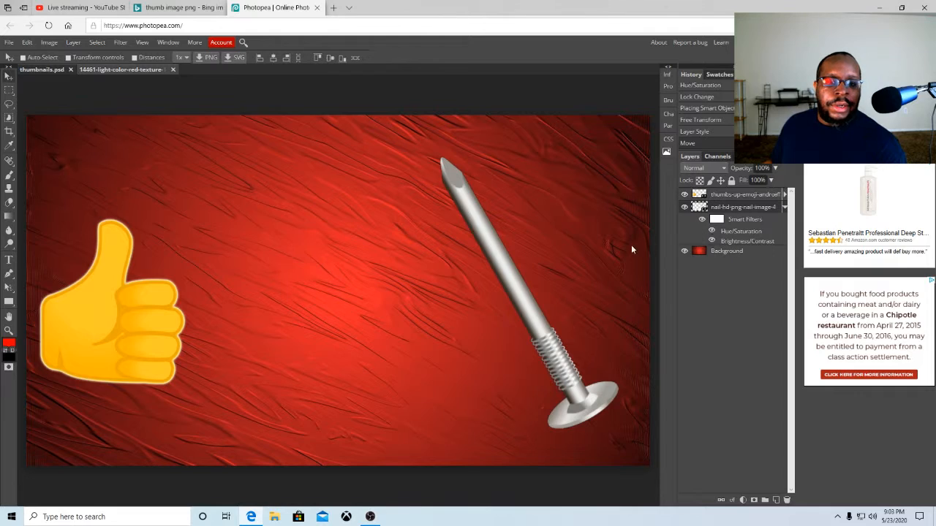
click(783, 209)
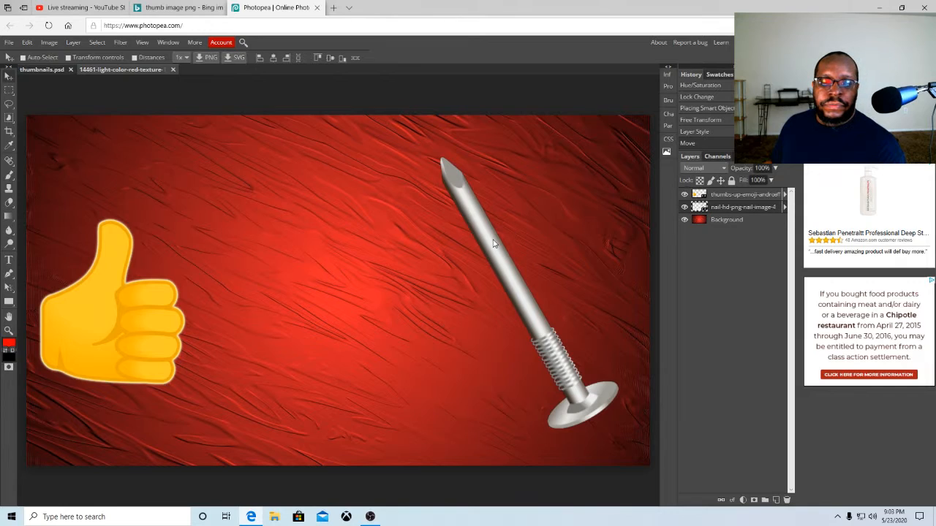
drag(490, 244, 500, 254)
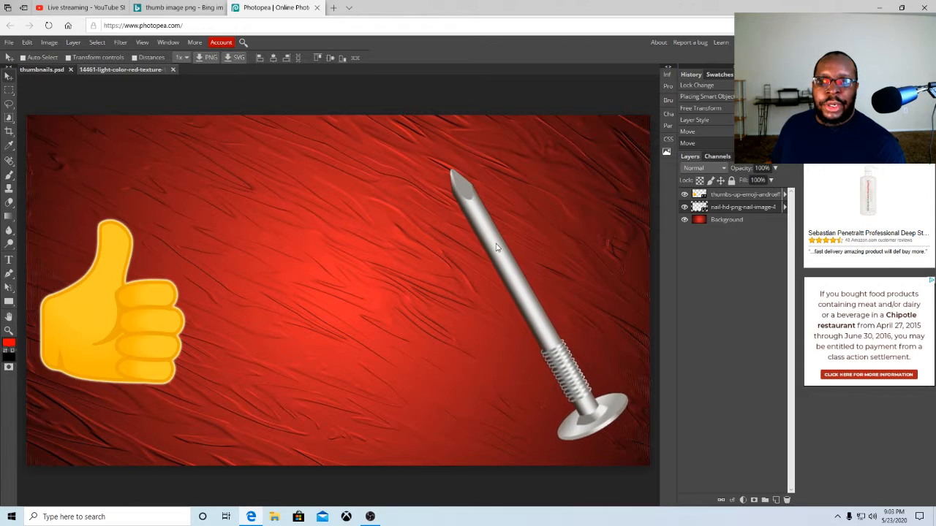
click(27, 44)
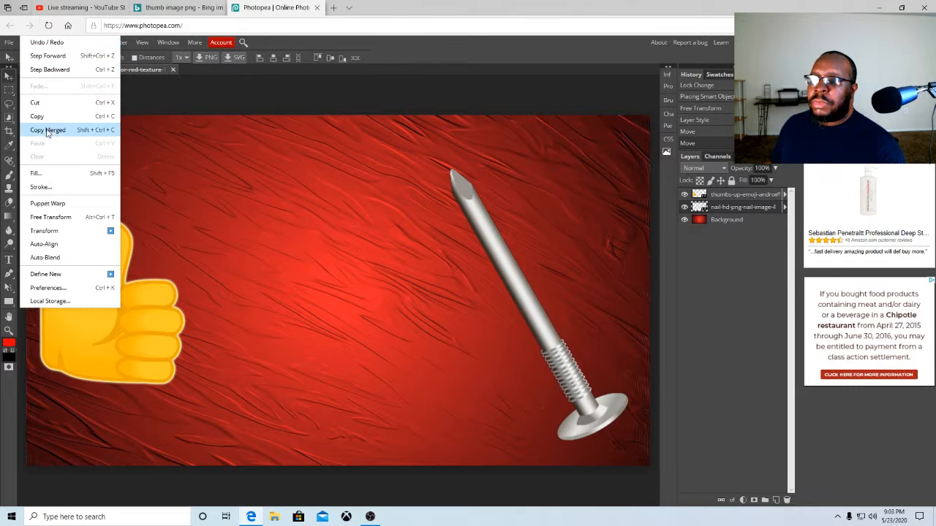
click(142, 96)
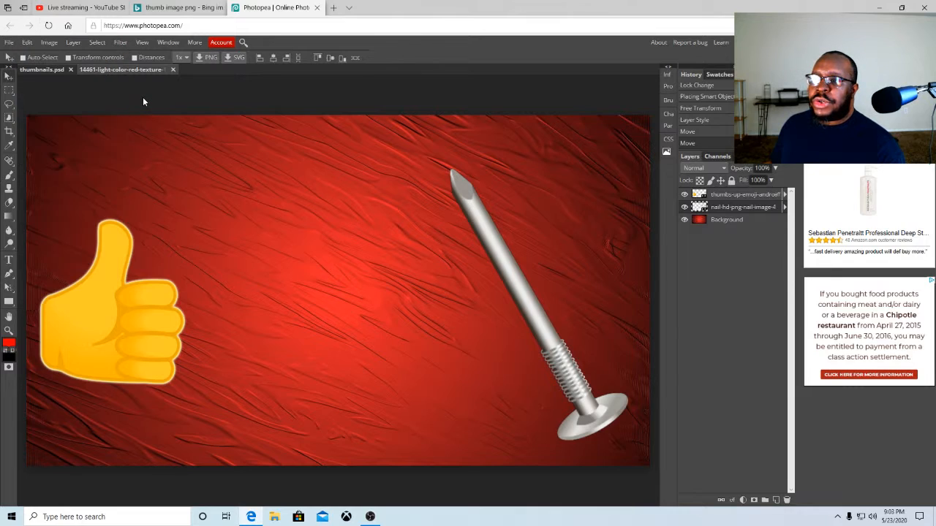
Check the document's image size, then nudge the nail slightly to the right
click(48, 43)
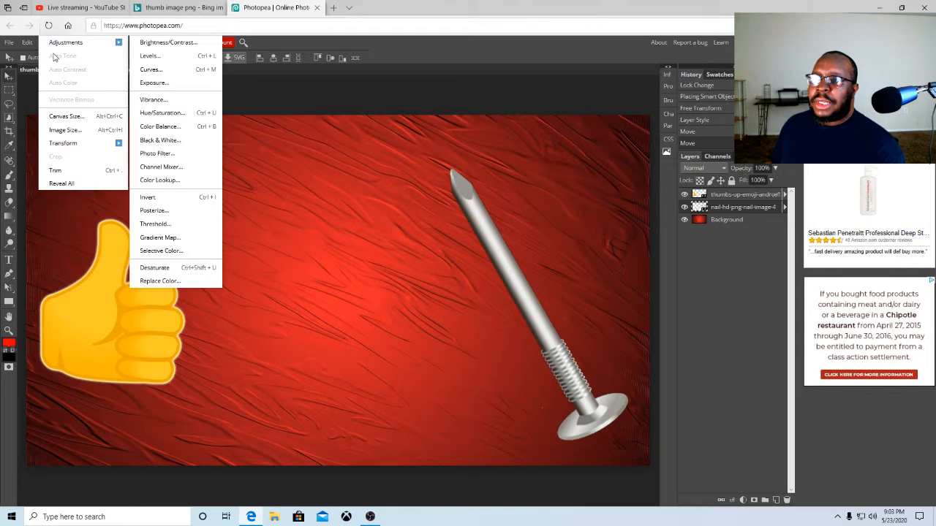
click(69, 130)
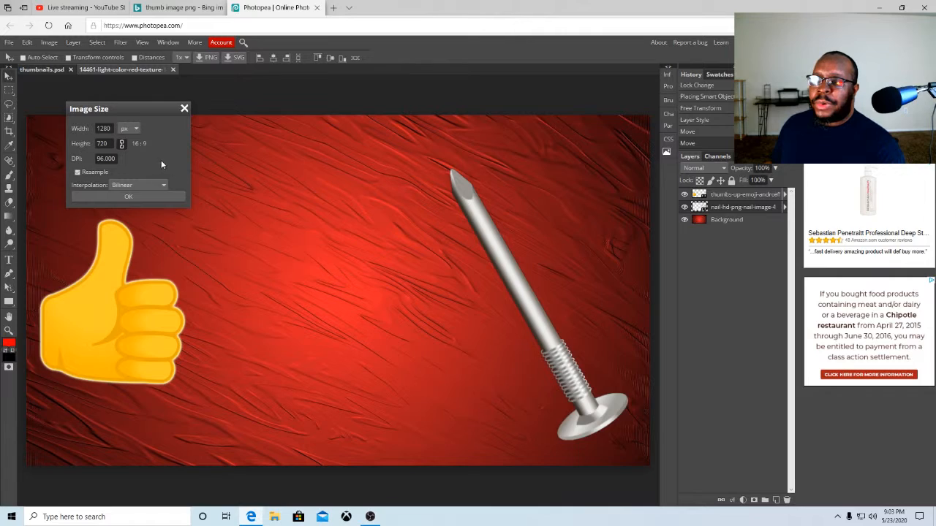
click(183, 109)
mouse_move(497, 242)
mouse_down()
mouse_move(518, 257)
mouse_move(511, 244)
mouse_up()
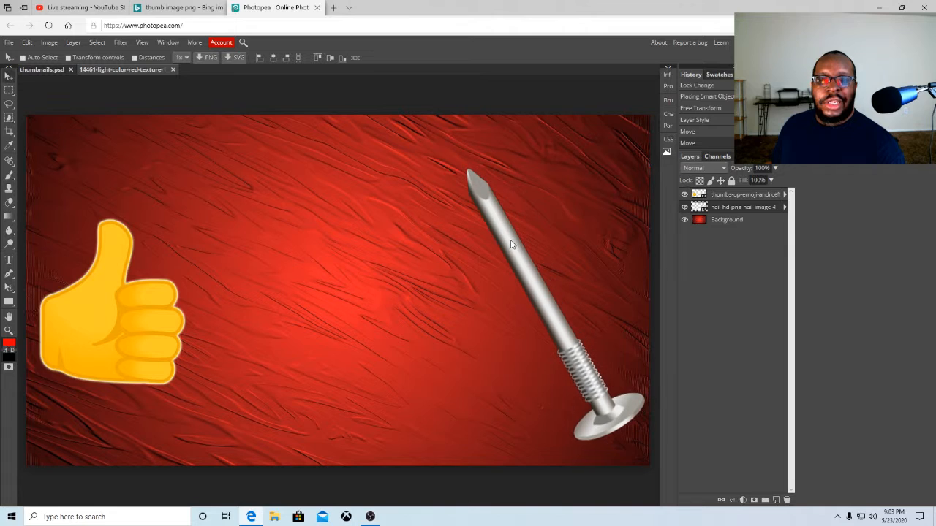
Switch to the Bing image search and search for "plus sign image png"
click(156, 10)
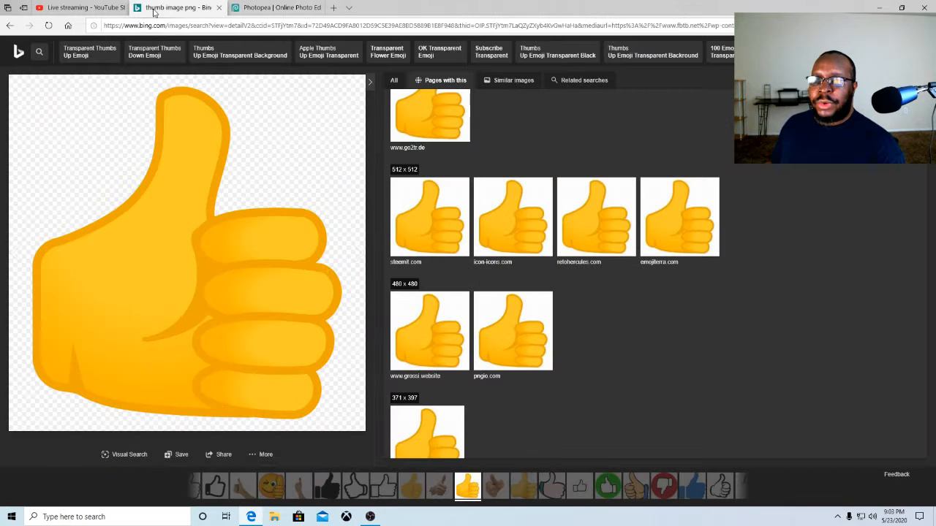
click(11, 26)
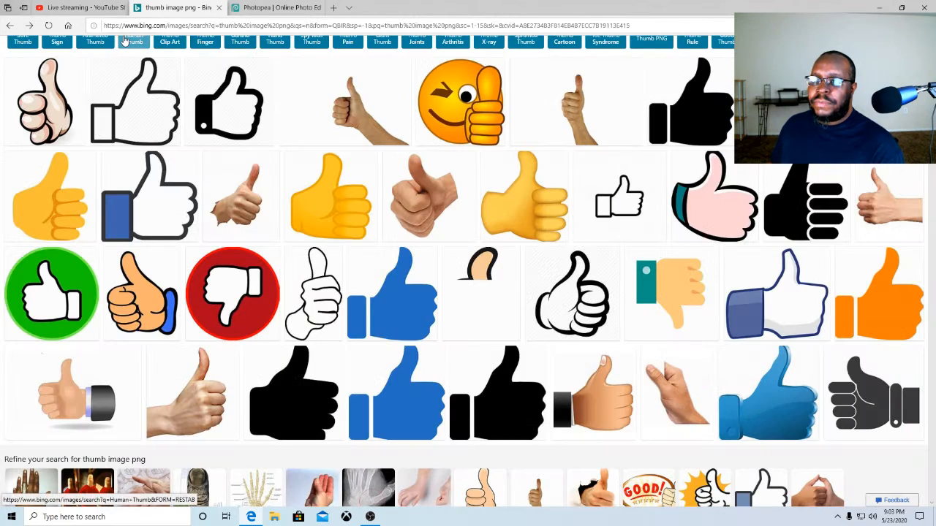
scroll(69, 157, up, 2)
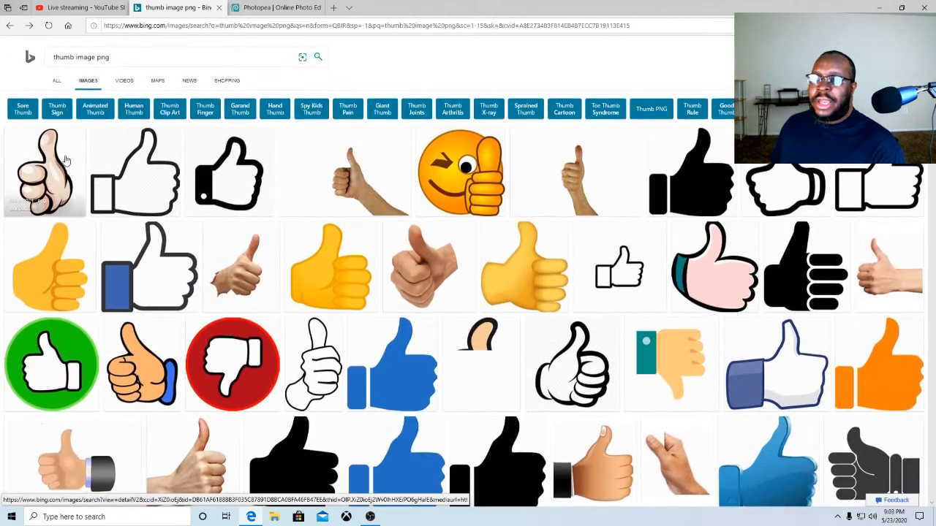
click(115, 58)
key(BackSpace)
key(BackSpace)
key(BackSpace)
key(BackSpace)
key(BackSpace)
key(BackSpace)
key(BackSpace)
key(BackSpace)
key(BackSpace)
key(BackSpace)
key(BackSpace)
key(BackSpace)
key(BackSpace)
key(BackSpace)
key(BackSpace)
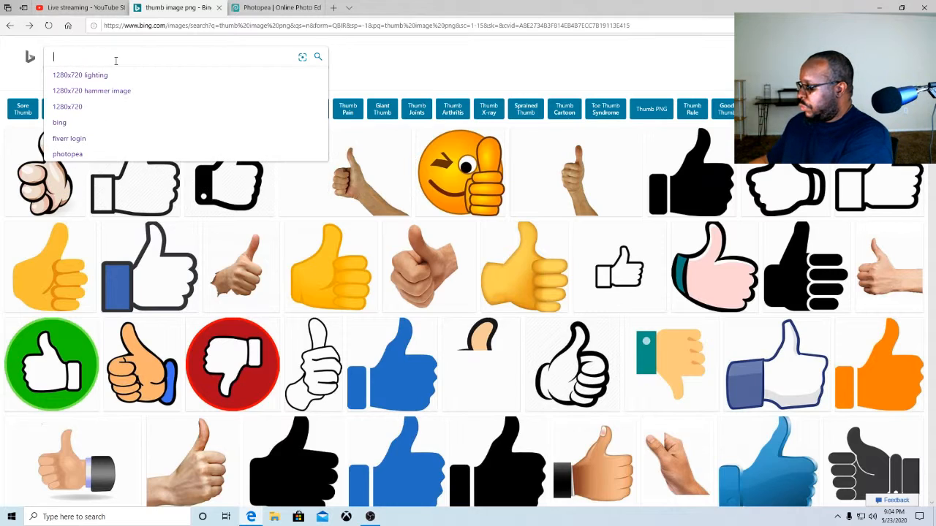
text(p)
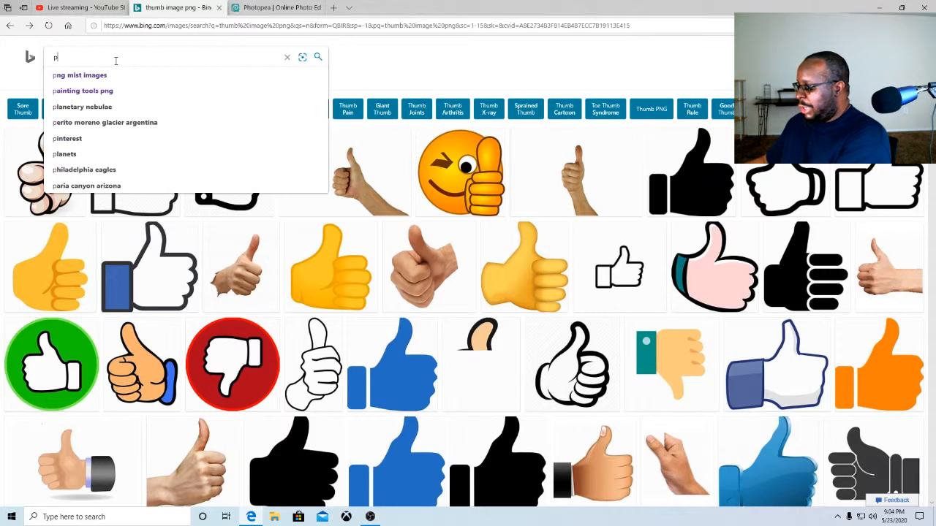
text(lus sign)
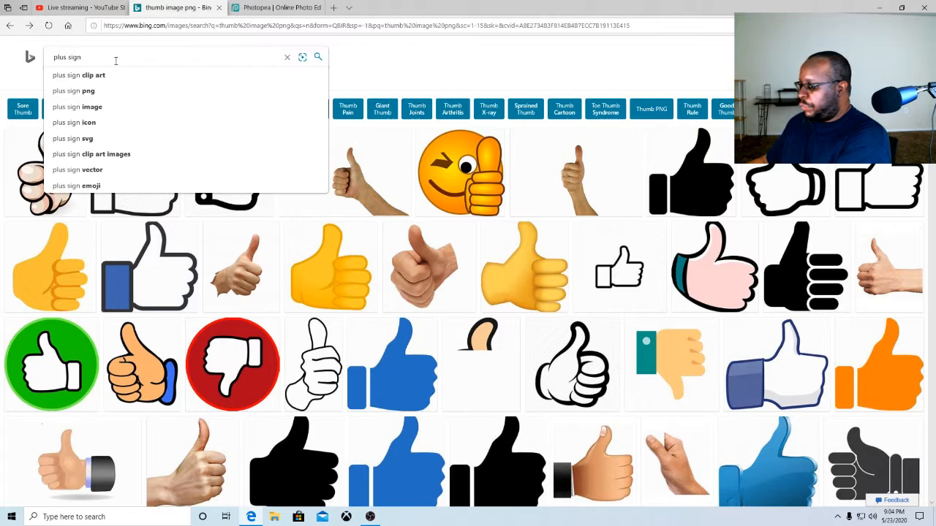
text( image)
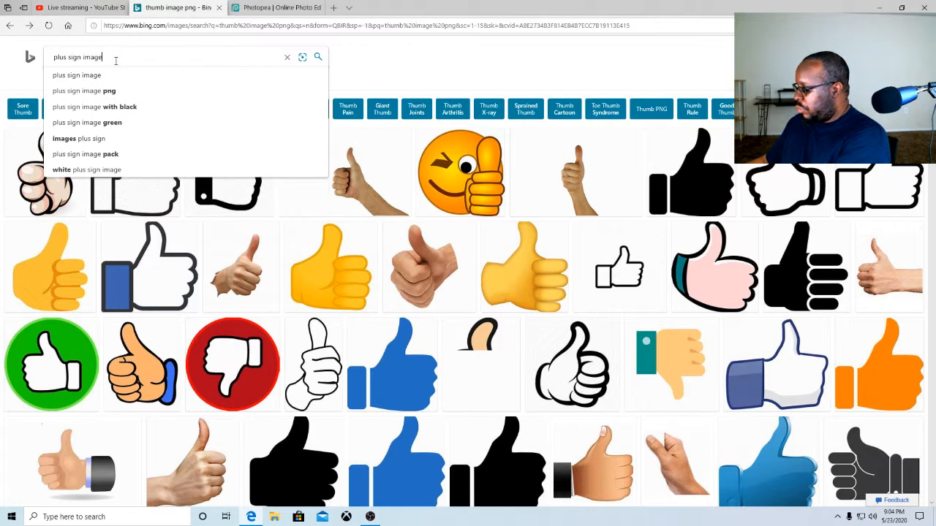
text( png)
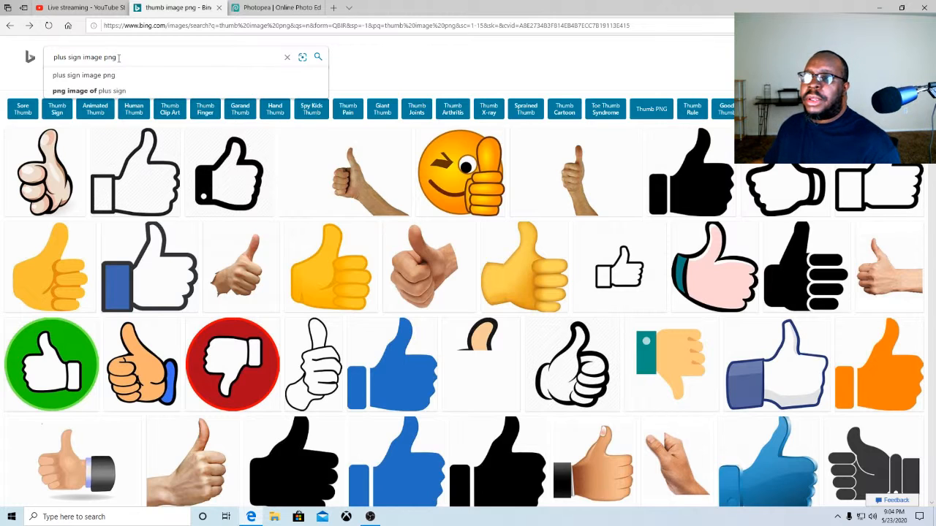
click(317, 57)
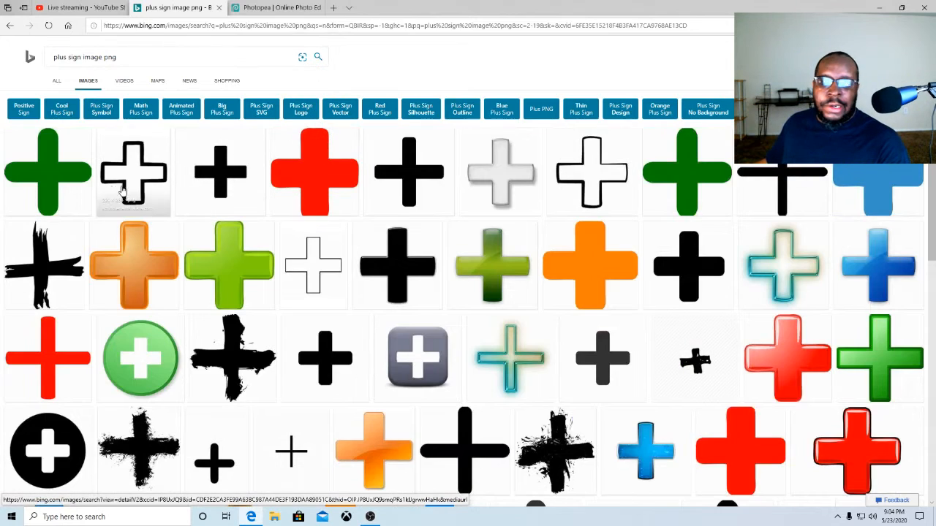
Open a grey 3D plus sign result, save the picture as plus_PNG107 in Pictures, and close its tab
click(500, 173)
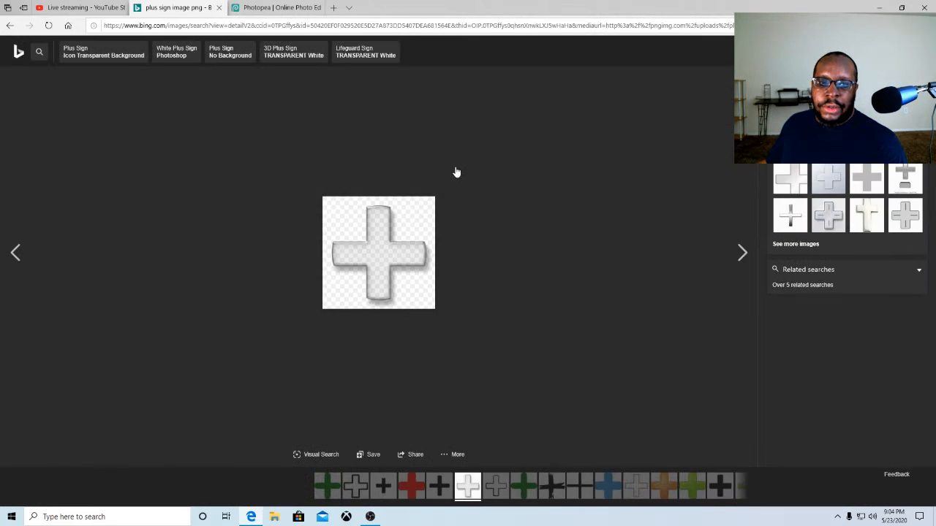
click(395, 224)
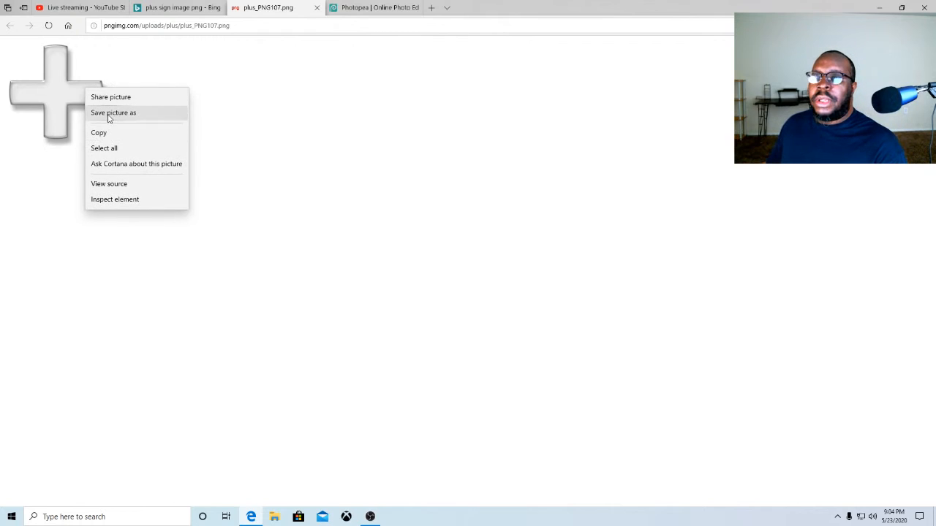
click(108, 114)
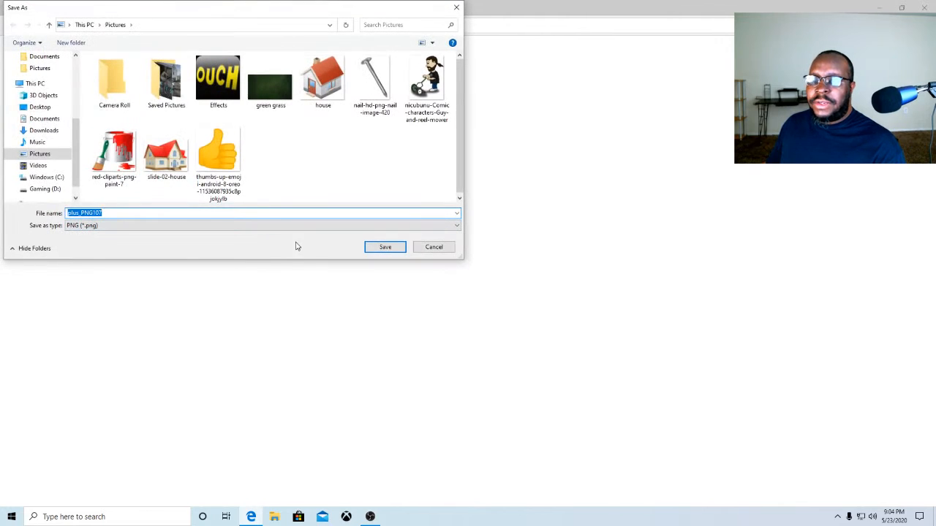
click(383, 247)
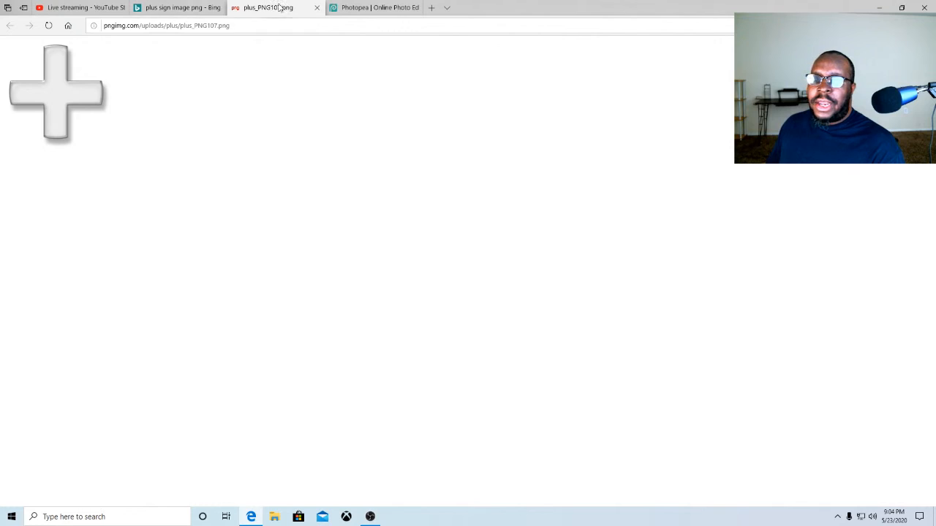
click(356, 8)
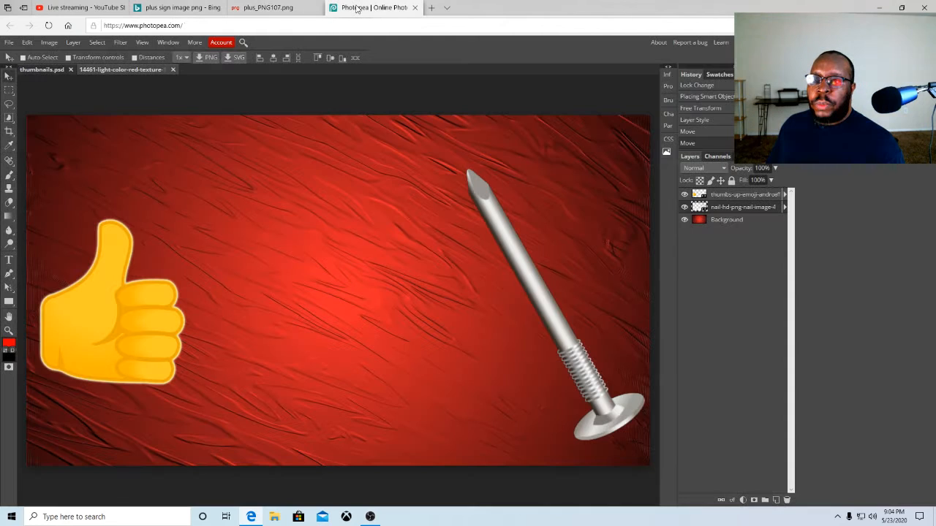
click(318, 8)
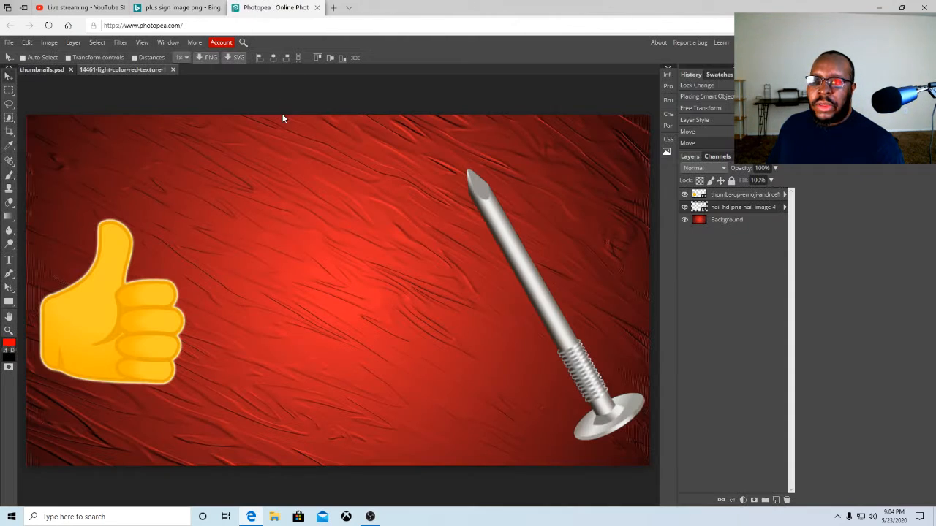
click(9, 42)
click(23, 59)
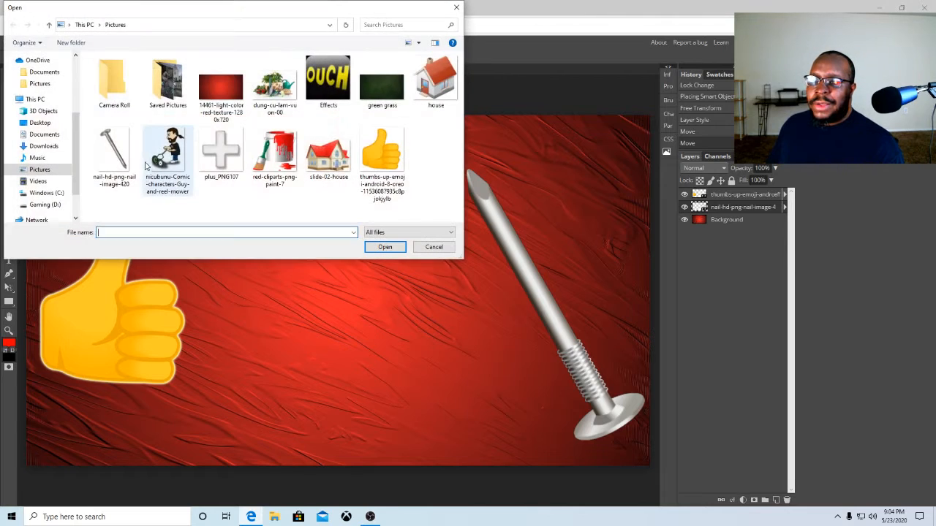
click(213, 149)
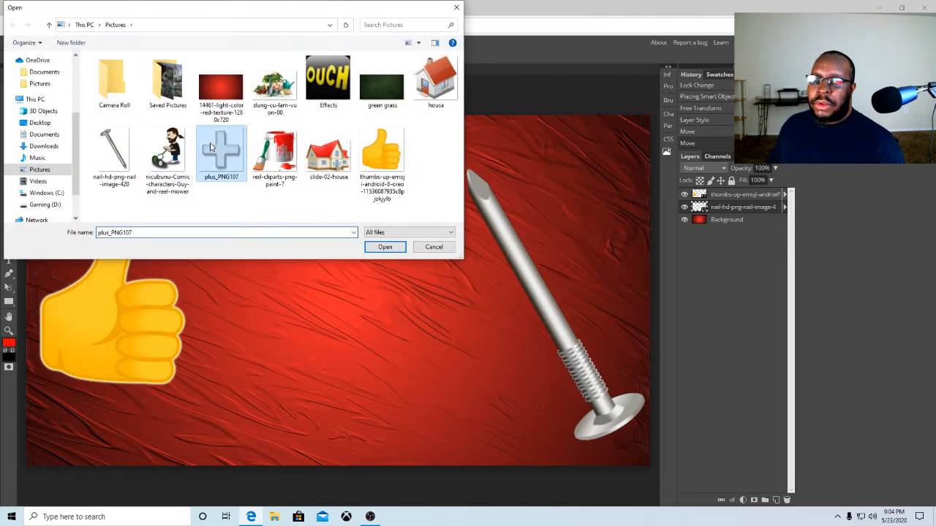
click(385, 247)
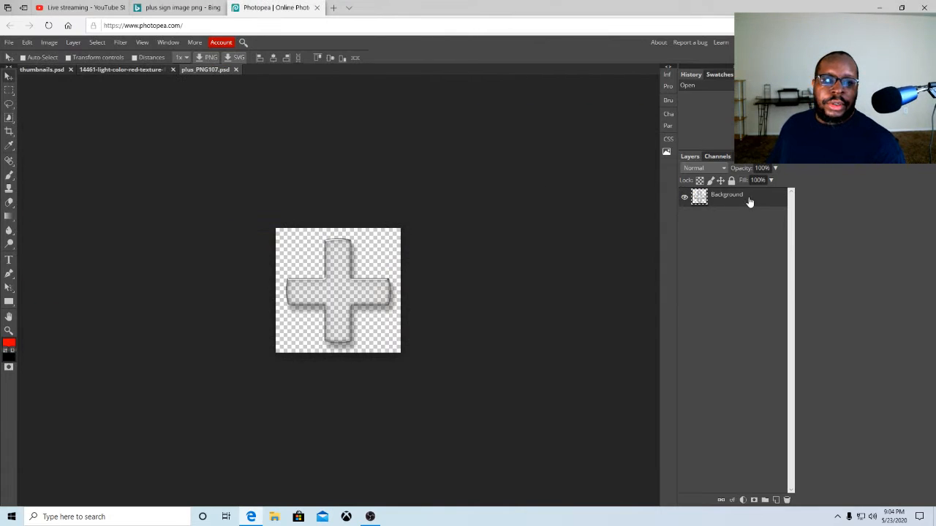
click(237, 70)
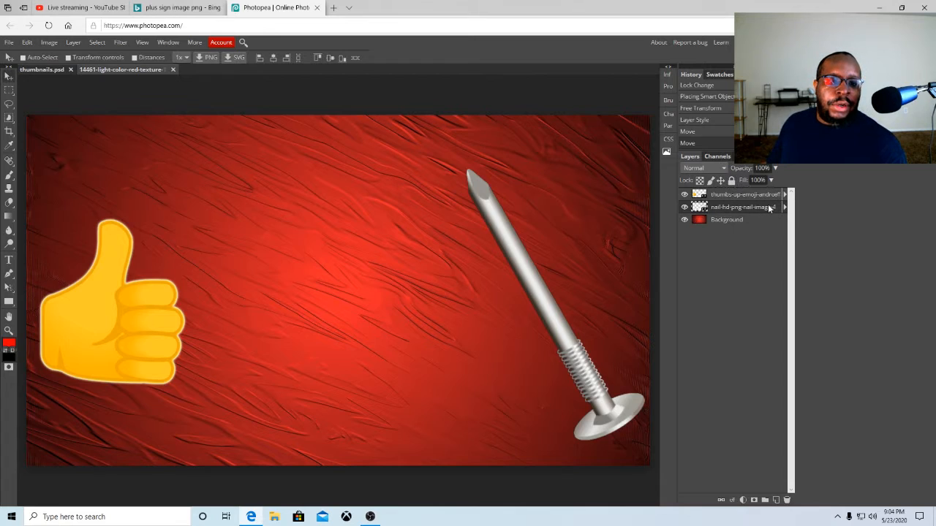
Lock the nail layer and the Background layer
click(731, 180)
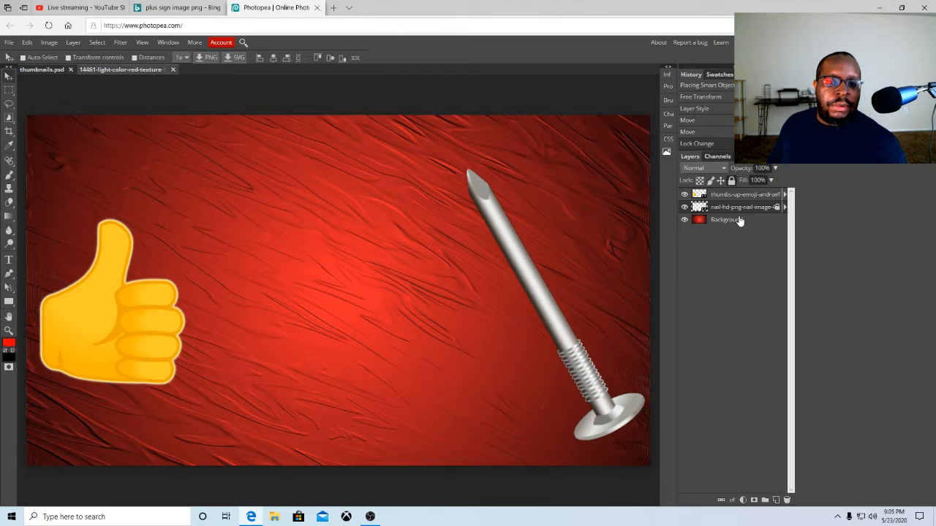
click(739, 219)
click(731, 181)
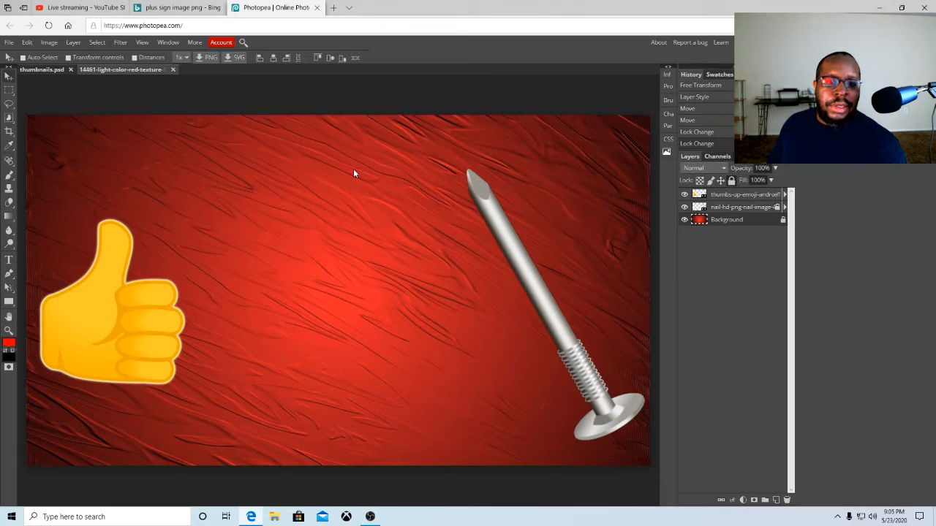
click(9, 42)
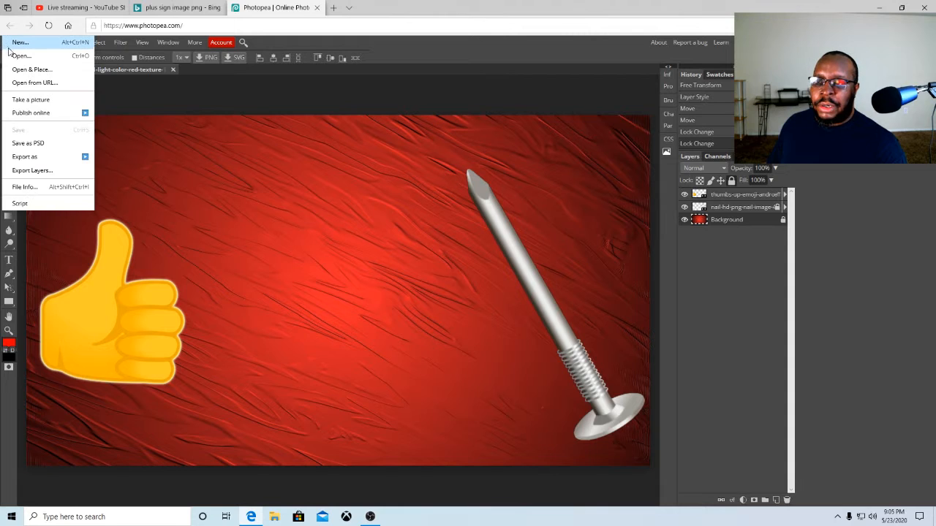
click(27, 70)
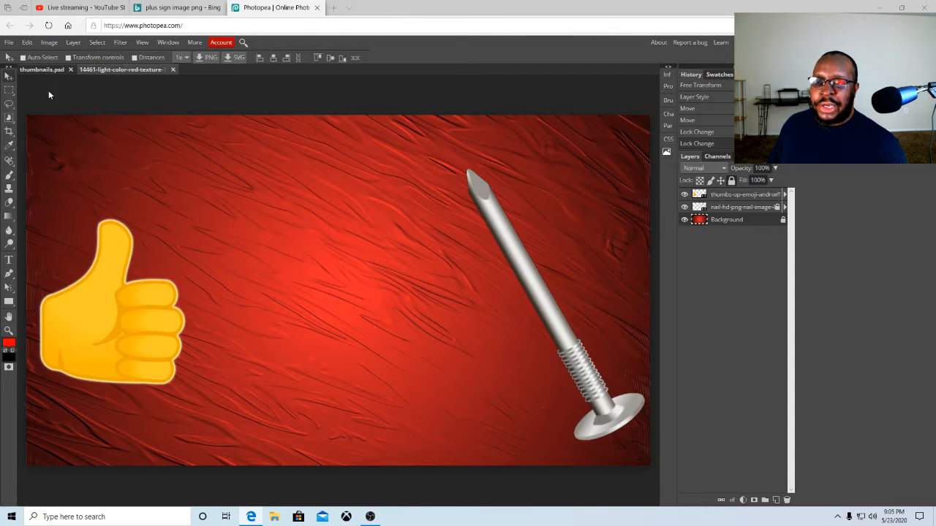
click(221, 151)
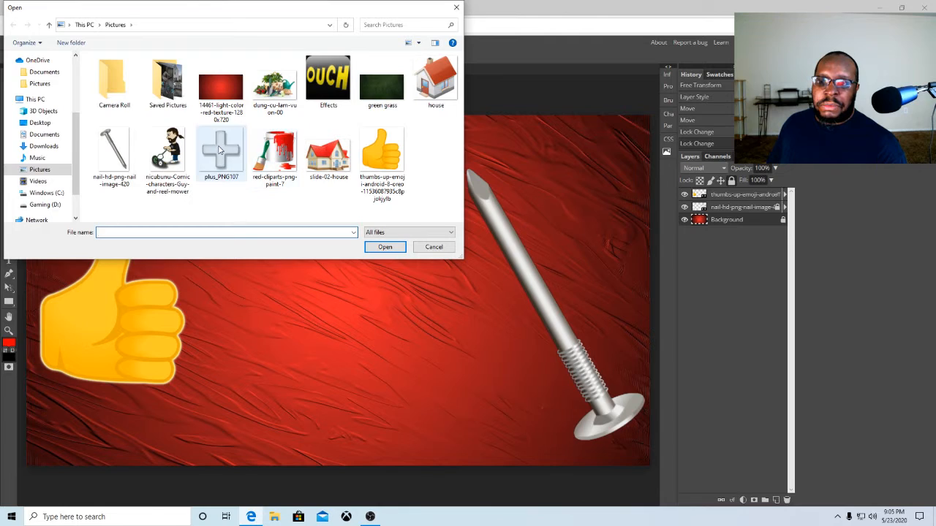
click(380, 248)
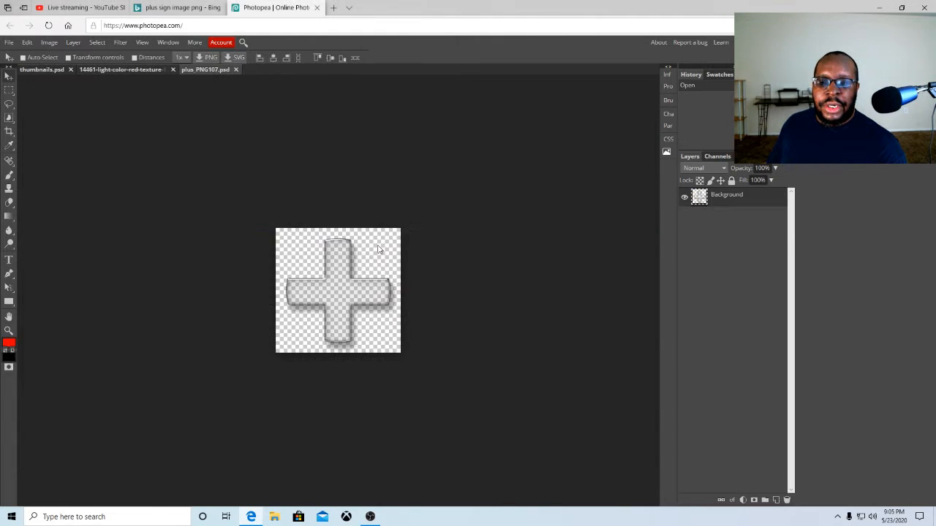
click(236, 69)
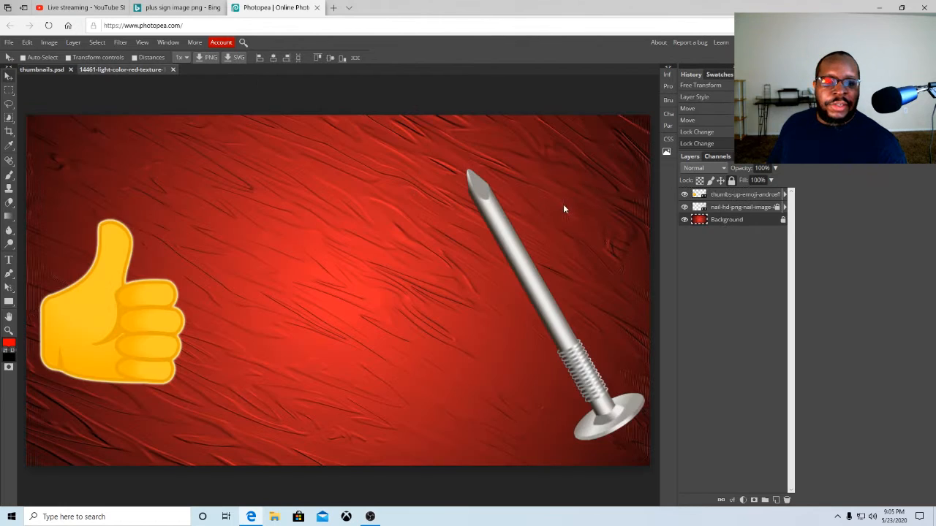
Lock the thumbs-up layer
click(778, 197)
click(731, 180)
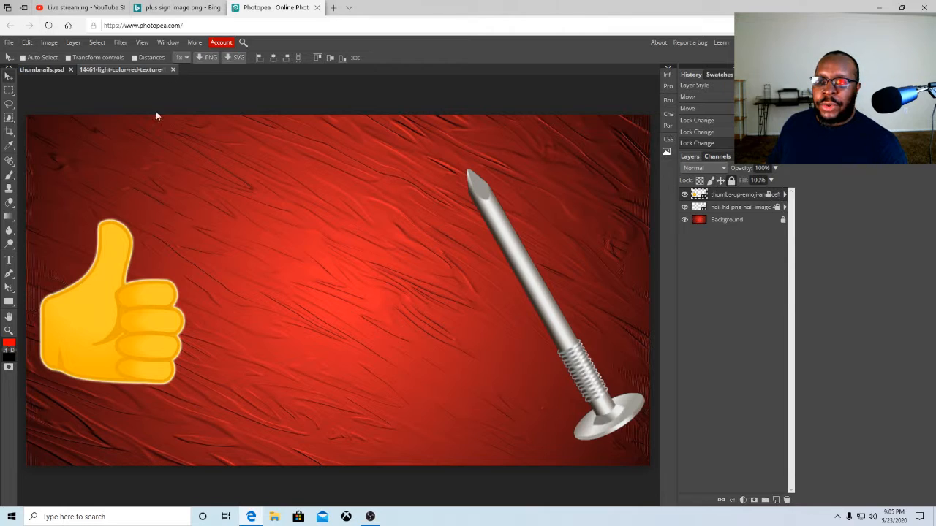
Open and place the plus_PNG107 image from Pictures into the thumbnail document
click(10, 42)
click(22, 57)
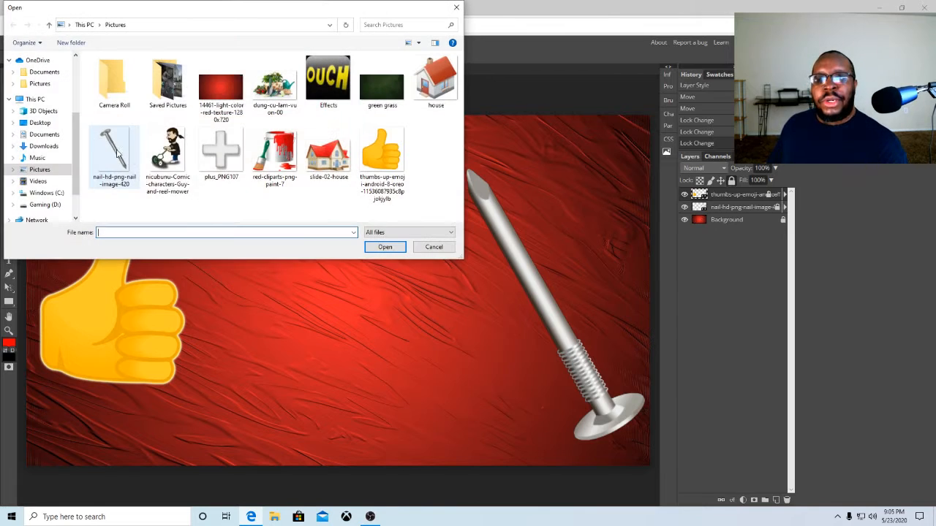
click(210, 150)
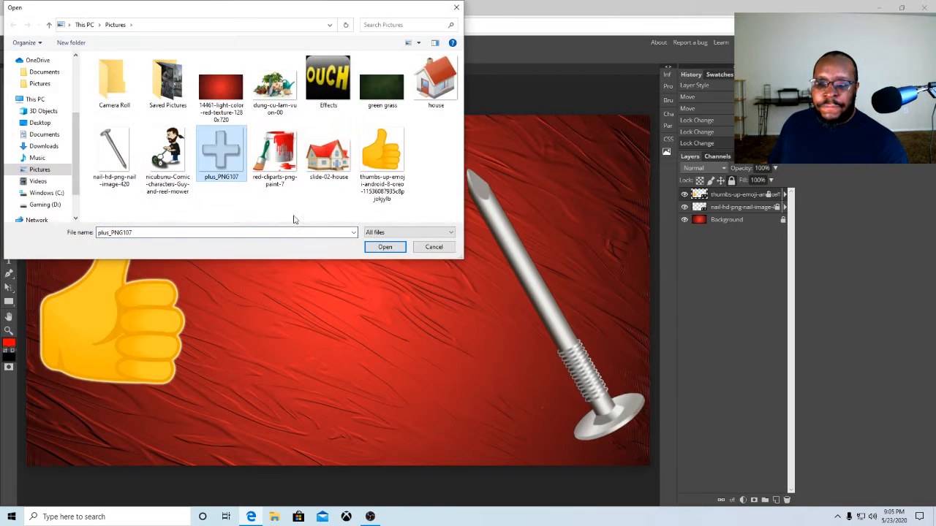
click(385, 247)
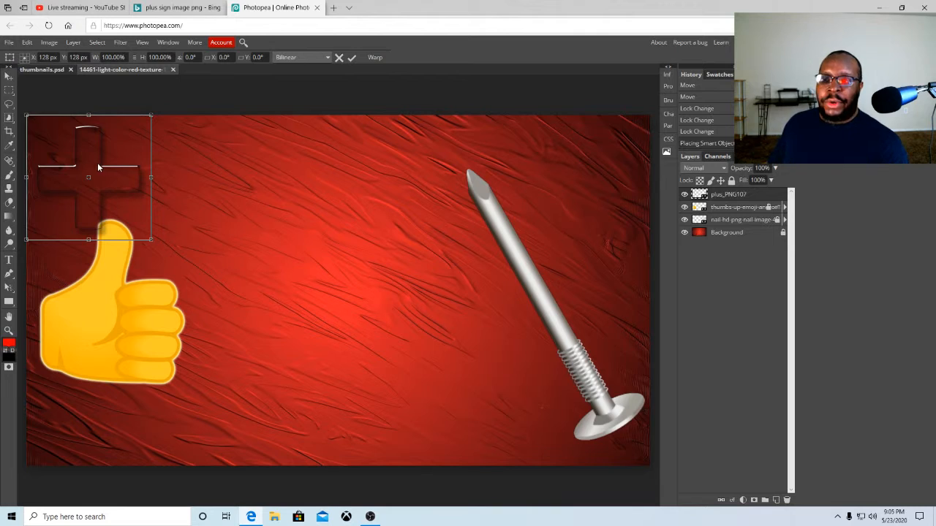
Move the plus sign to the middle of the canvas between the thumbs-up and the nail
drag(96, 170, 331, 266)
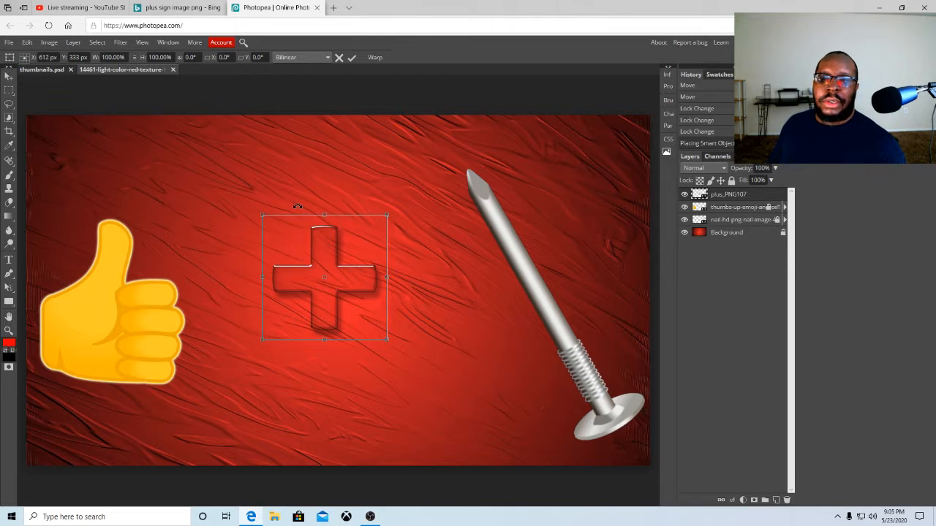
mouse_move(315, 268)
mouse_down()
mouse_move(200, 224)
mouse_move(299, 236)
mouse_move(319, 252)
mouse_move(314, 262)
mouse_up()
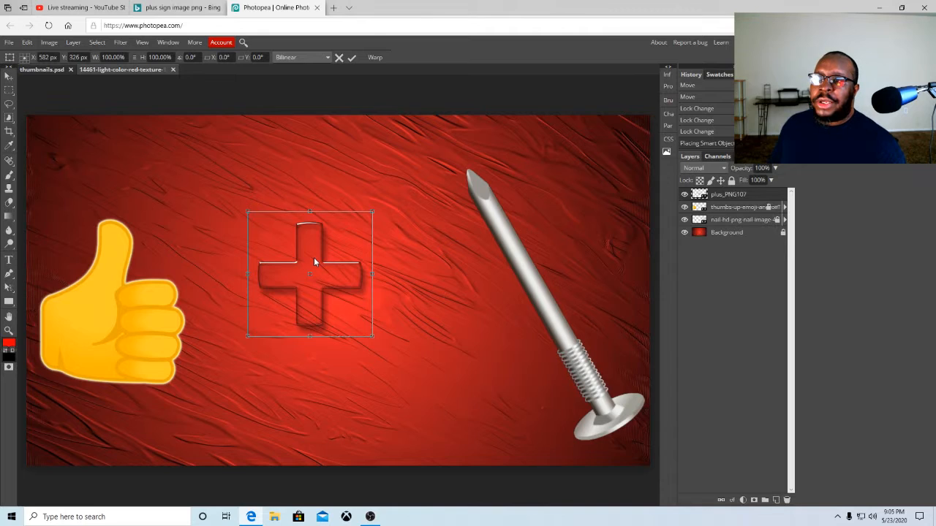
mouse_move(313, 262)
mouse_down()
mouse_move(330, 265)
mouse_move(334, 234)
mouse_move(229, 115)
mouse_move(249, 196)
mouse_move(325, 271)
mouse_up()
key(Return)
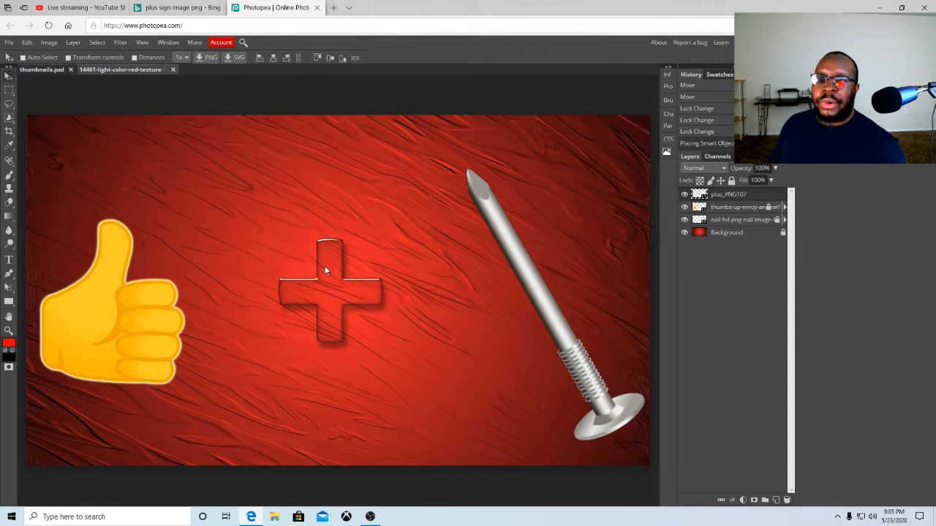
Add a Brightness/Contrast adjustment layer with Brightness set to 38 and close its properties
click(49, 42)
mouse_move(53, 45)
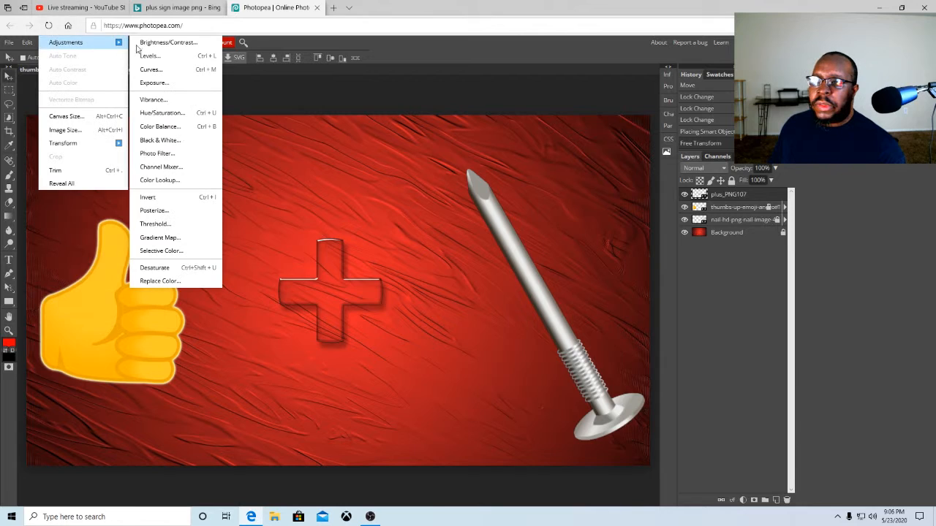
click(248, 108)
click(74, 43)
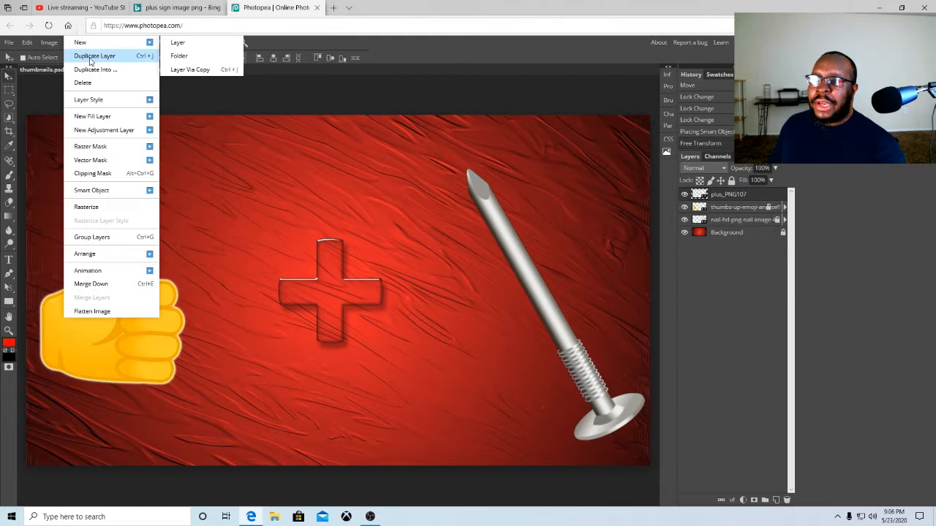
mouse_move(95, 116)
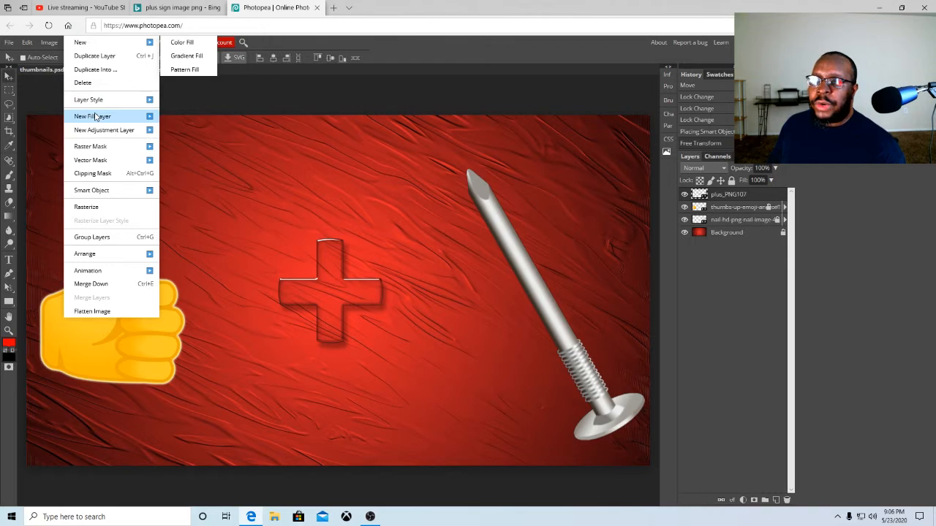
mouse_move(97, 133)
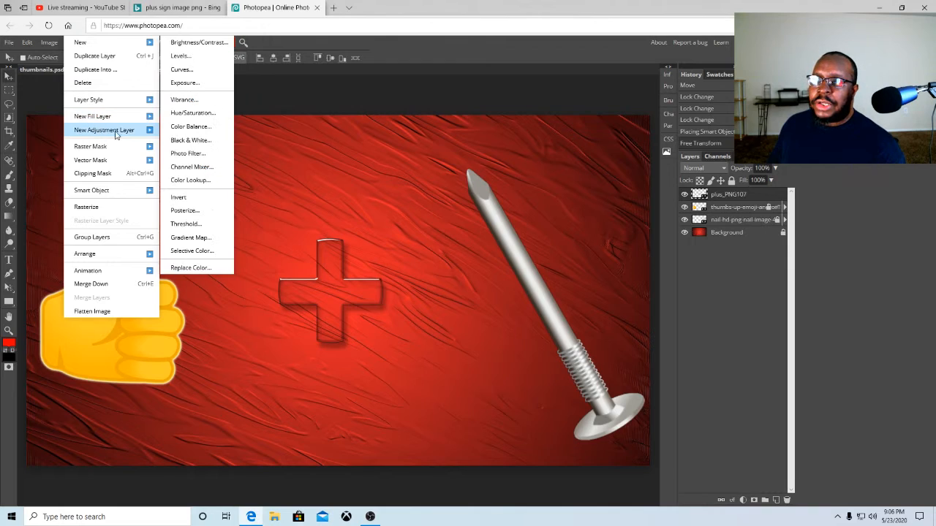
click(180, 45)
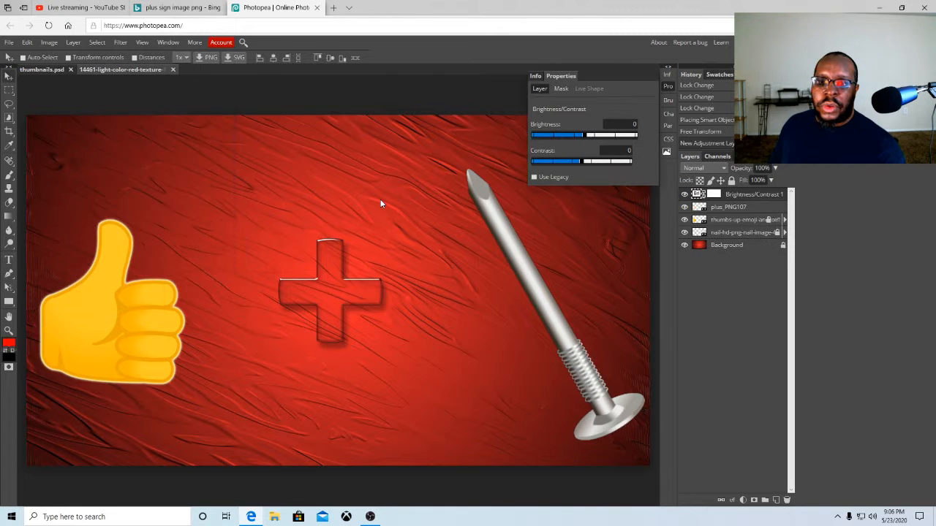
drag(591, 136, 597, 136)
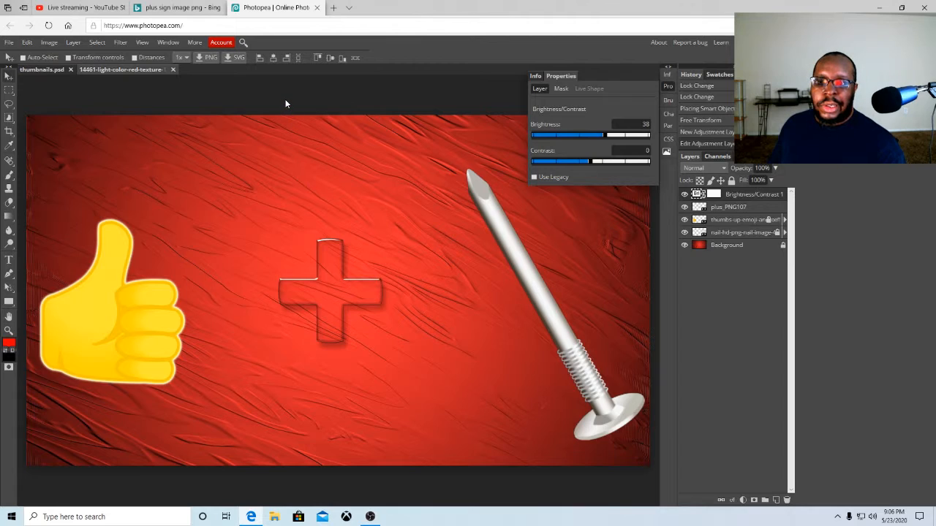
click(665, 68)
click(591, 69)
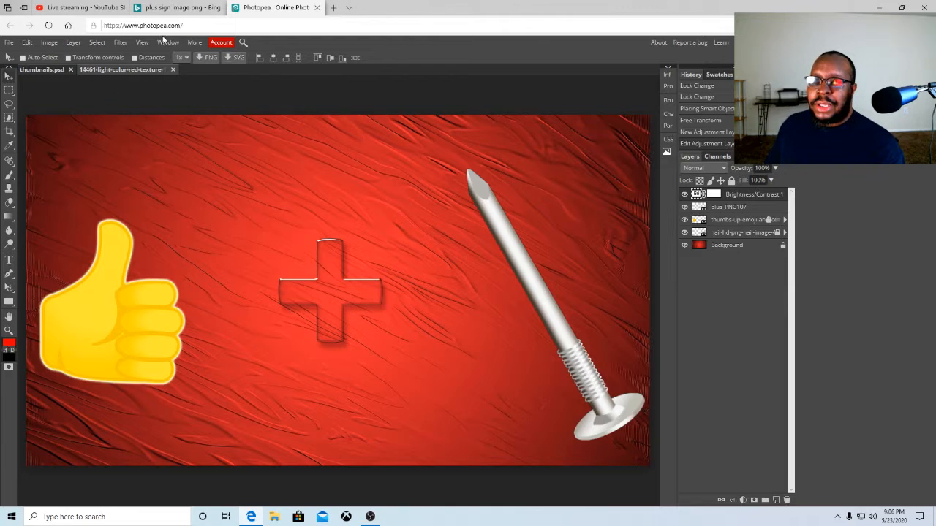
Return to the Bing plus sign image results and browse through them for another plus sign
click(187, 8)
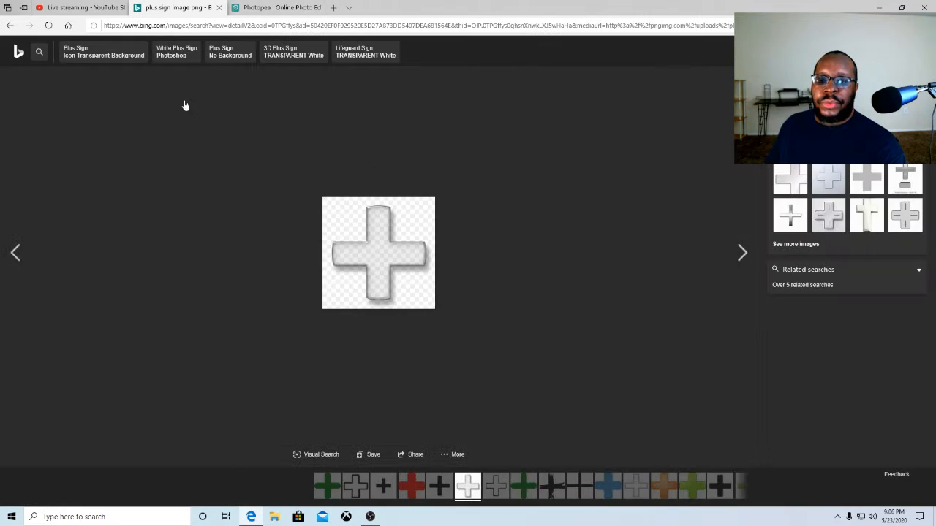
click(10, 25)
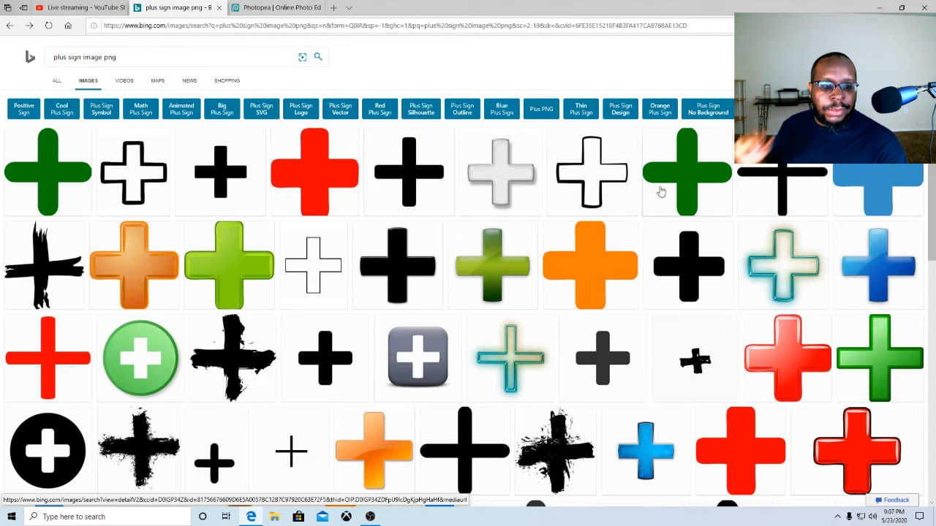
scroll(766, 236, down, 1)
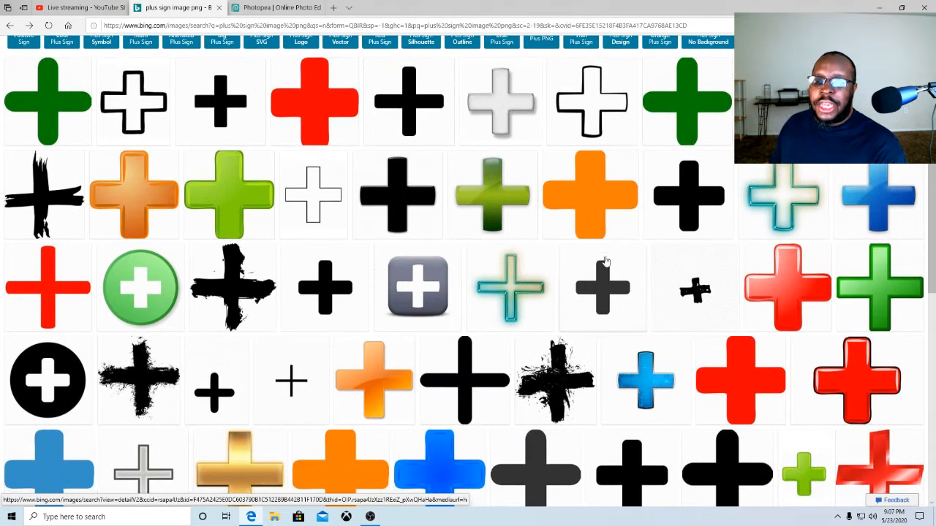
scroll(637, 261, down, 3)
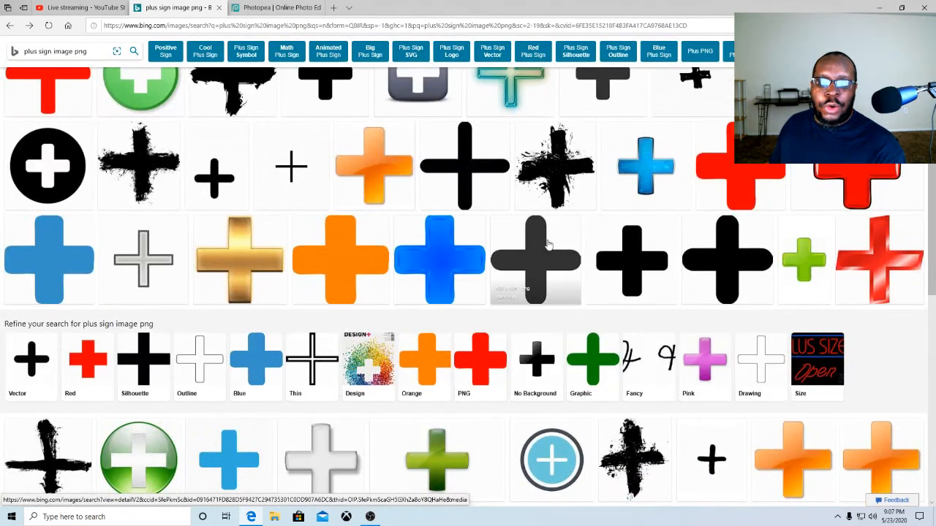
scroll(485, 246, down, 1)
scroll(384, 235, down, 3)
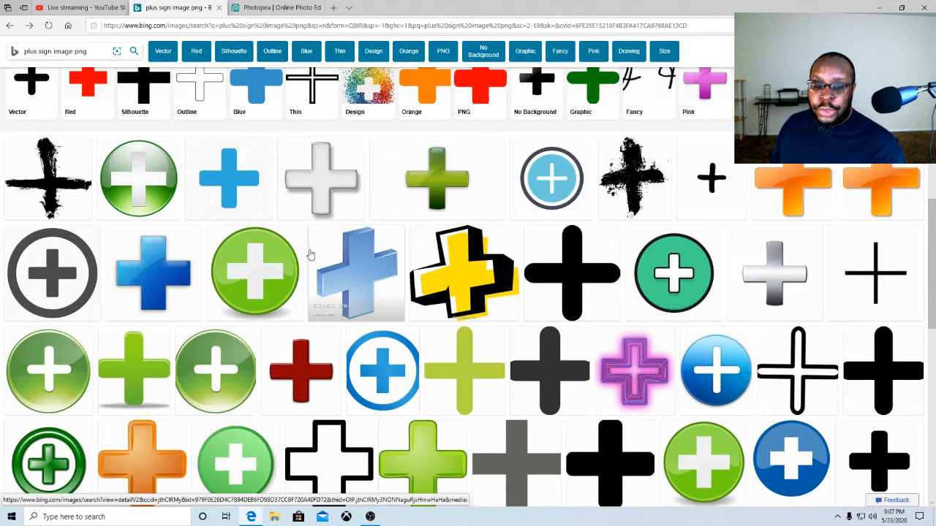
scroll(311, 255, down, 3)
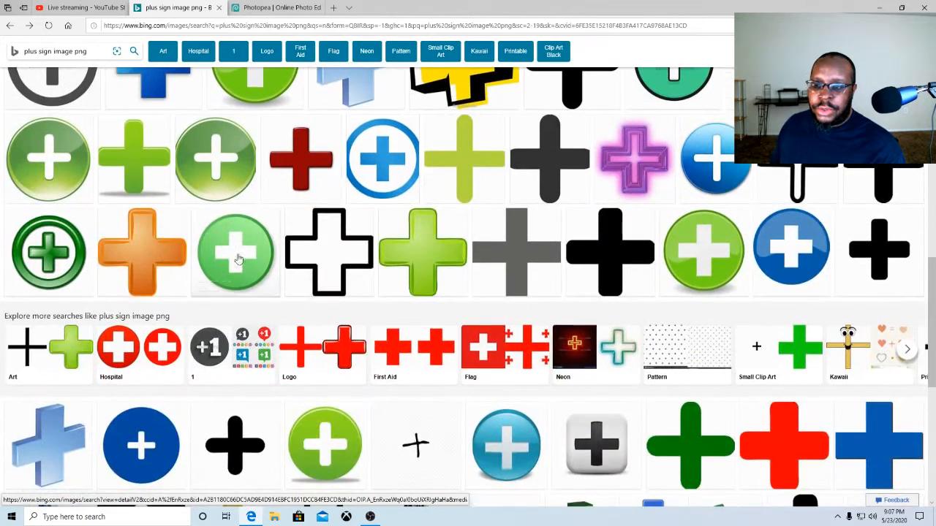
scroll(319, 268, down, 1)
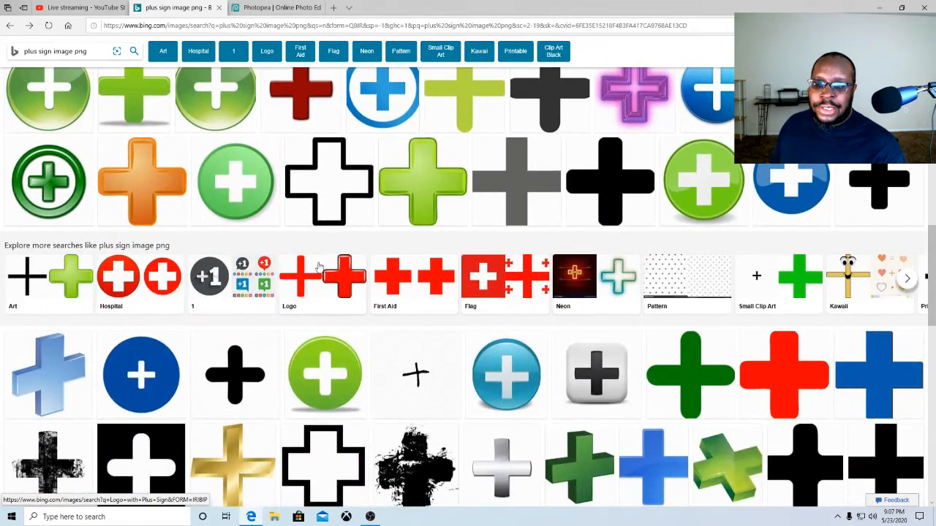
scroll(319, 267, down, 3)
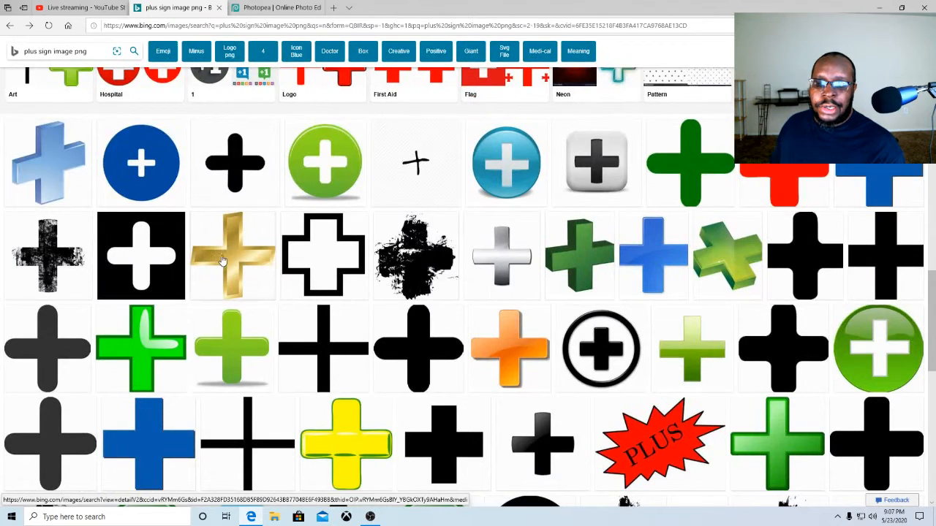
scroll(234, 261, down, 2)
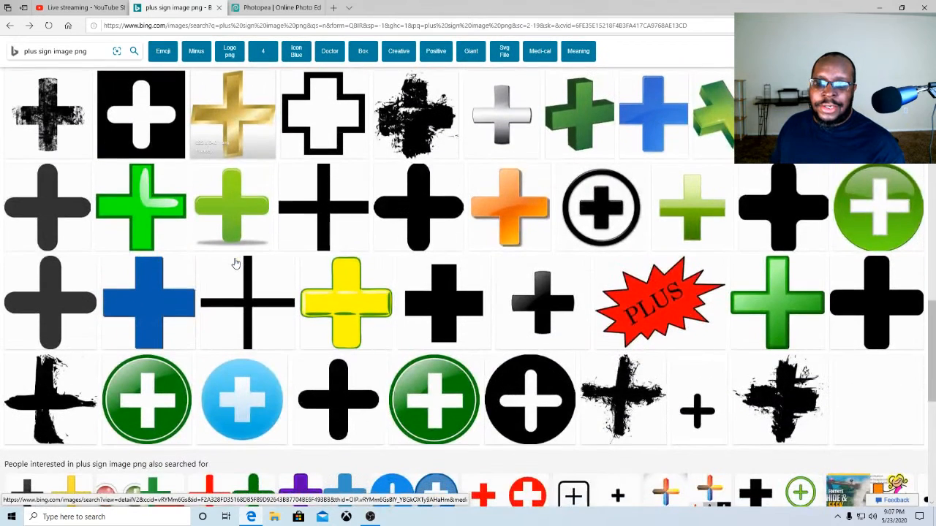
scroll(249, 257, up, 1)
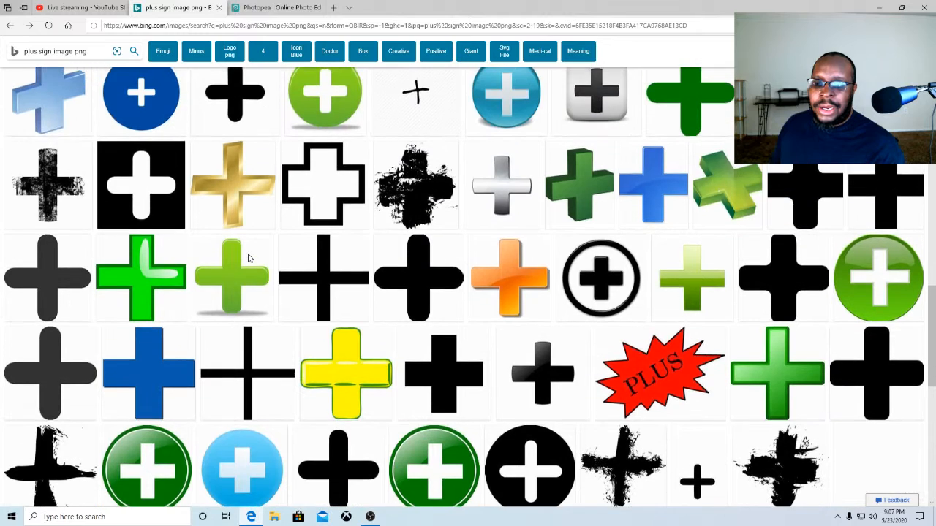
scroll(249, 257, down, 3)
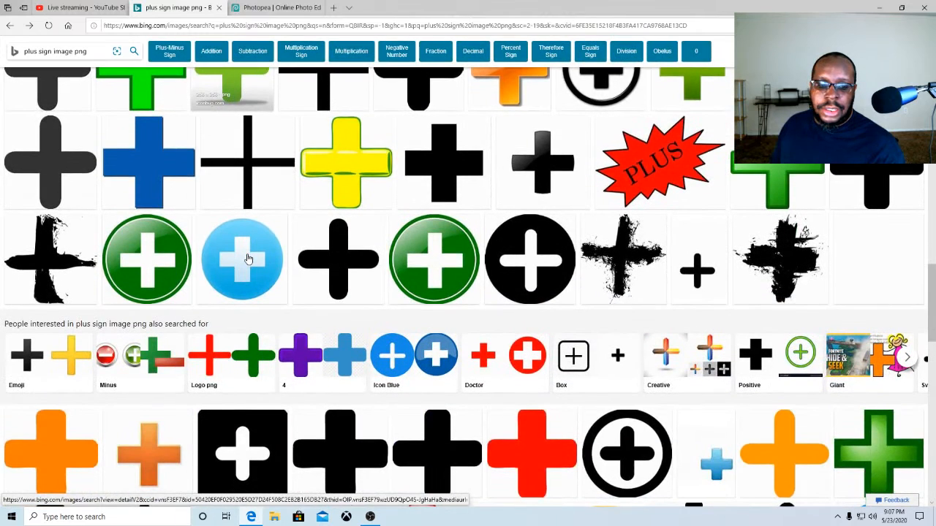
scroll(248, 259, down, 2)
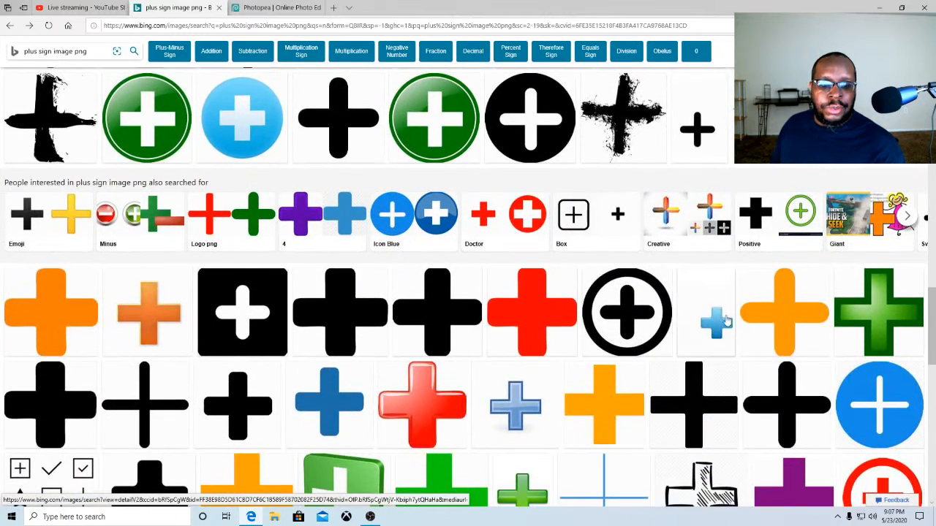
scroll(295, 287, up, 7)
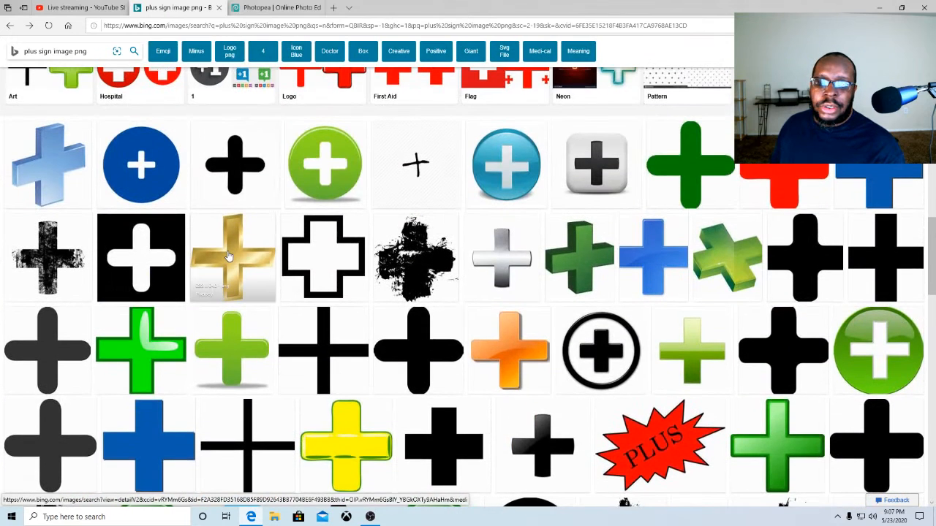
scroll(380, 273, down, 4)
scroll(590, 297, down, 4)
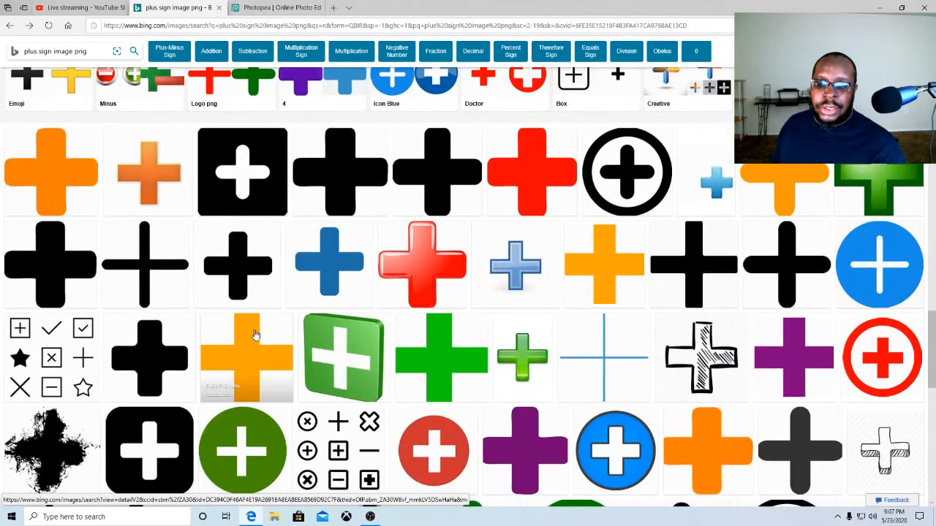
Try opening full-size orange plus sign images from the results and keep browsing the result list
click(242, 345)
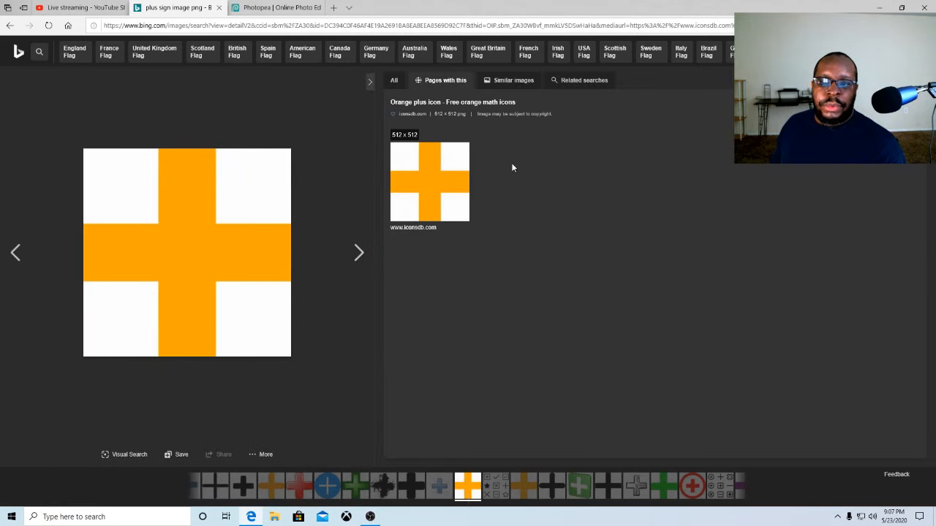
click(182, 208)
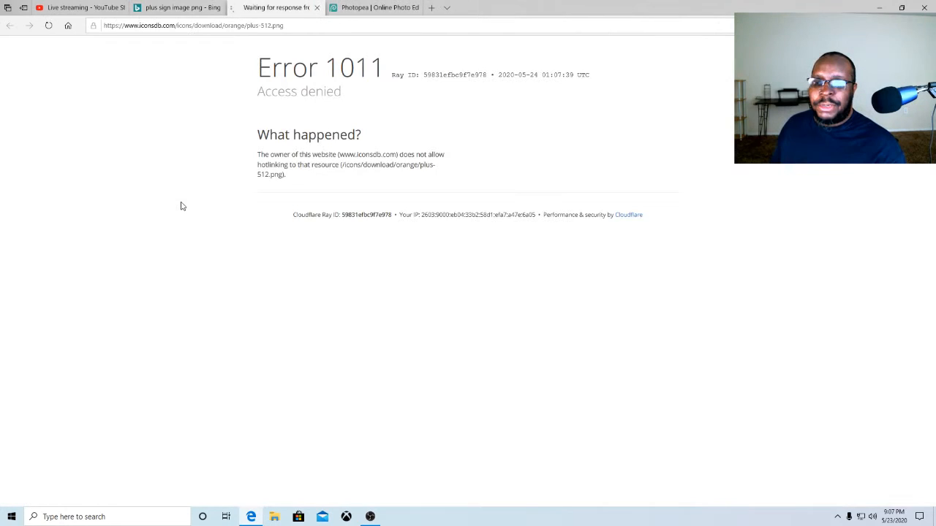
click(317, 8)
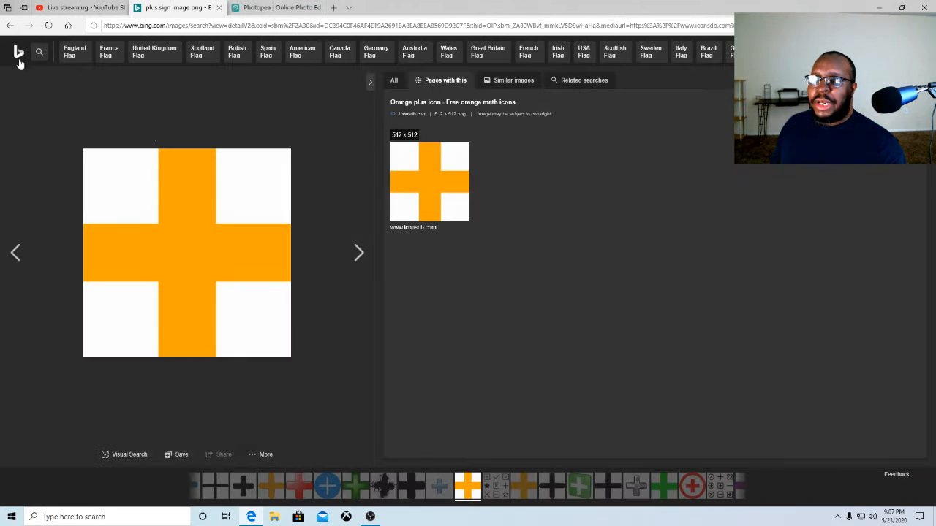
click(7, 28)
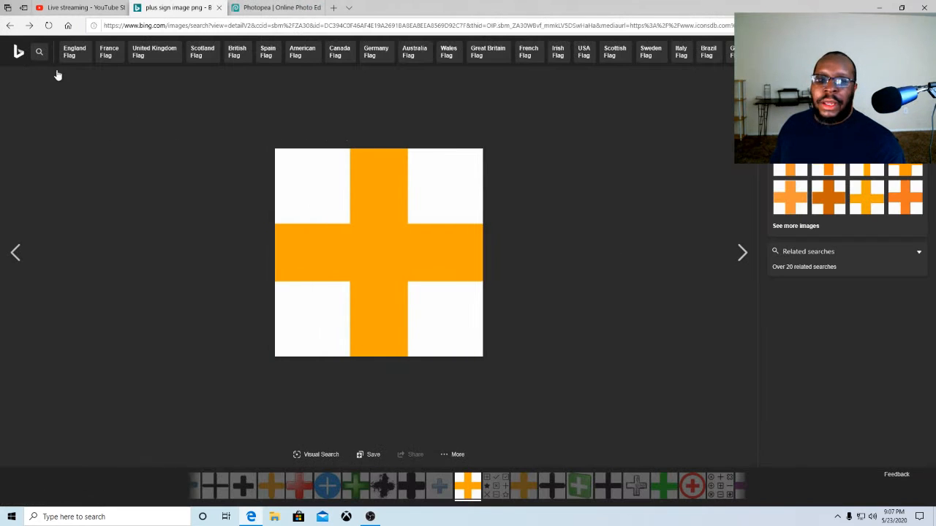
click(800, 201)
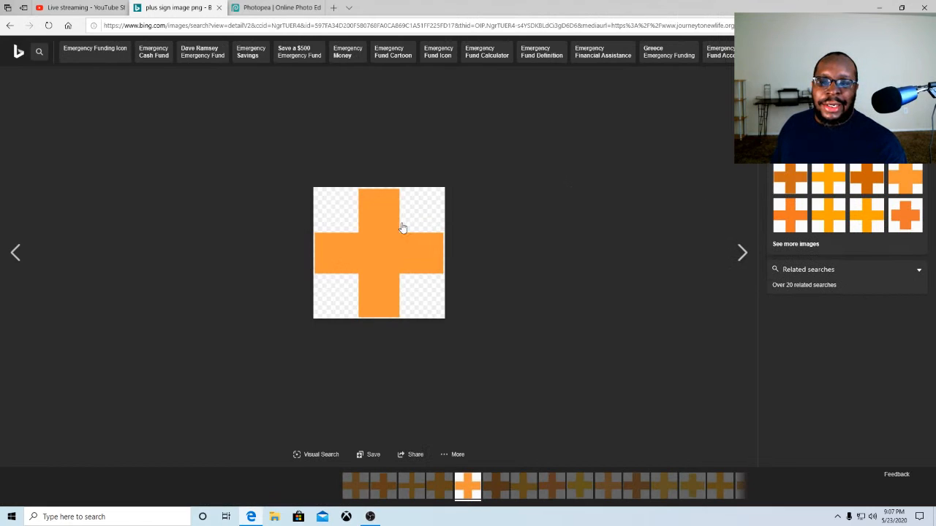
right_click(381, 225)
key(Escape)
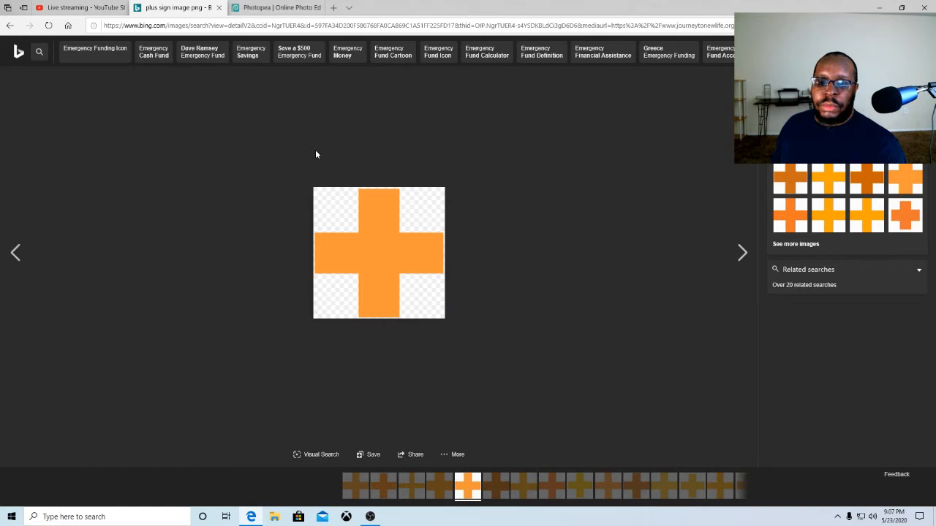
click(365, 236)
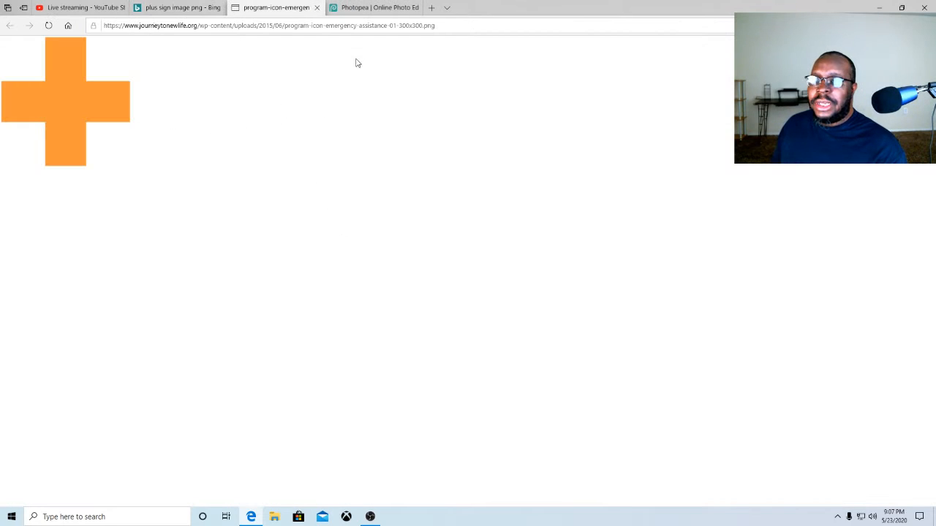
click(316, 7)
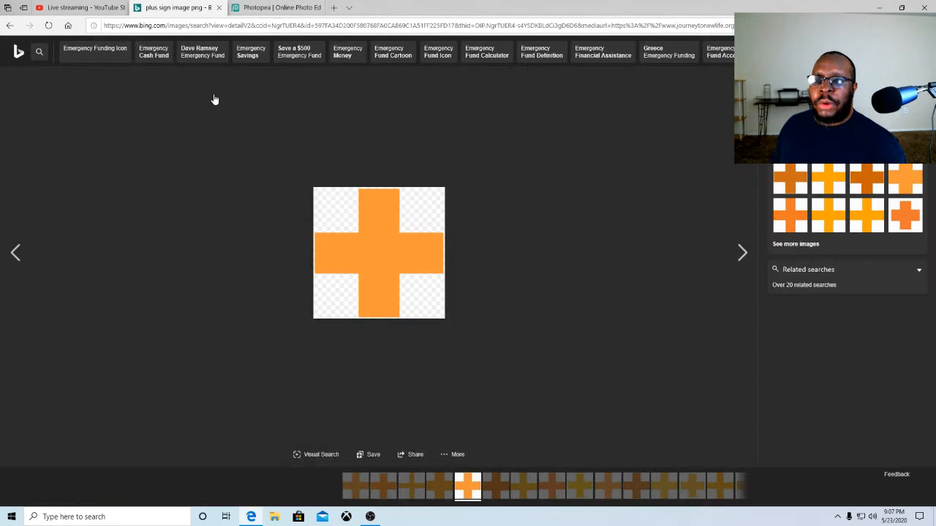
click(9, 27)
click(10, 26)
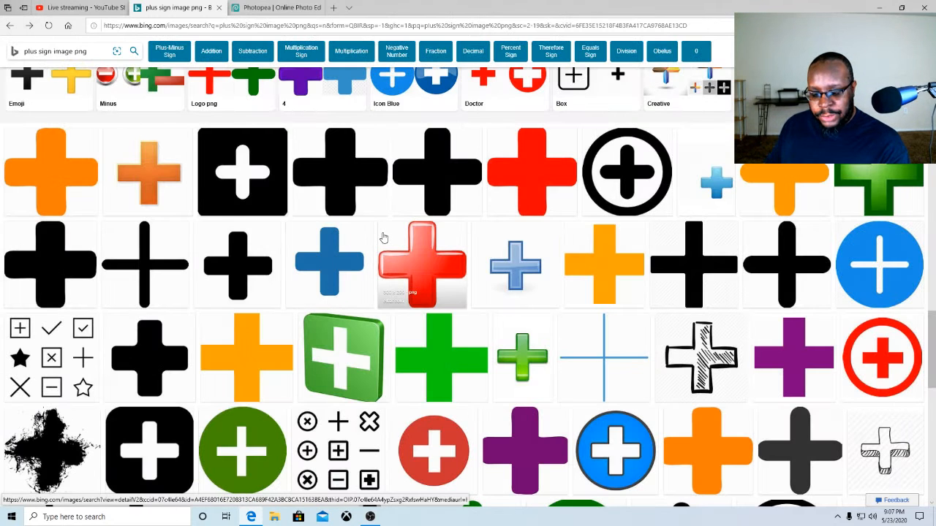
scroll(590, 310, down, 2)
scroll(590, 309, down, 3)
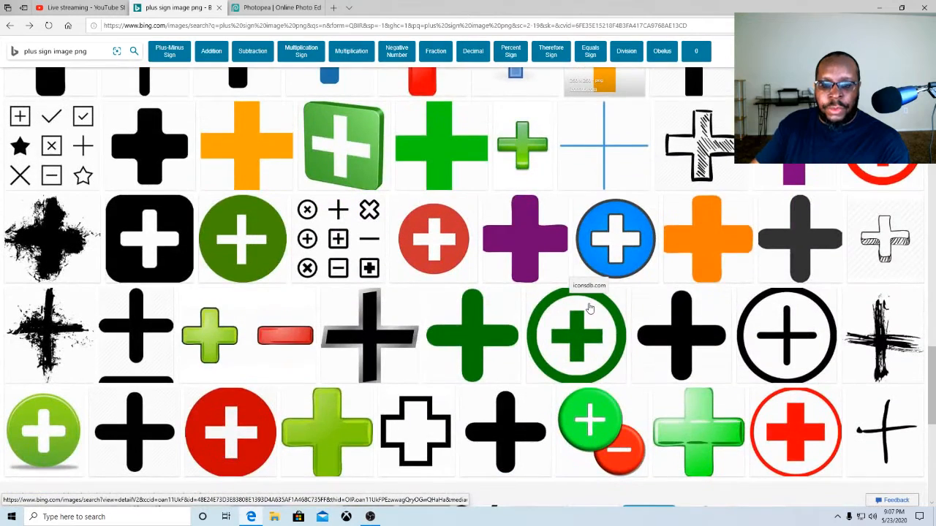
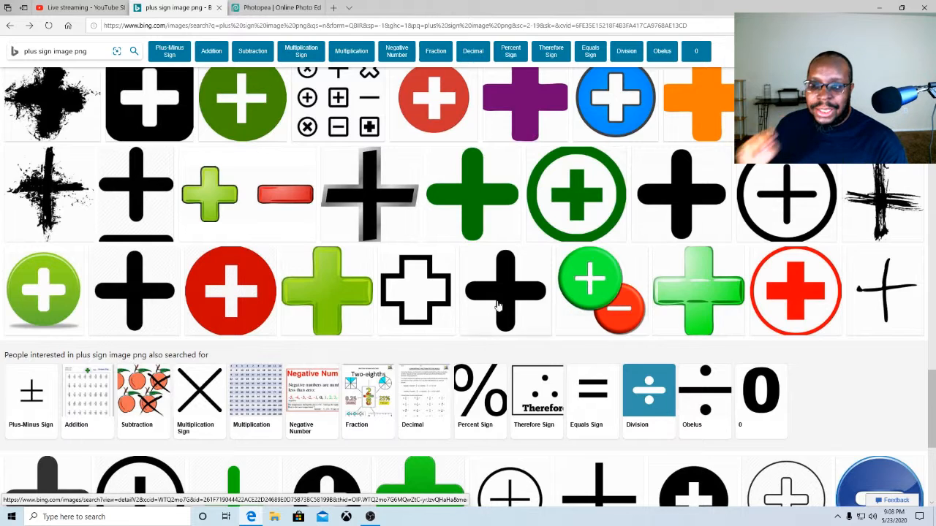
Save the black rounded plus sign image from the Bing results to the Pictures folder as aceXMbaEi
click(680, 201)
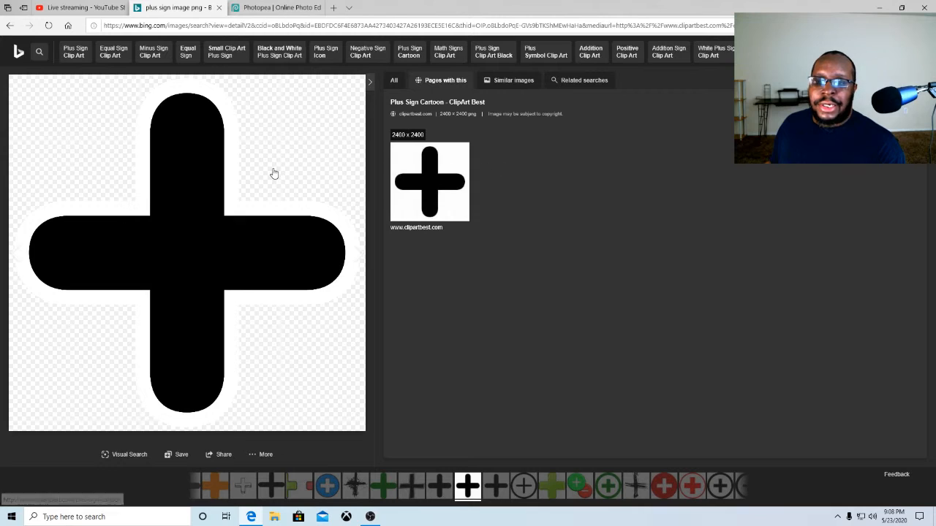
click(214, 205)
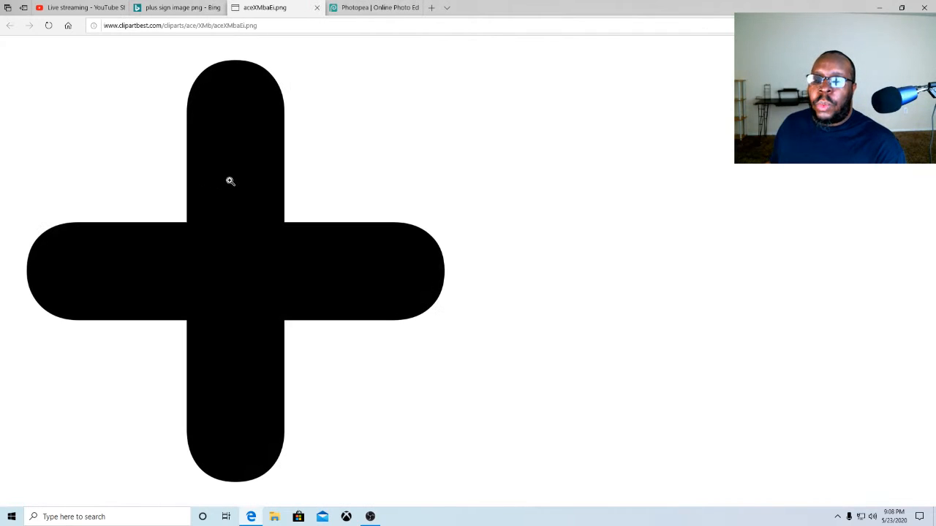
right_click(233, 185)
click(252, 208)
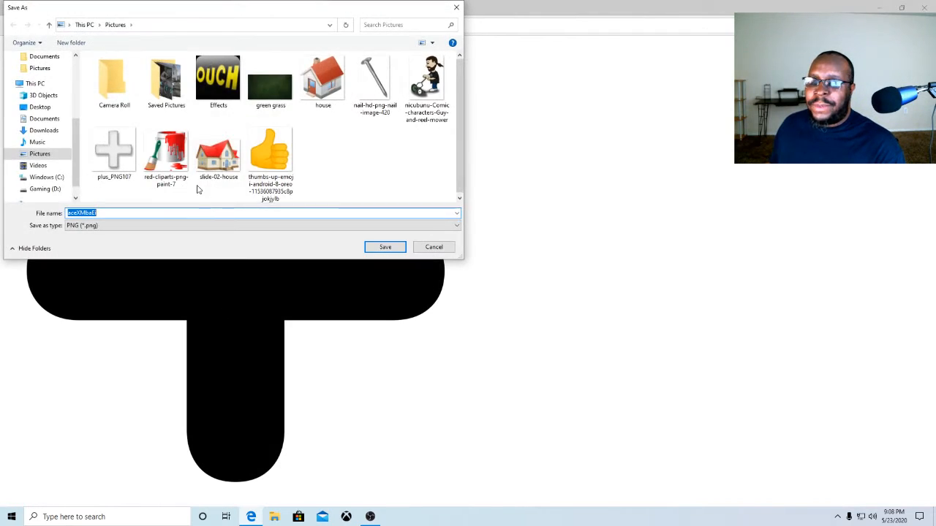
click(372, 245)
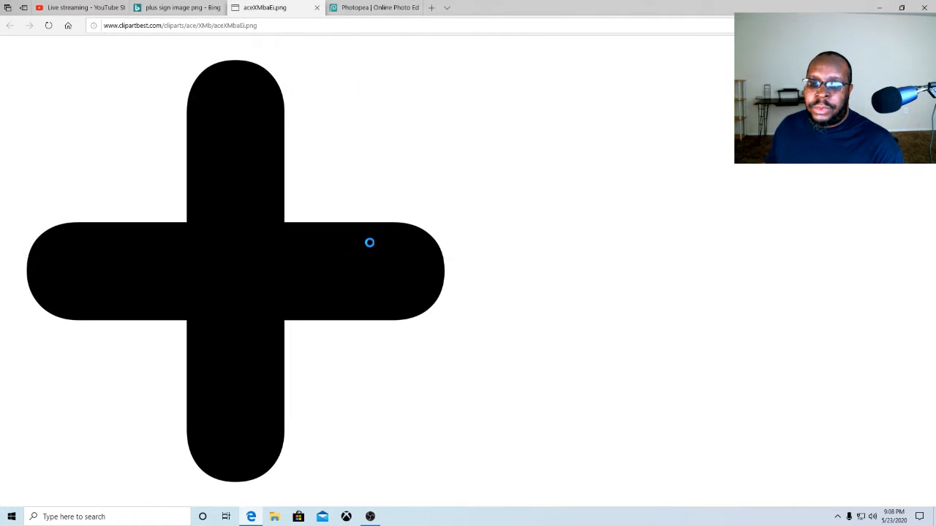
Return to Photopea and delete the plus_PNG107 layer from the thumbnail
click(316, 7)
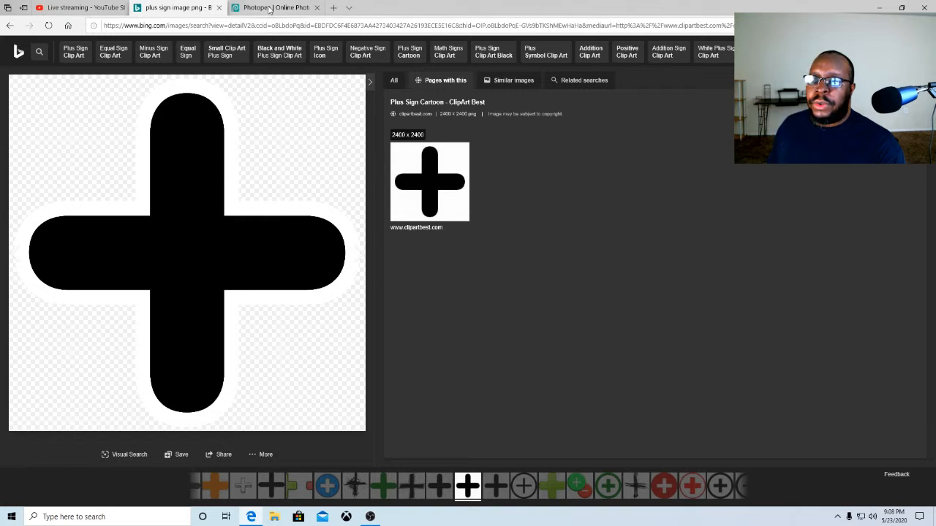
click(268, 8)
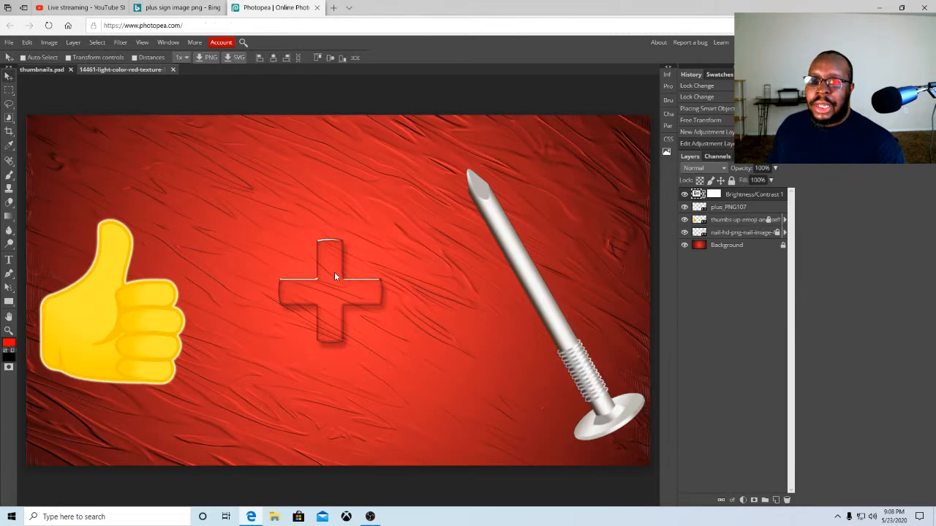
click(735, 208)
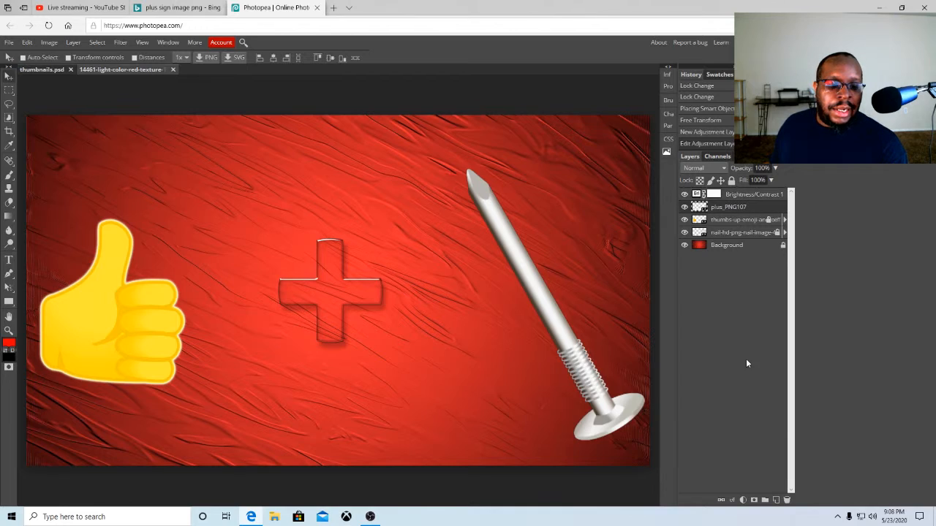
click(787, 500)
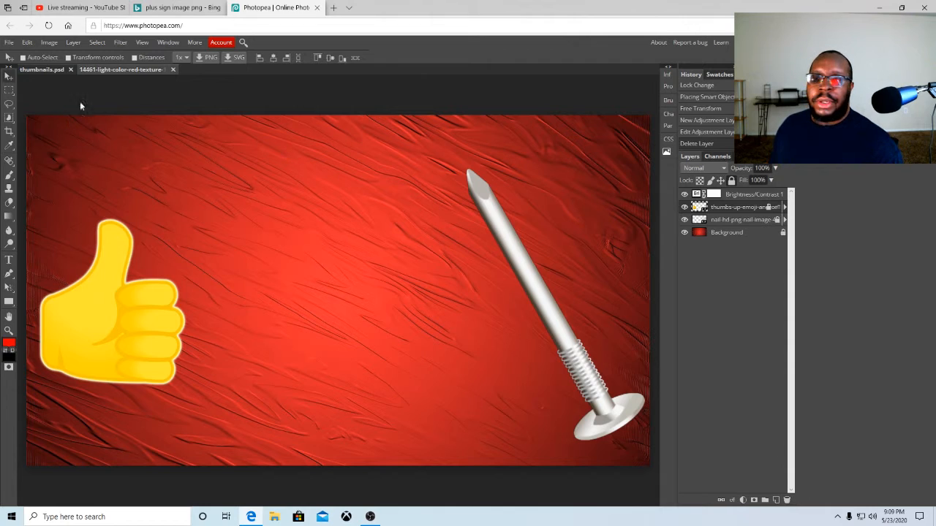
Open aceXMbaEi as a separate document and close it again
click(729, 194)
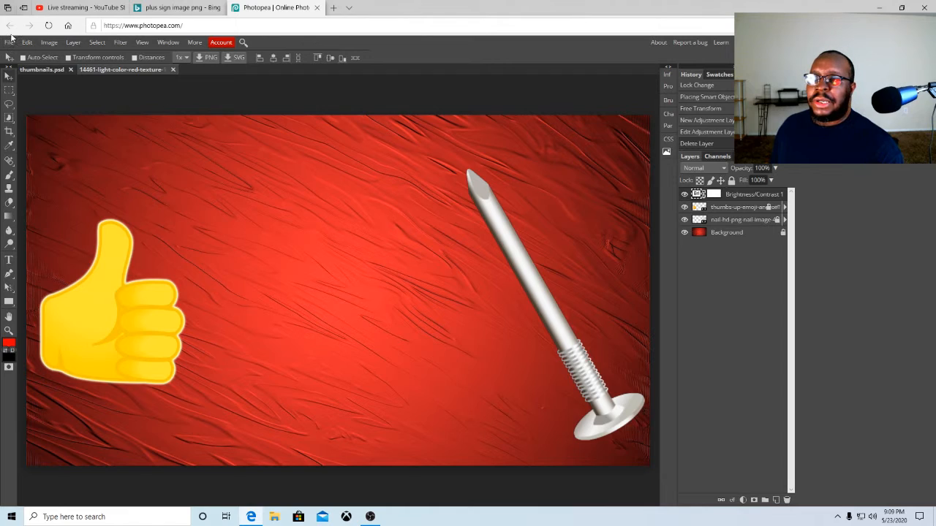
click(9, 42)
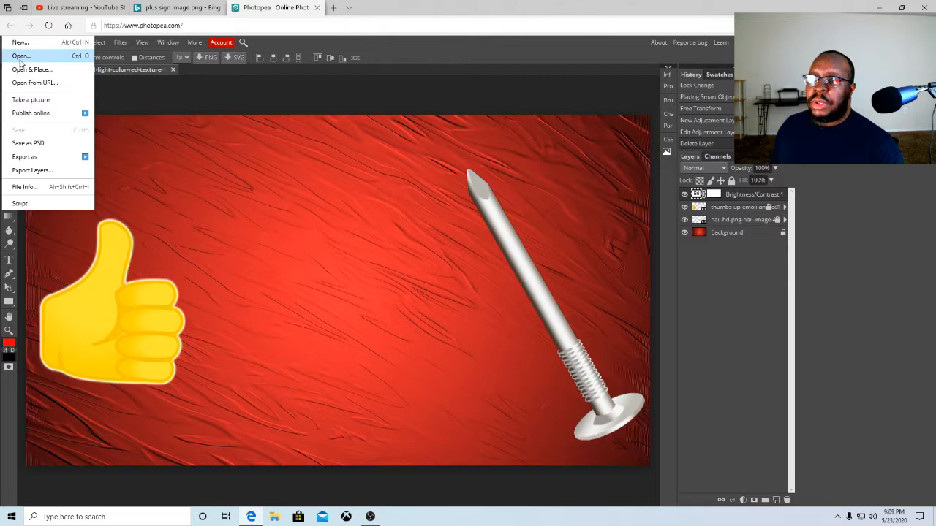
click(20, 58)
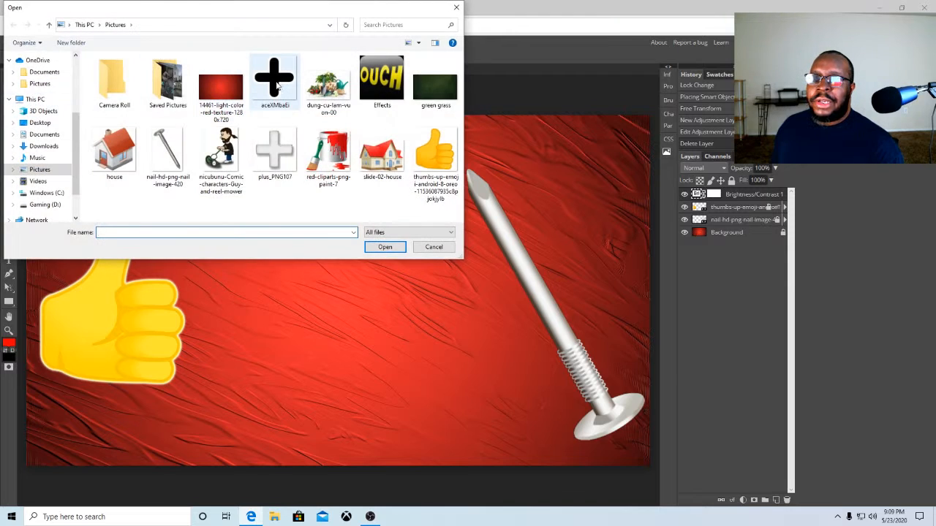
click(276, 85)
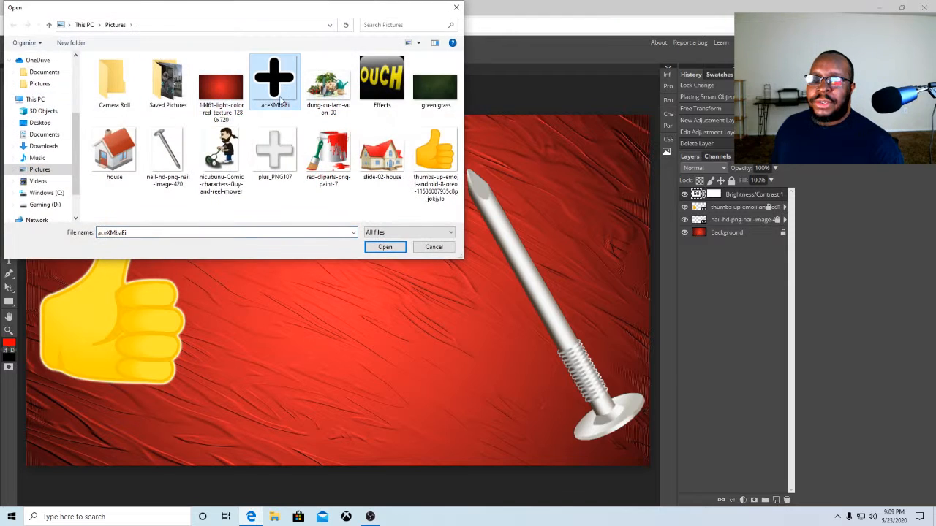
click(386, 247)
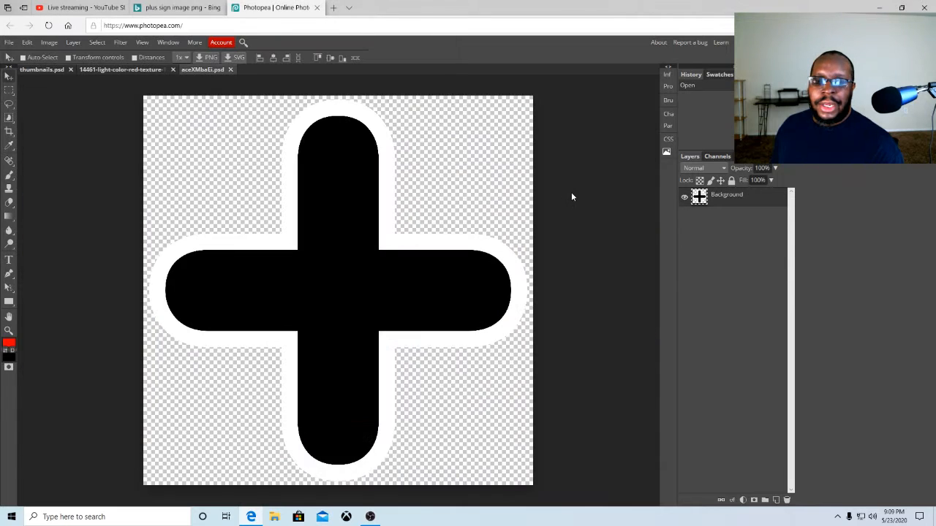
click(231, 70)
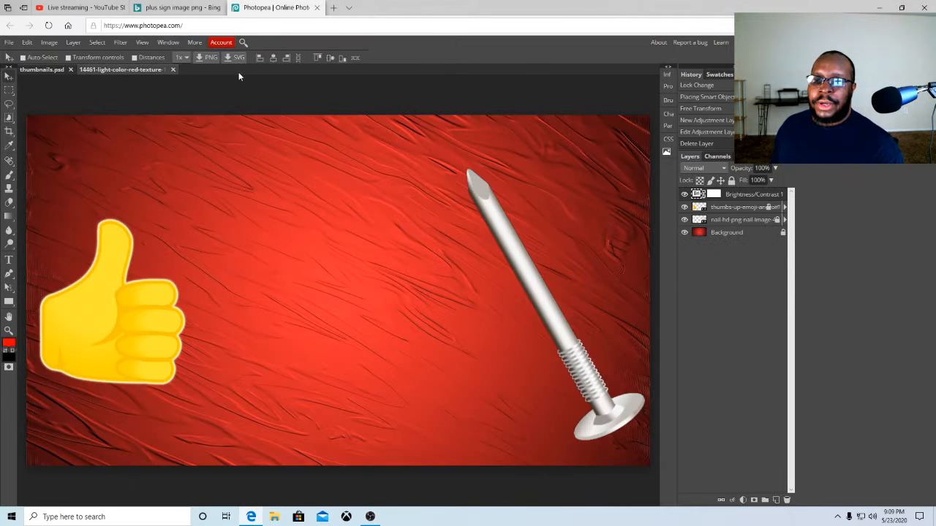
Toggle the locks on the nail and Background layers
click(776, 219)
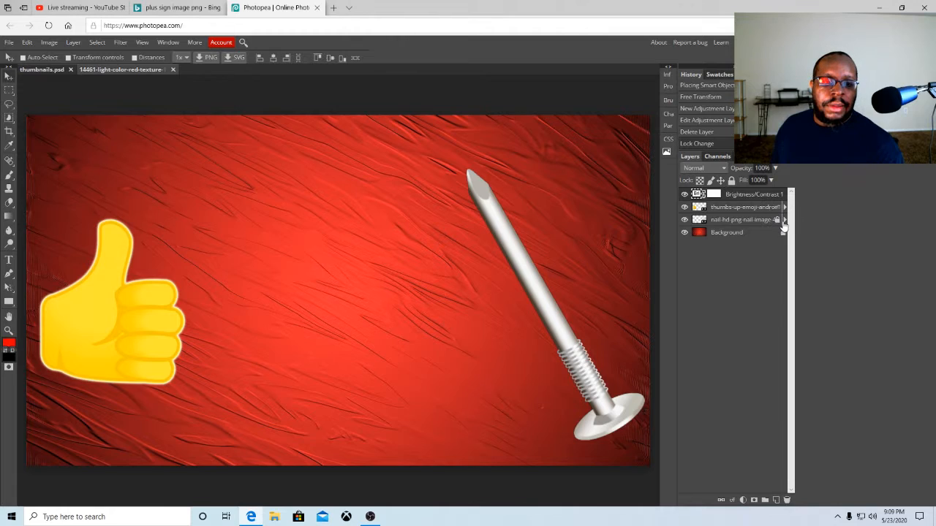
click(777, 220)
click(783, 233)
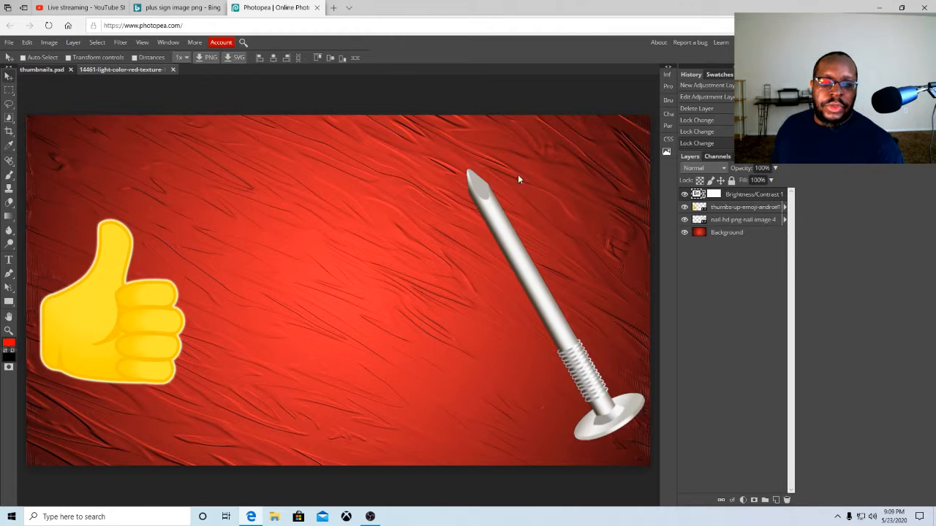
Open aceXMbaEi again as a separate document and close its tab
click(9, 42)
click(21, 55)
click(256, 87)
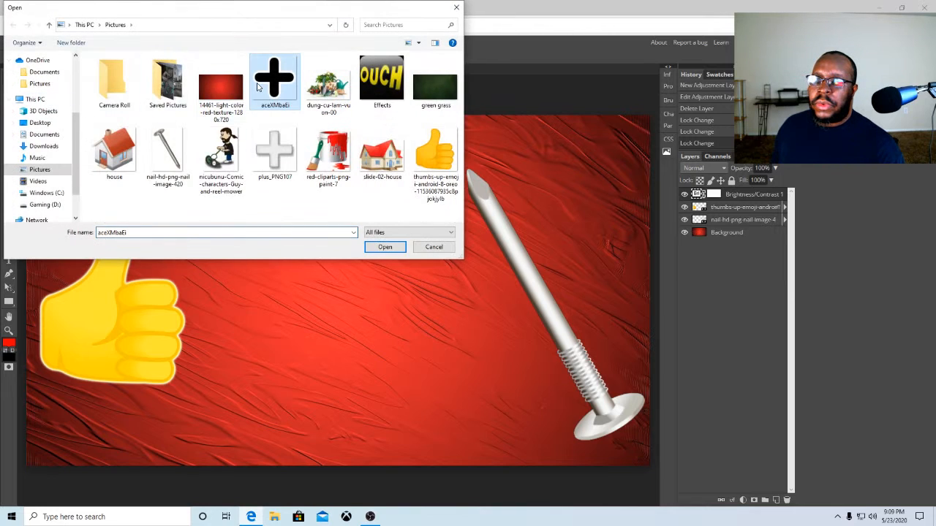
click(375, 247)
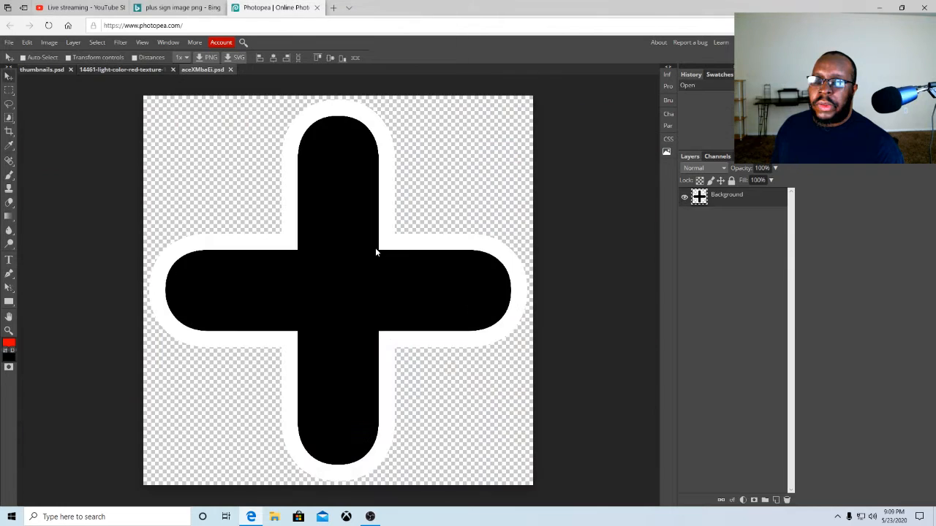
click(230, 70)
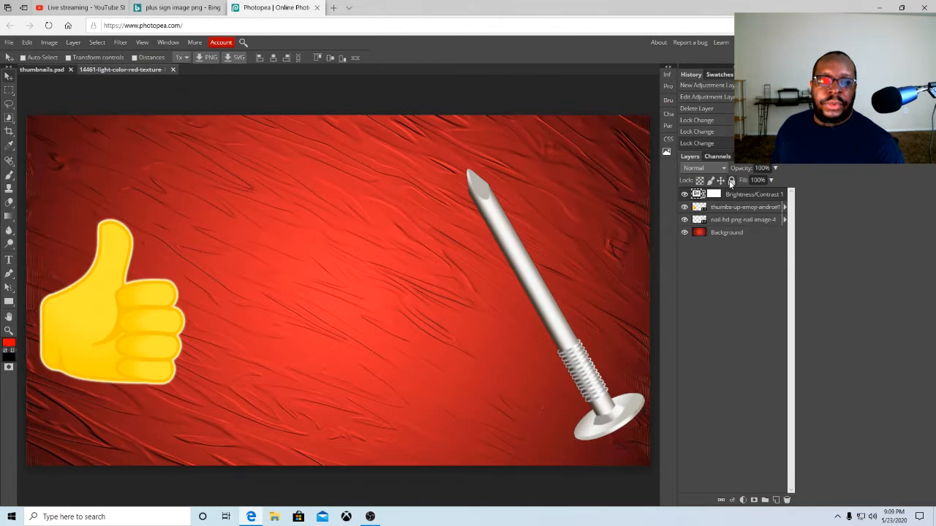
Toggle the locks on the thumbs-up, nail, Background and Brightness/Contrast layers
click(775, 211)
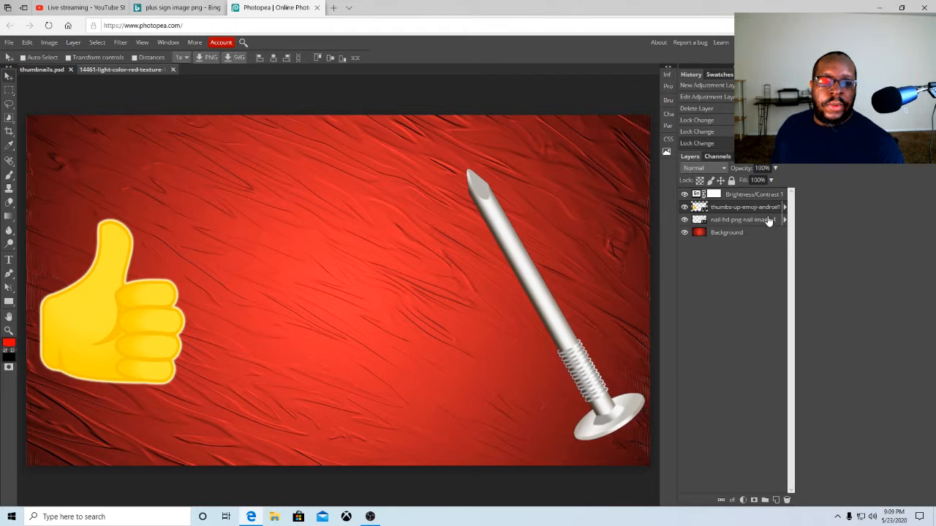
click(768, 221)
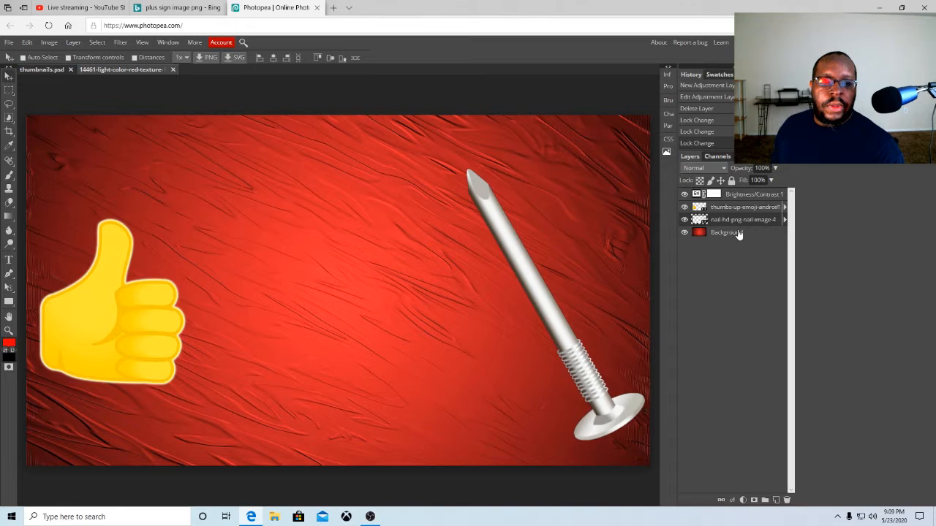
click(739, 234)
click(731, 182)
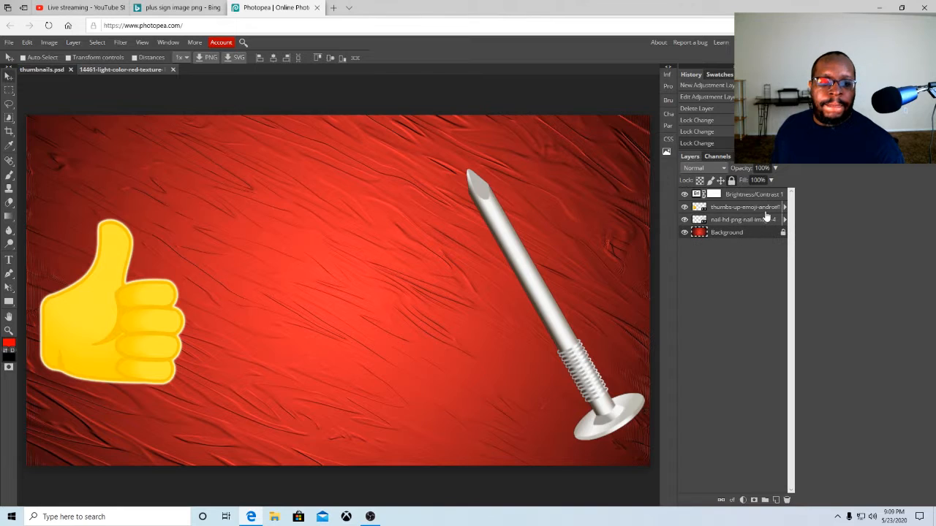
click(763, 220)
click(732, 180)
click(774, 209)
click(732, 181)
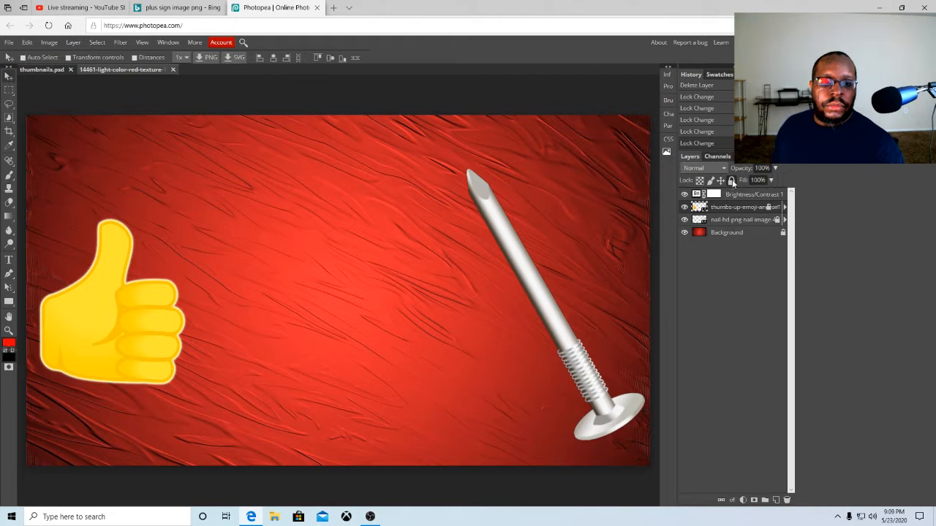
click(721, 196)
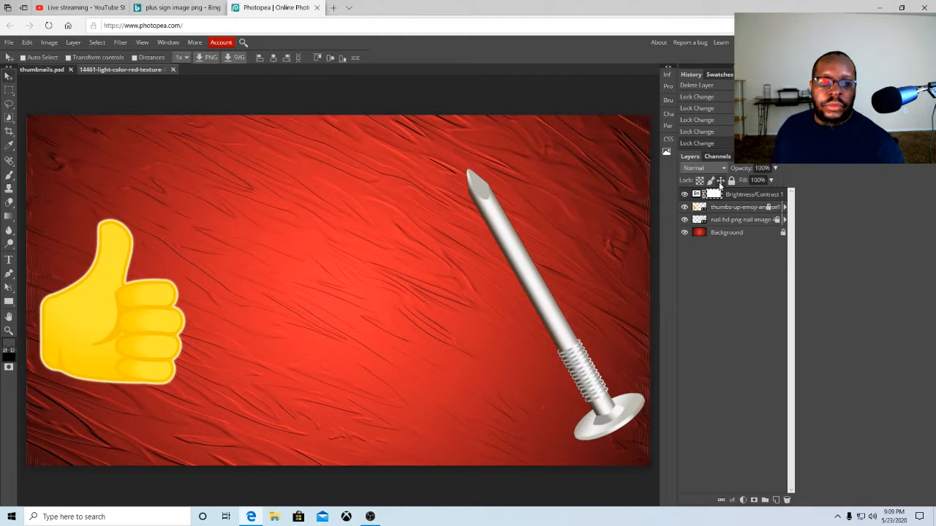
click(732, 181)
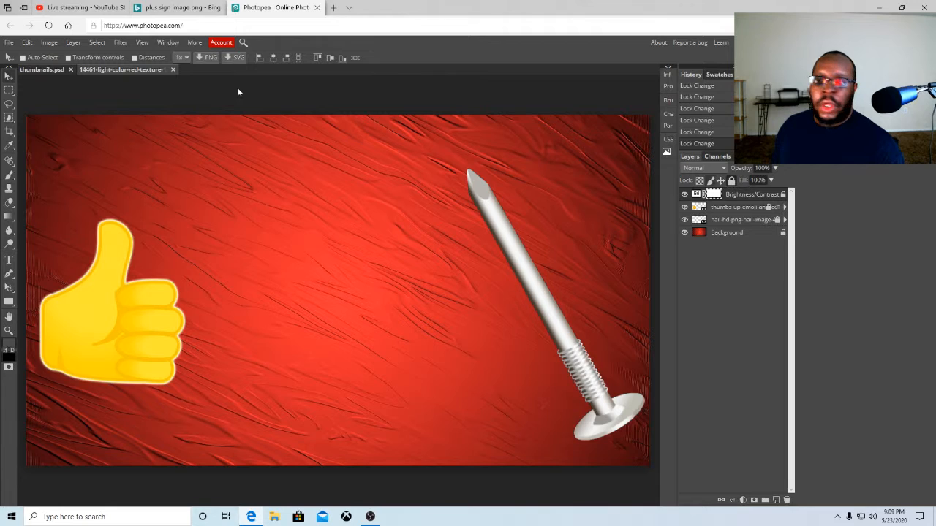
Open aceXMbaEi once more as its own document and close it
click(11, 46)
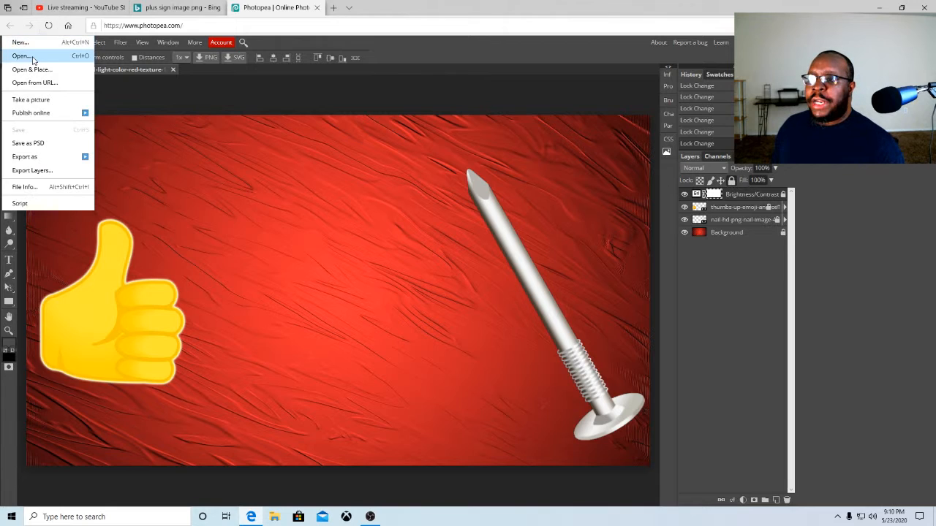
click(32, 59)
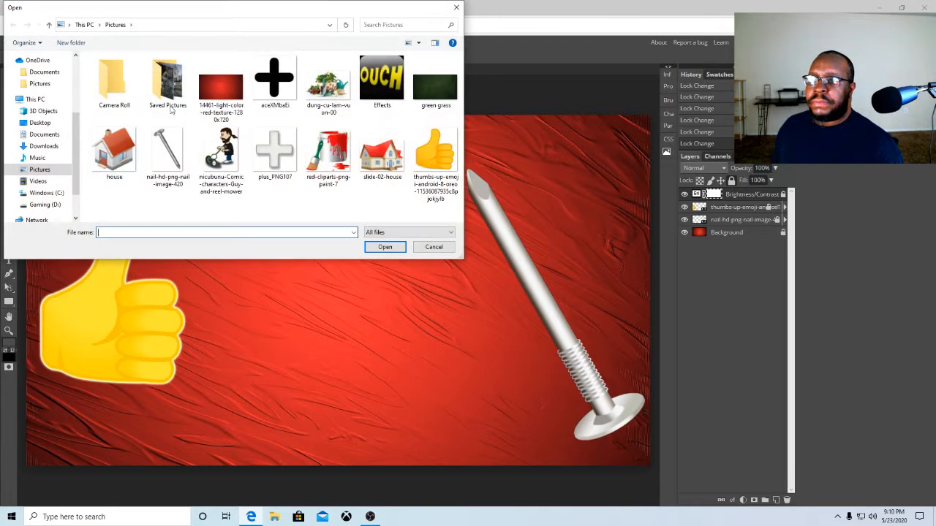
click(274, 80)
click(384, 247)
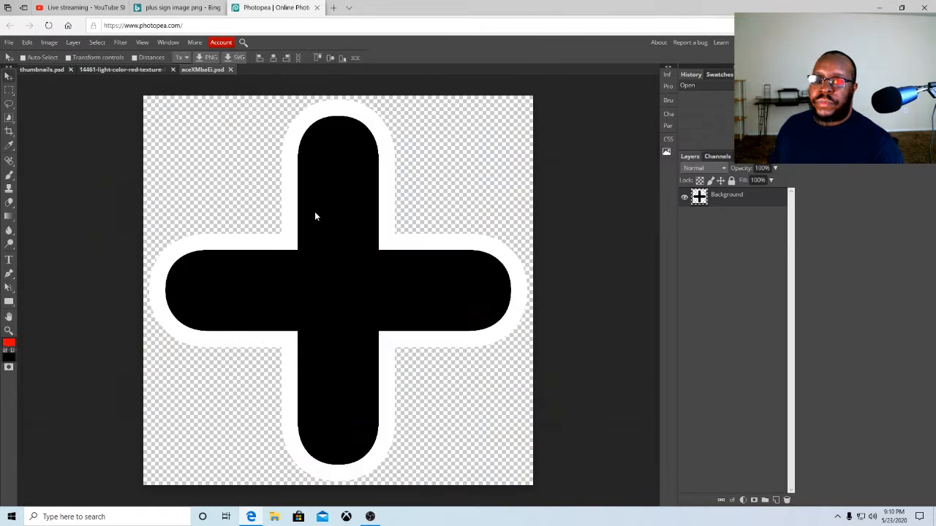
click(232, 70)
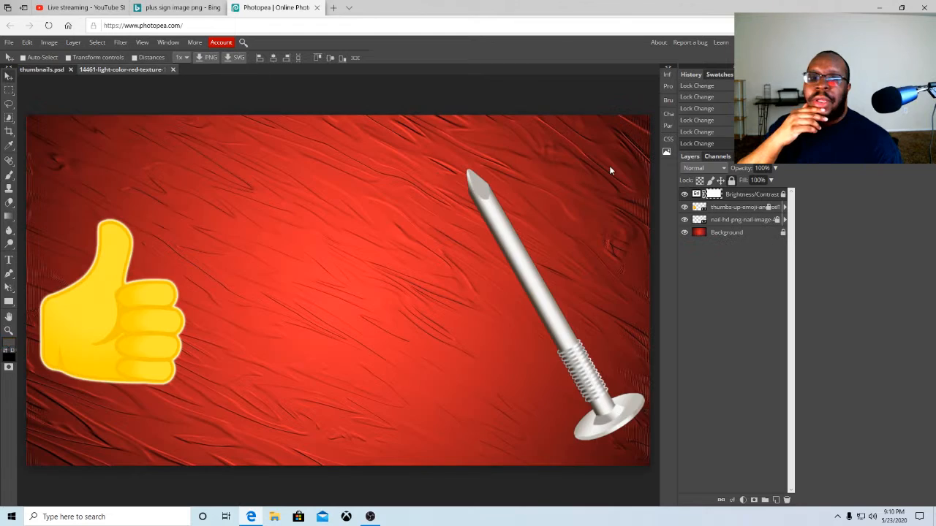
Remove the locks from the thumbs-up, nail and Background layers
click(769, 207)
click(777, 221)
click(783, 233)
Place the aceXMbaEi plus sign image into the thumbnail with Open & Place
click(10, 44)
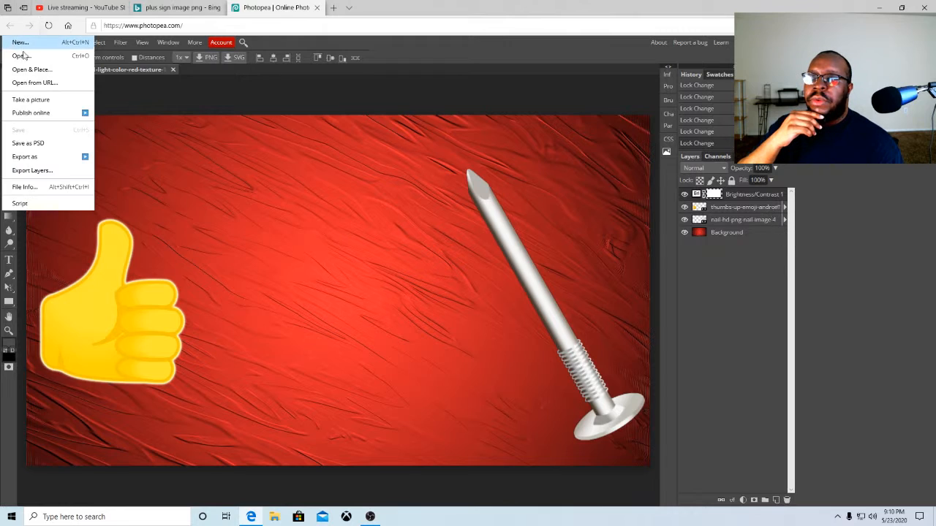
click(40, 69)
click(271, 85)
click(385, 248)
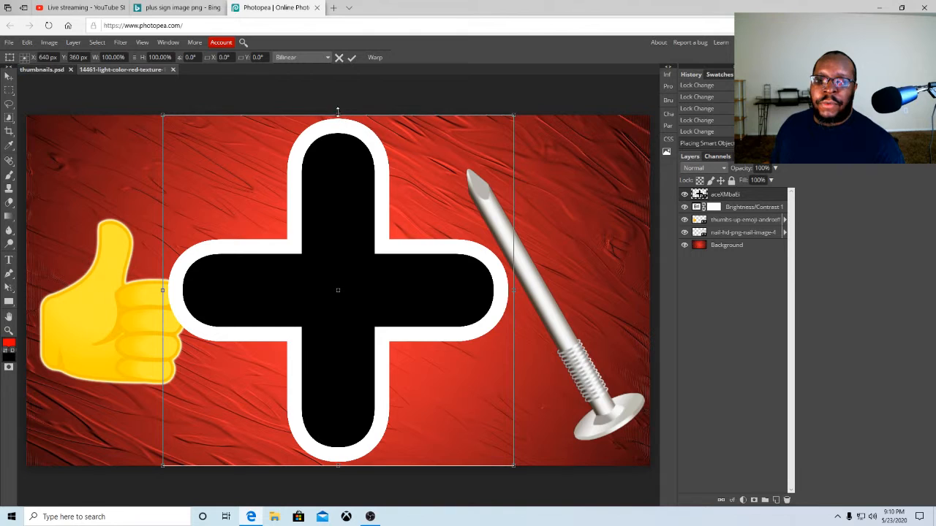
Scale the placed plus sign to about 47% width and 43% height, centre it between the thumbs-up and nail, and confirm
drag(337, 113, 338, 169)
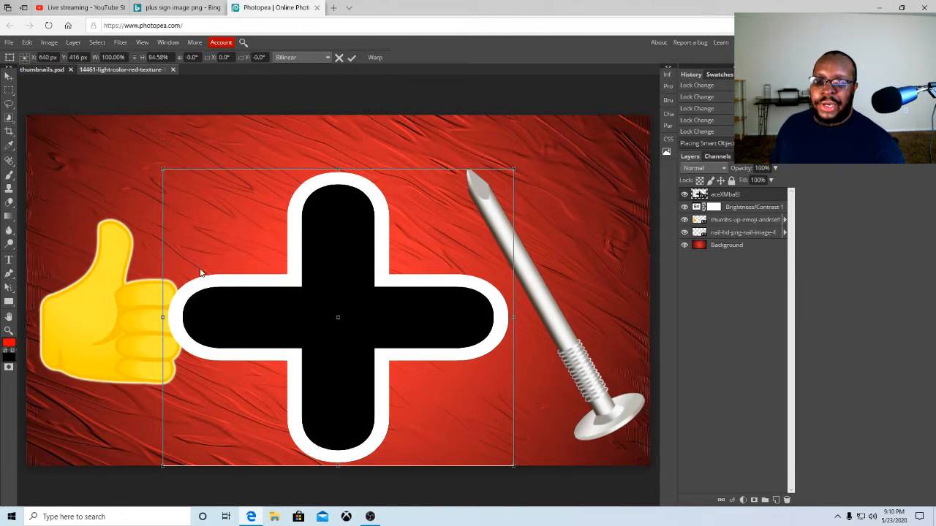
drag(161, 315, 234, 317)
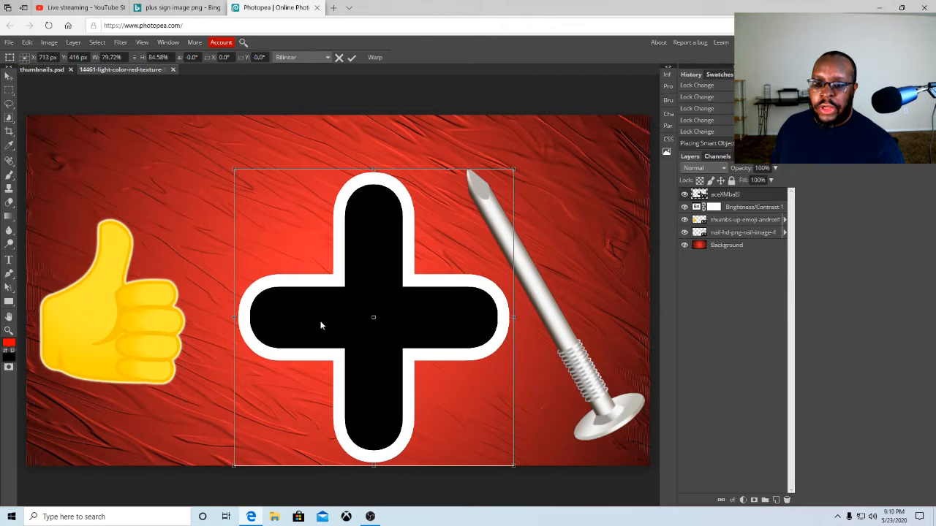
drag(386, 309, 364, 309)
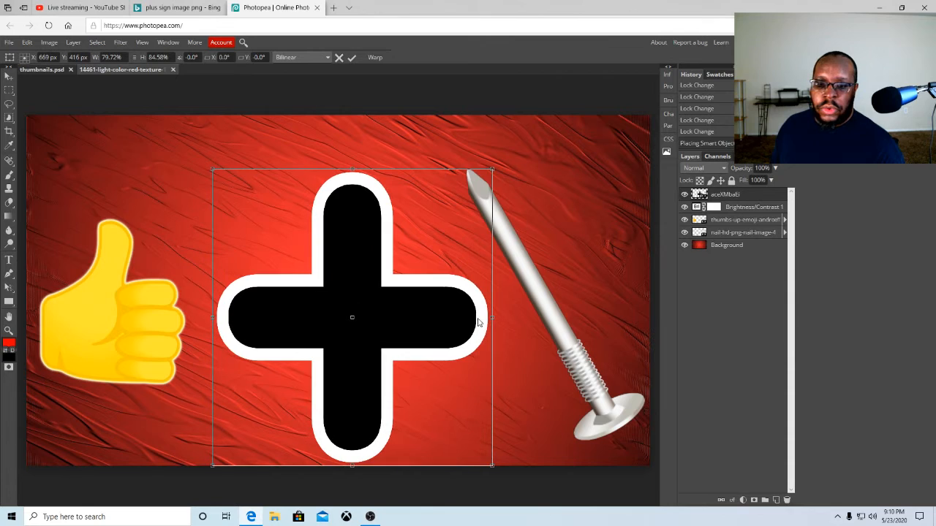
drag(493, 318, 458, 317)
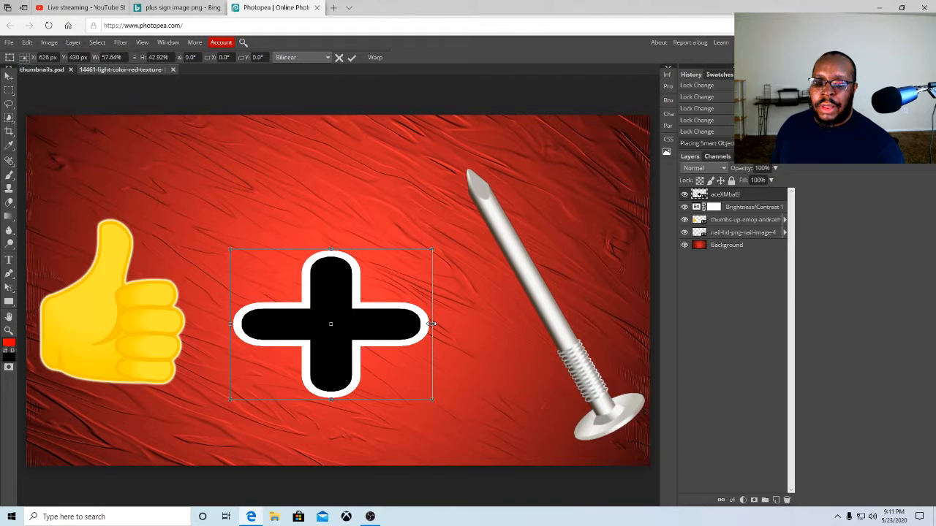
drag(432, 323, 418, 324)
drag(230, 324, 251, 322)
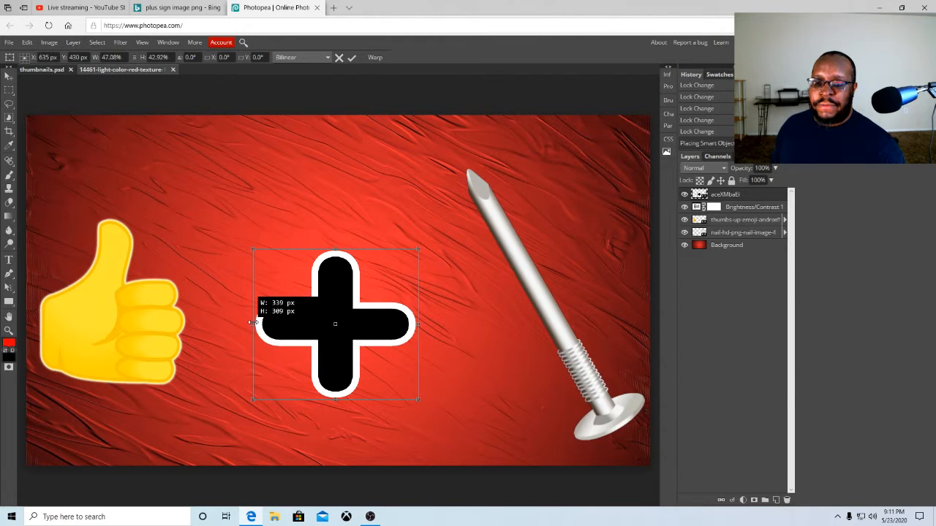
drag(337, 326, 326, 312)
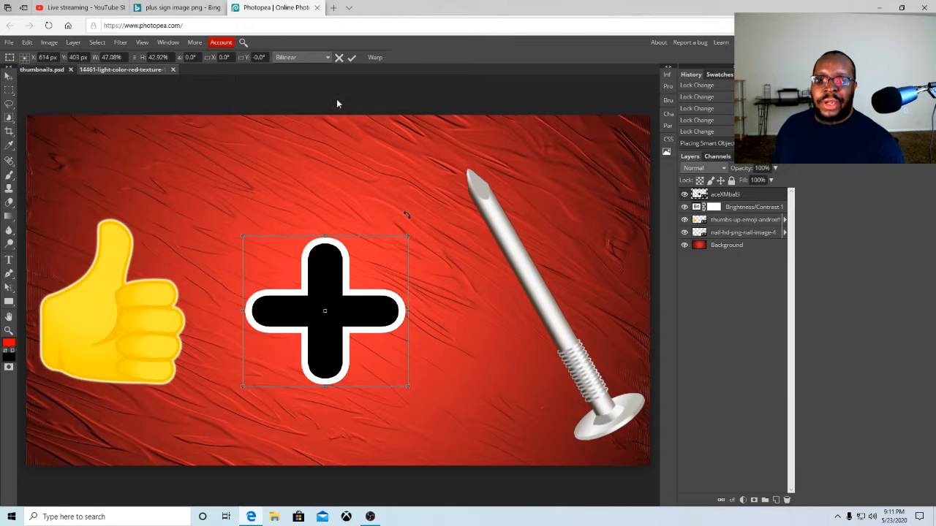
click(352, 59)
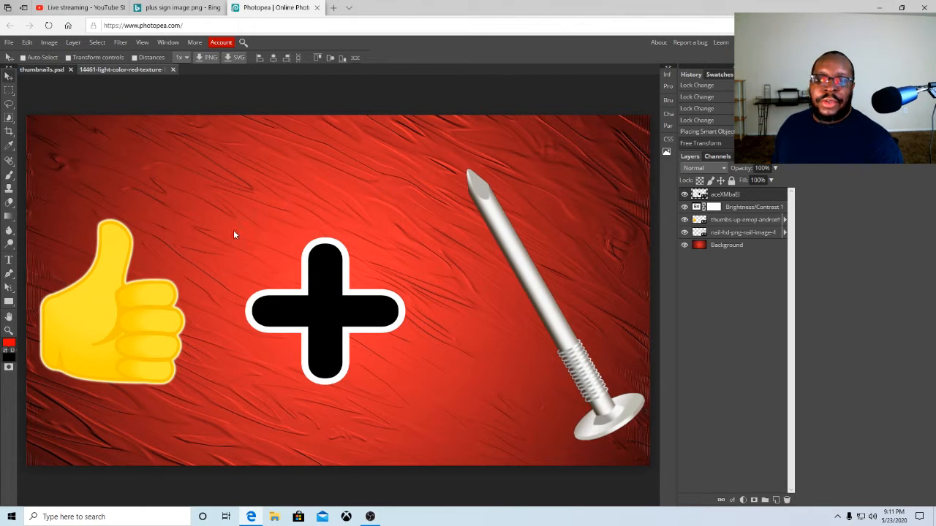
Pick the Type tool with a 64 px size and the Dhurjati font
click(8, 262)
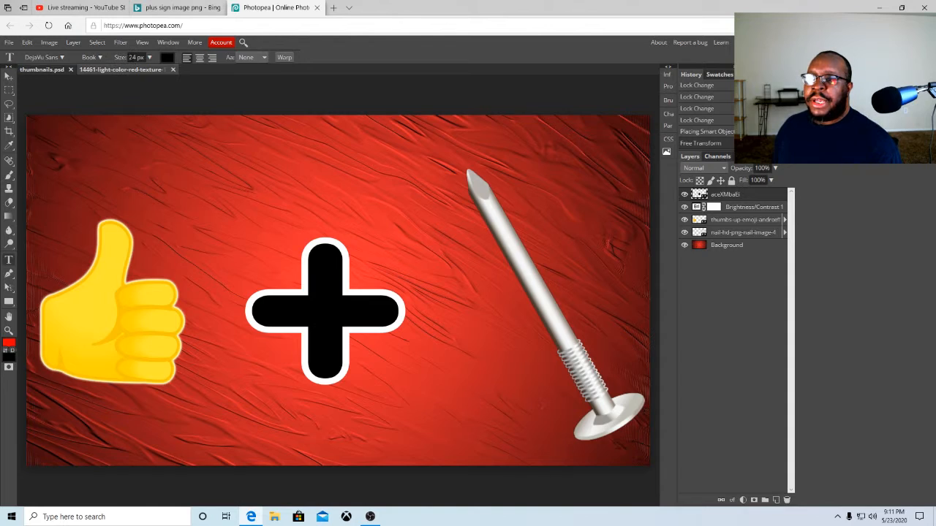
key(BackSpace)
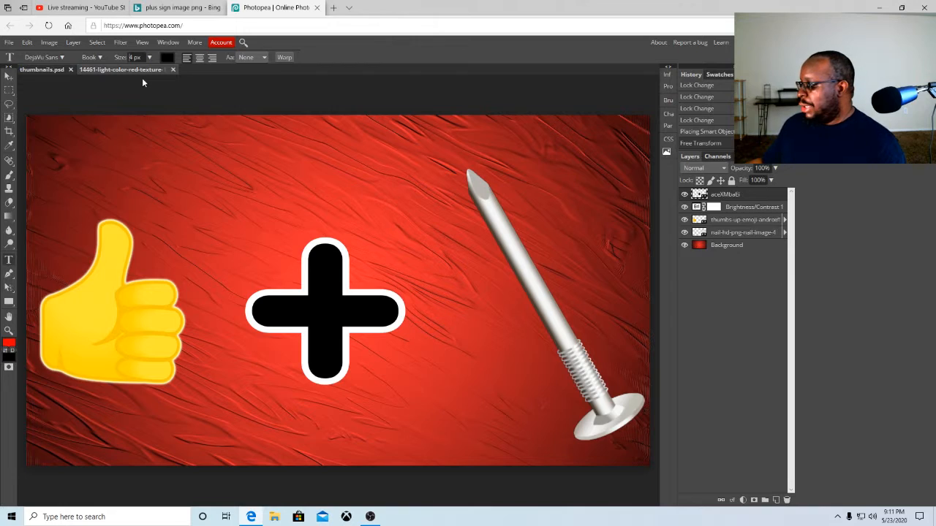
text(6)
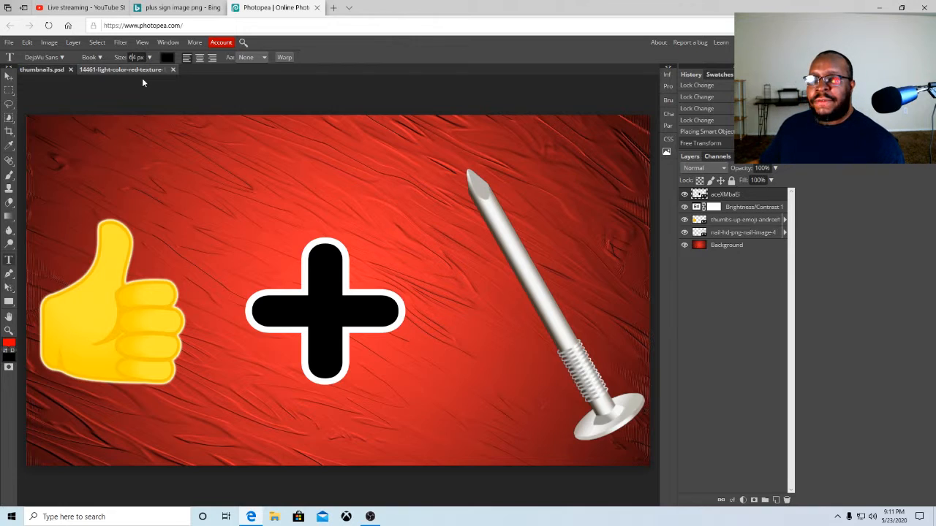
click(60, 57)
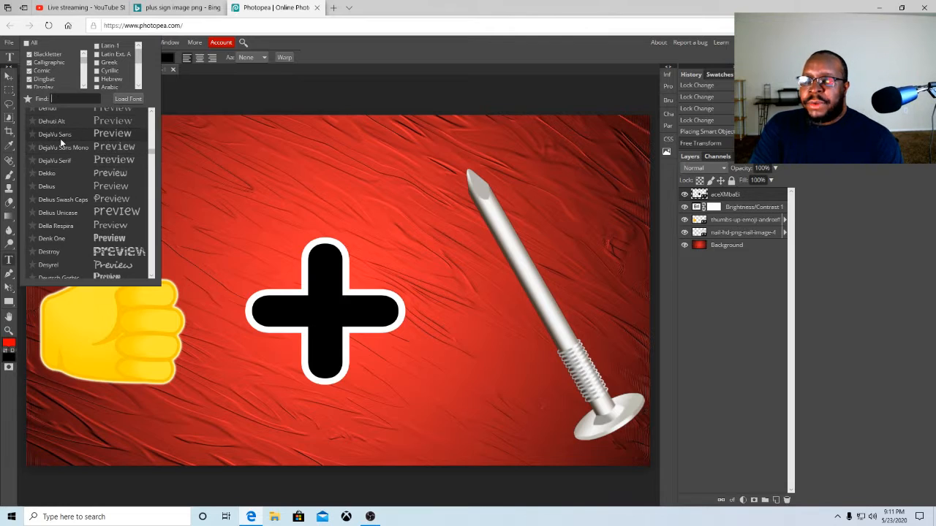
scroll(107, 179, down, 2)
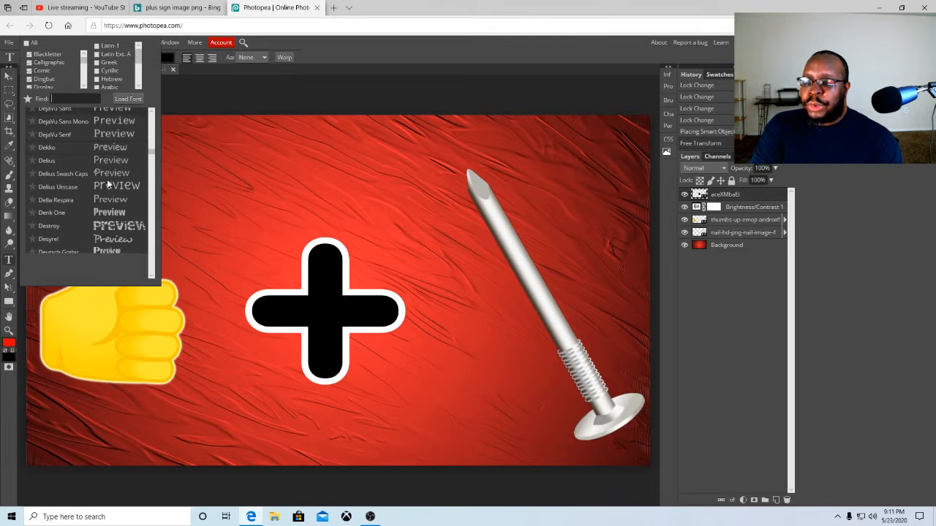
scroll(90, 187, down, 2)
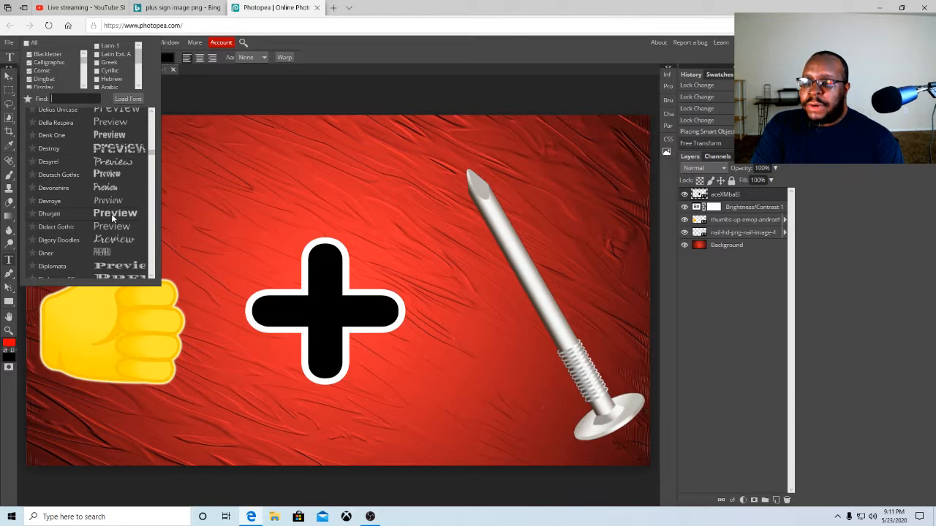
click(111, 213)
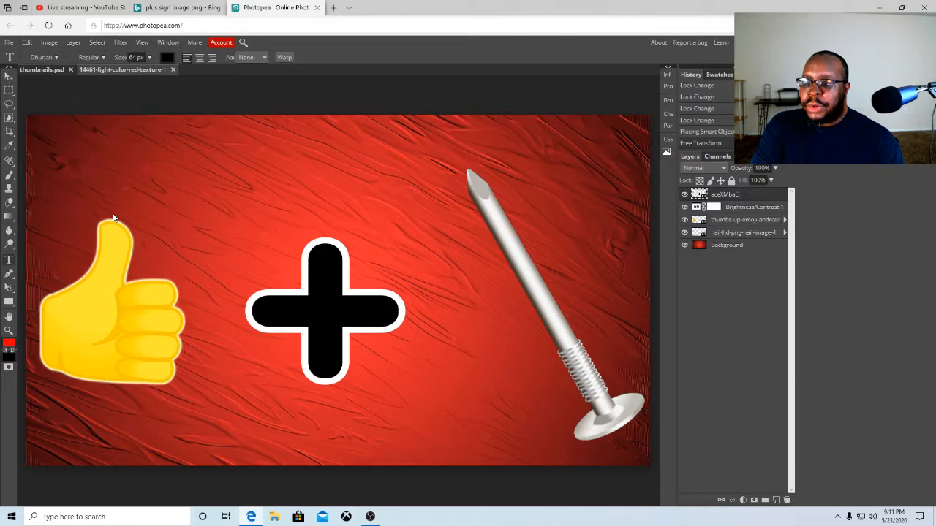
Start a text layer near the top of the canvas and set its colour to pale pink f7e1e1
click(169, 142)
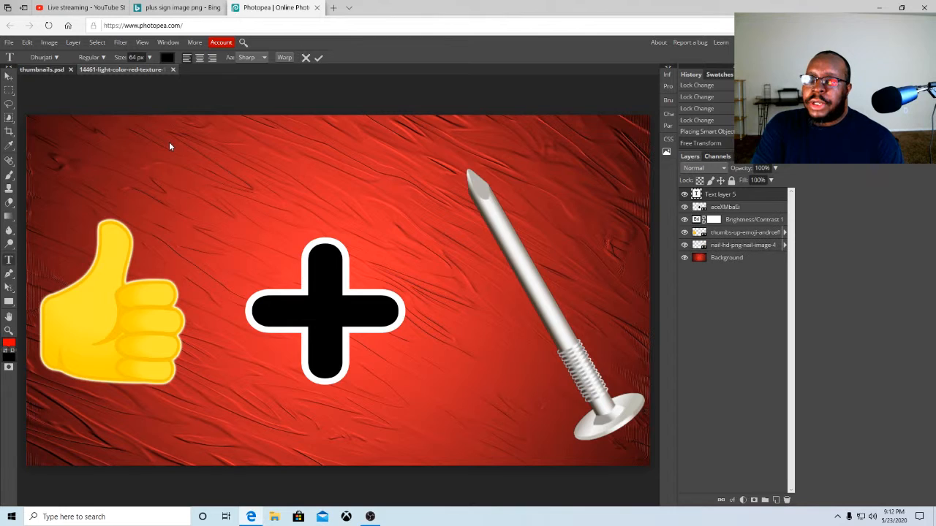
click(168, 57)
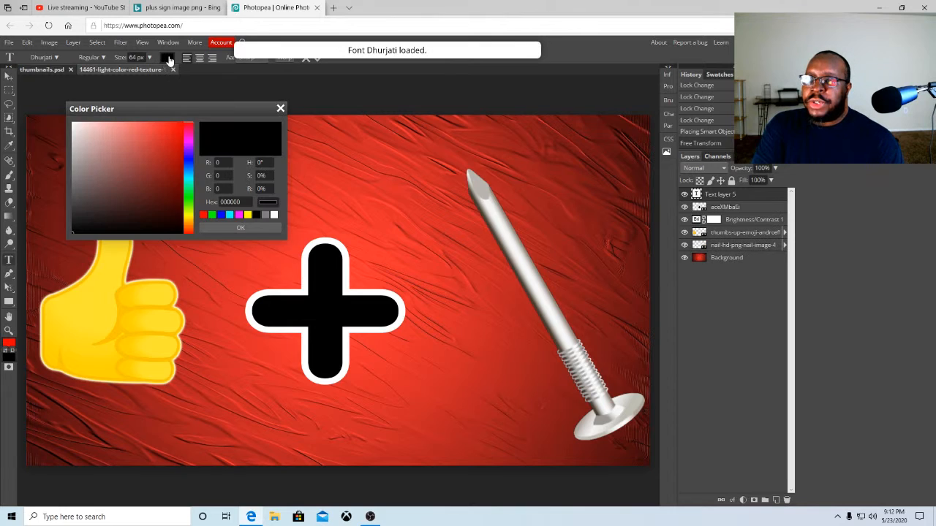
click(81, 126)
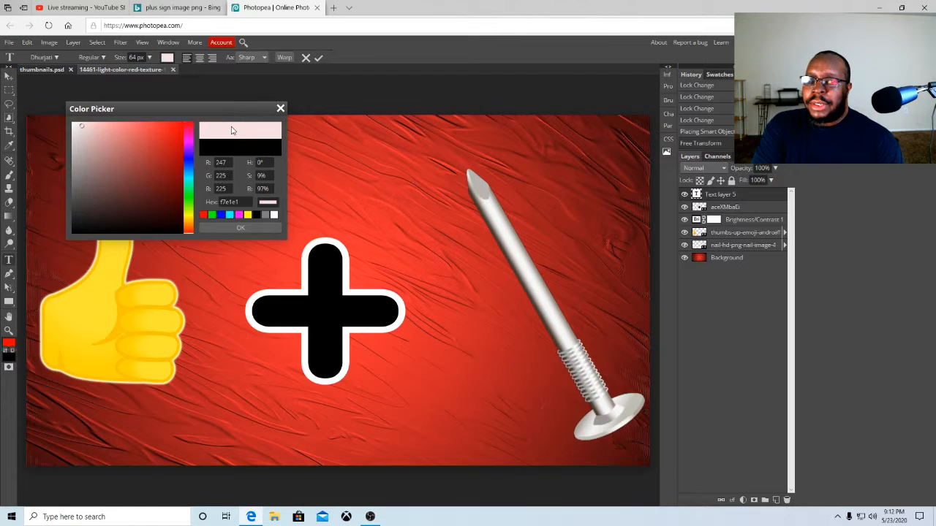
click(233, 231)
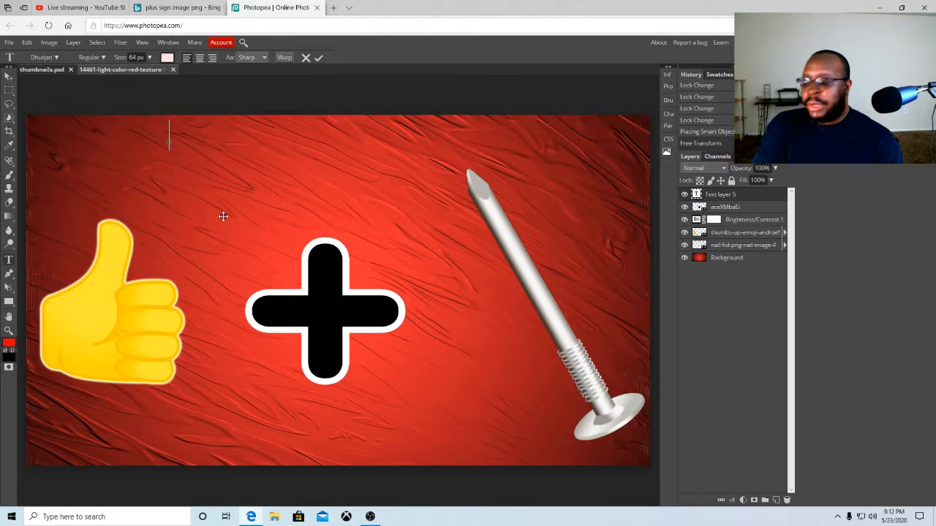
Try to change the text size to 85 px
text(H)
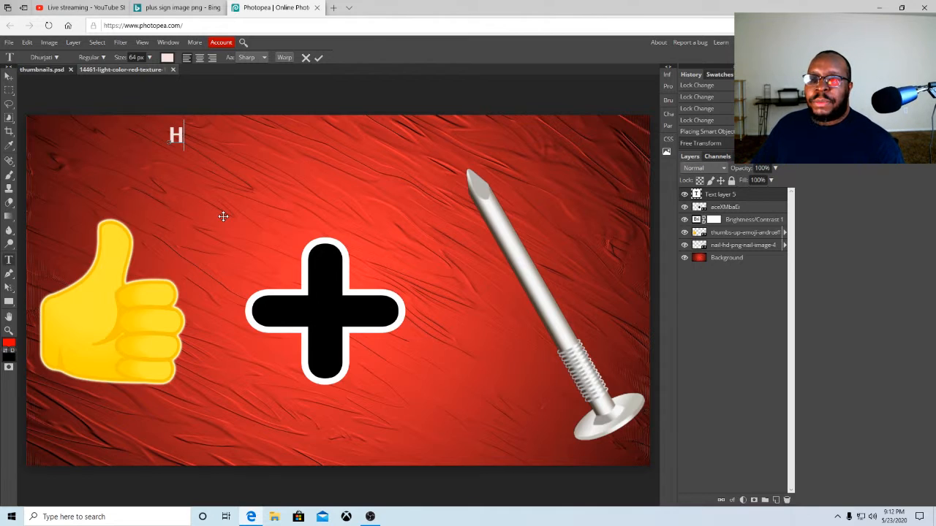
key(BackSpace)
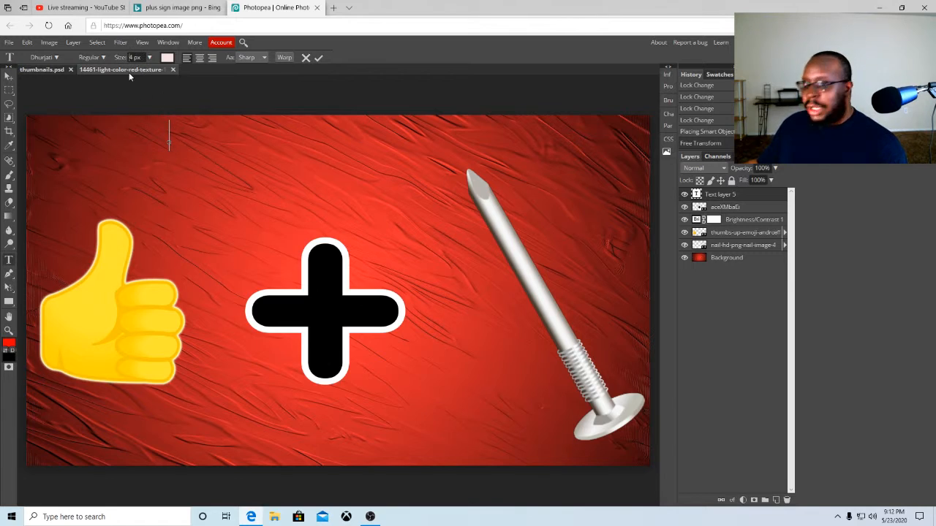
key(BackSpace)
text(8)
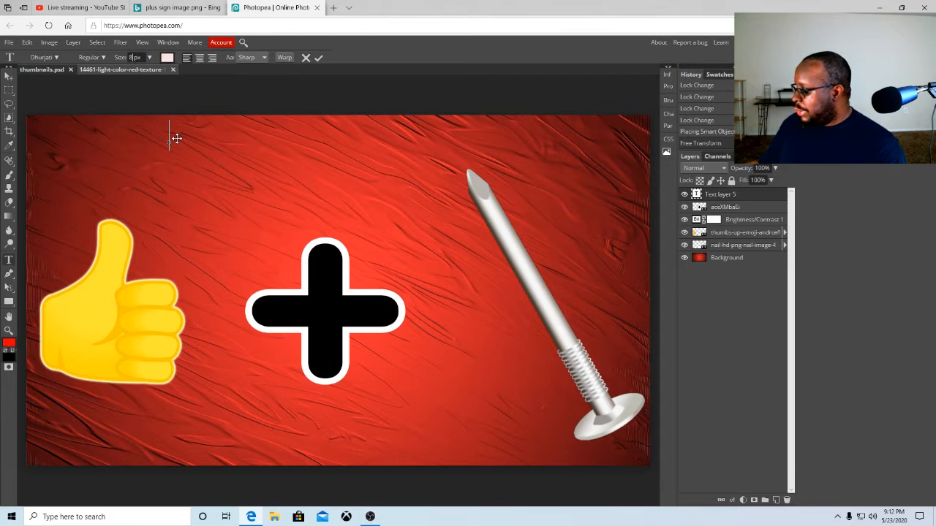
text(5)
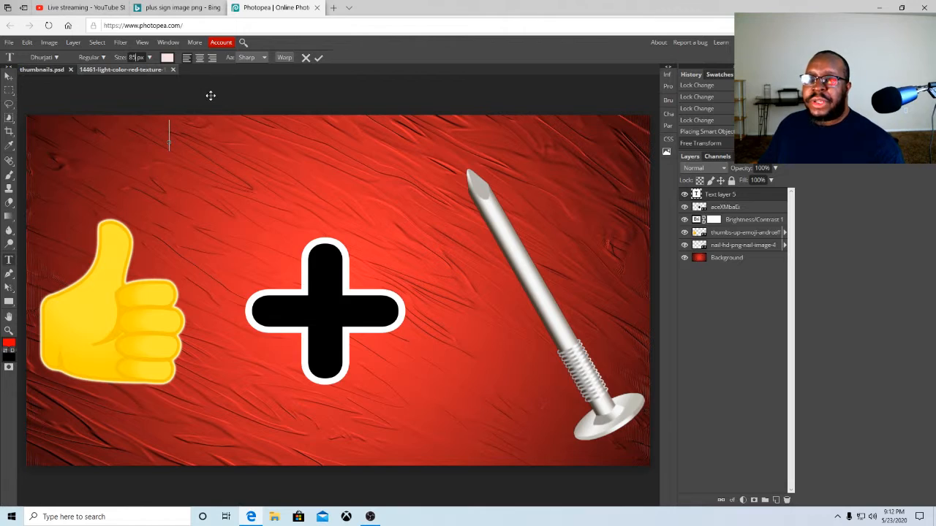
click(177, 135)
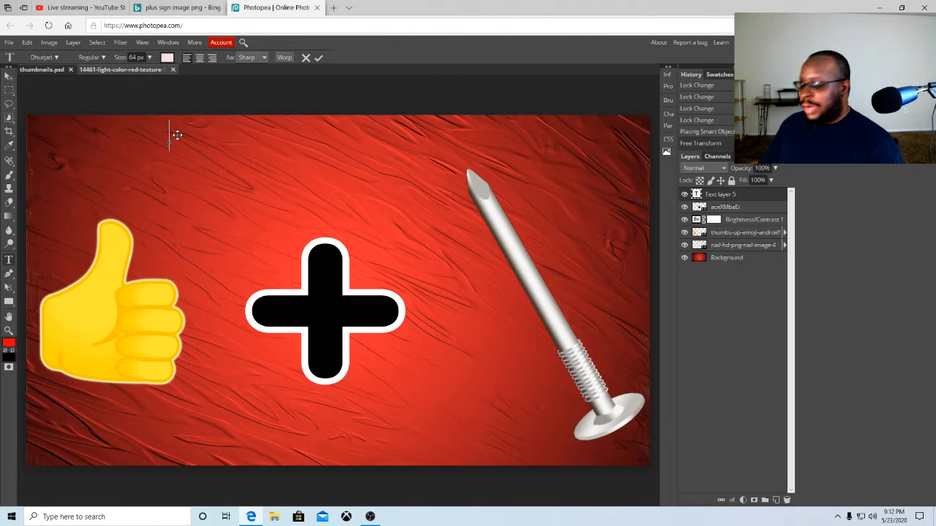
Type the heading HOW TO MAKE A THUMBNAIL and commit the text
text(H)
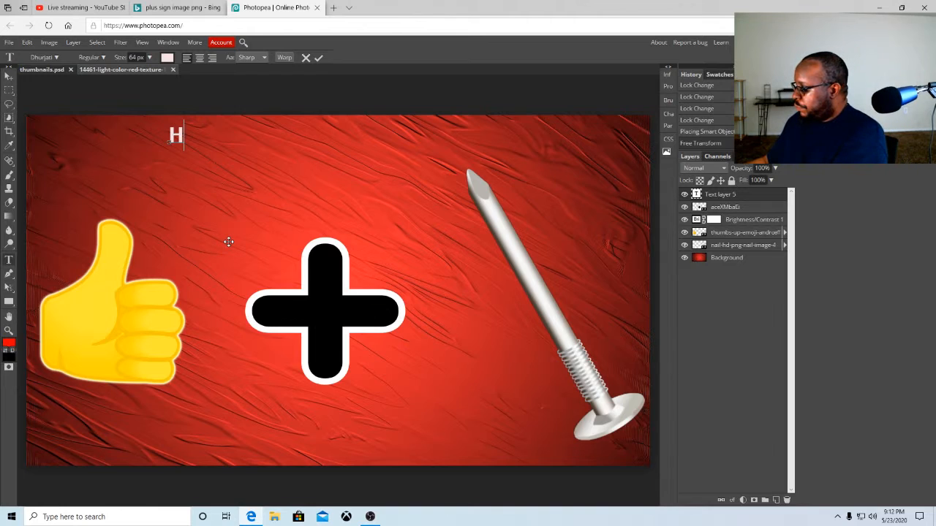
key(BackSpace)
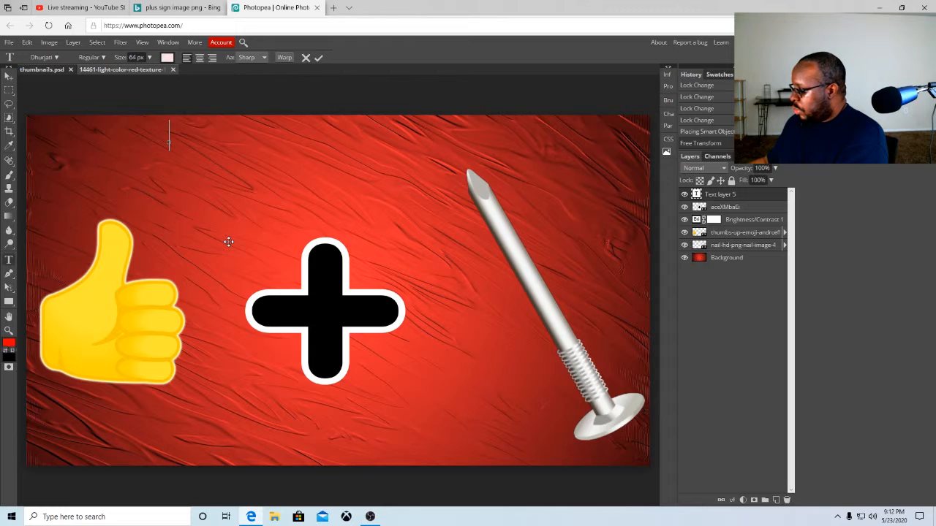
text(HOW TO )
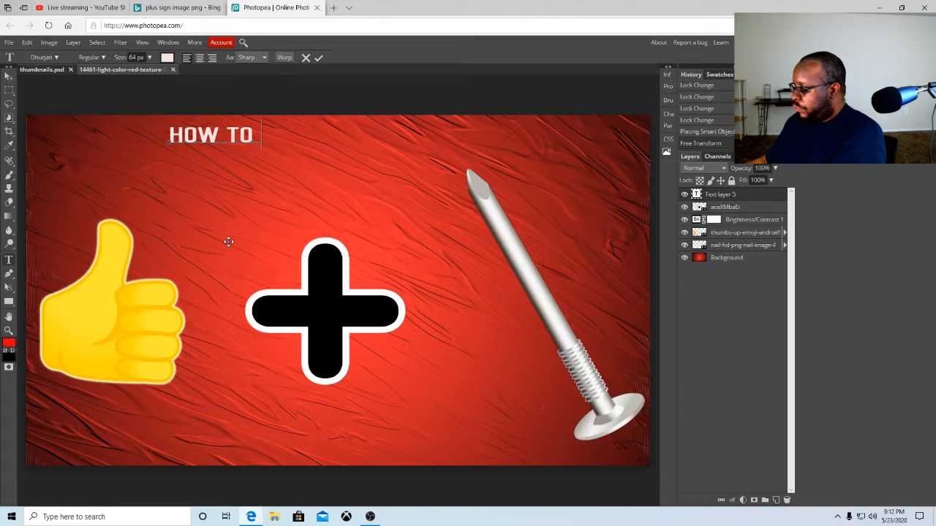
text(MAKE A)
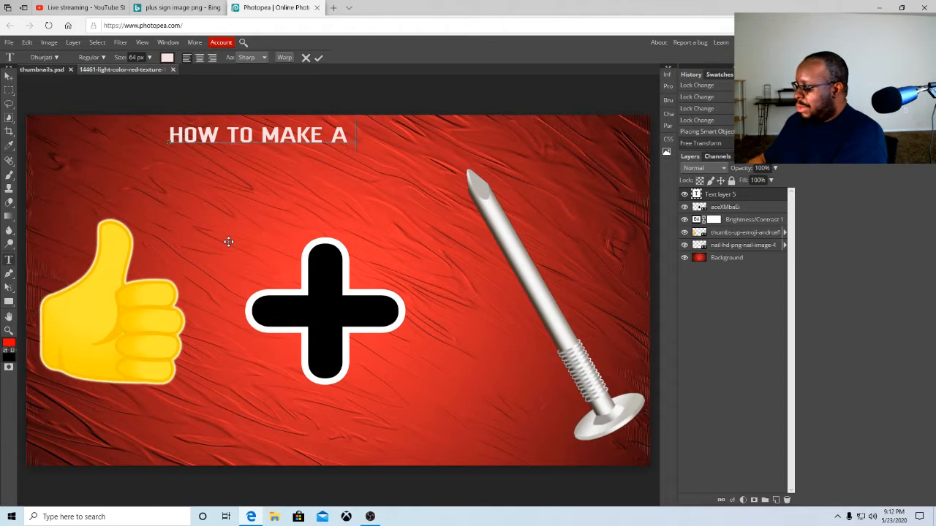
text( T)
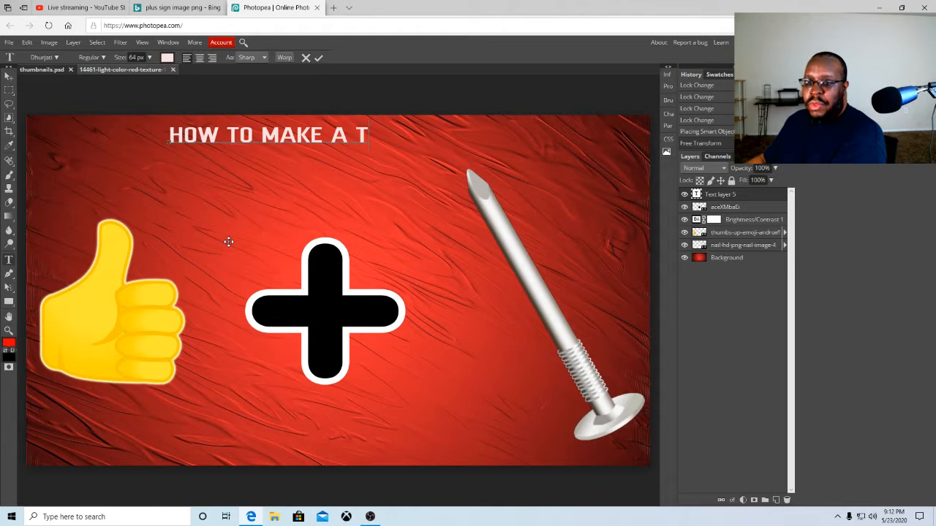
text(HUMB)
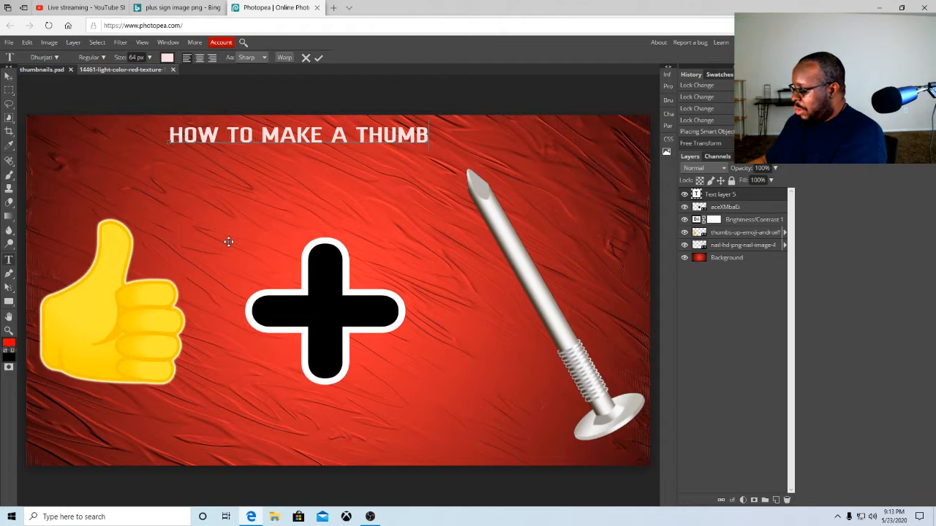
text(NAIL)
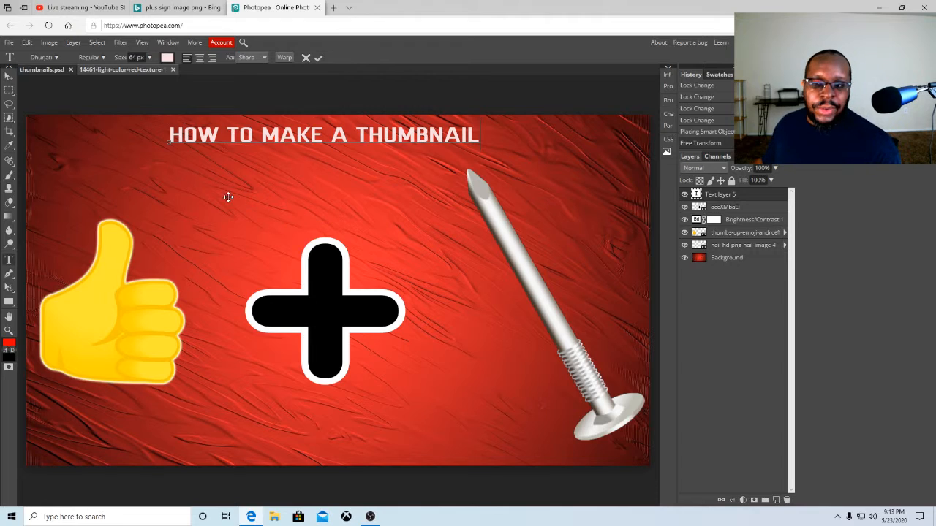
click(319, 59)
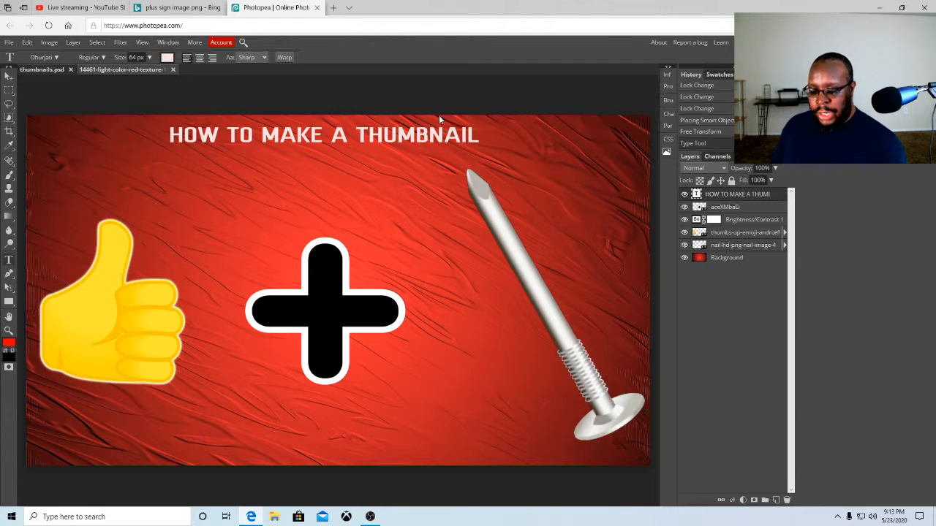
Save the thumbnail as a PSD file and keep the downloaded file
click(9, 44)
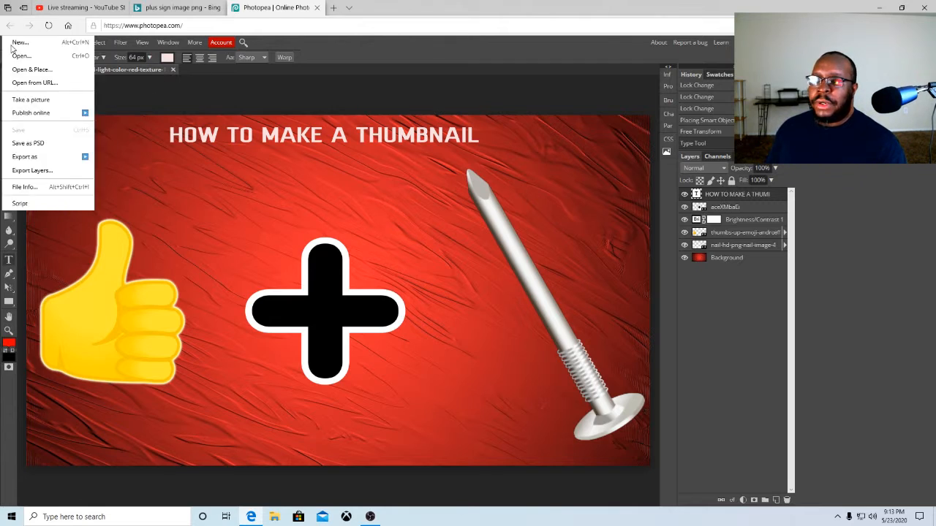
click(27, 144)
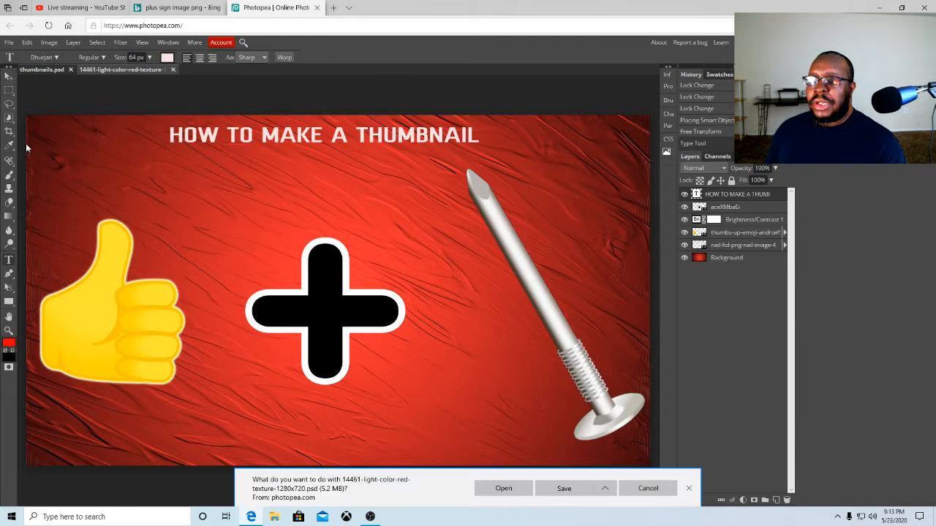
click(561, 494)
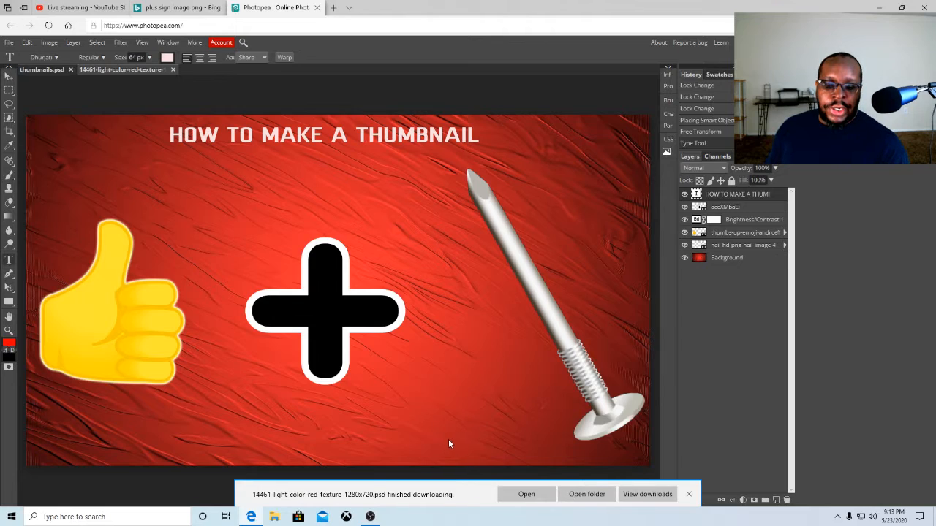
click(691, 497)
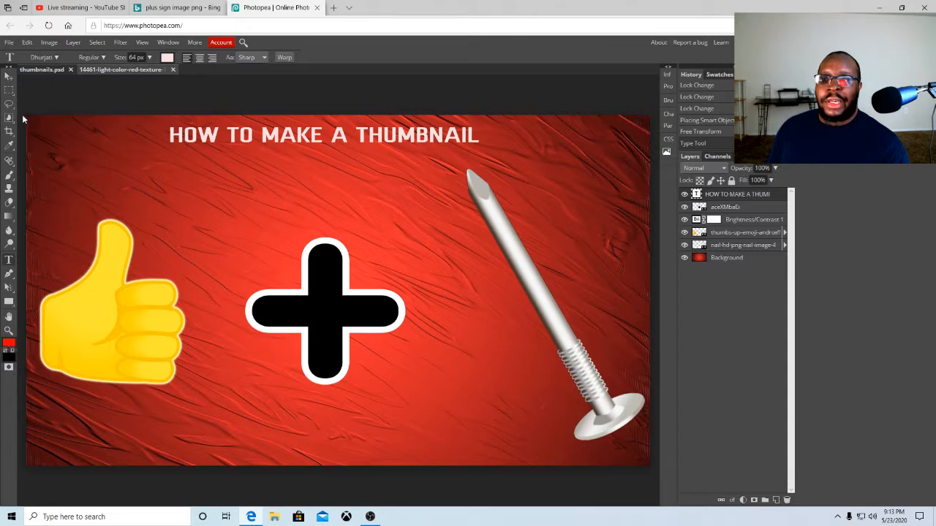
Export the thumbnail as a 1280×720 PNG at 100% quality and save the downloaded file
click(10, 42)
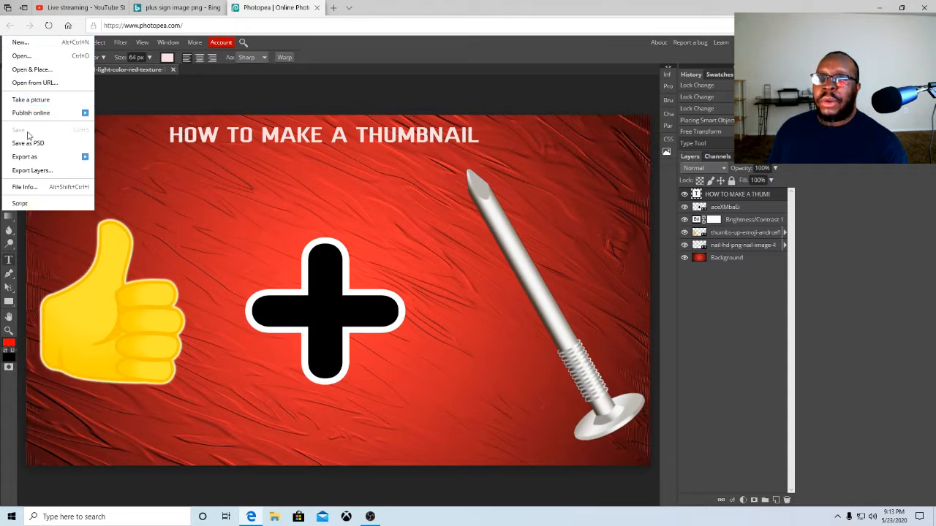
mouse_move(26, 159)
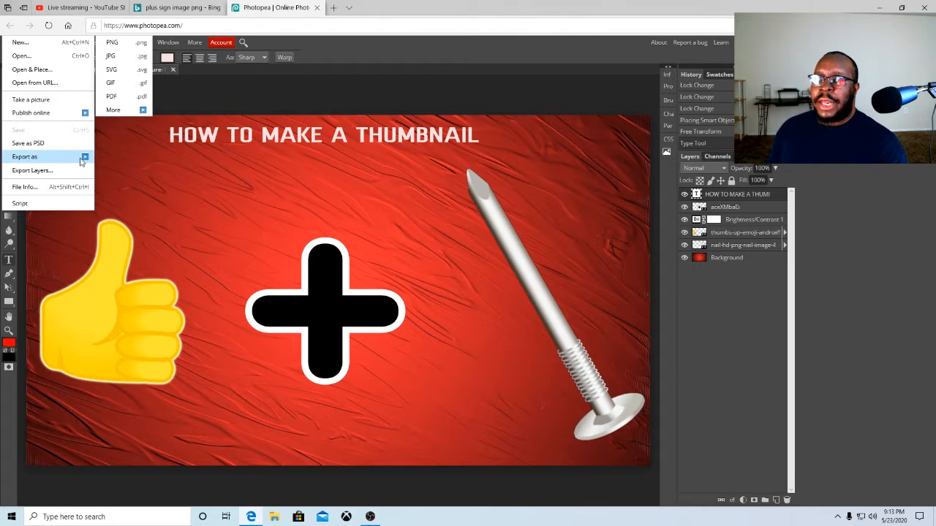
click(117, 47)
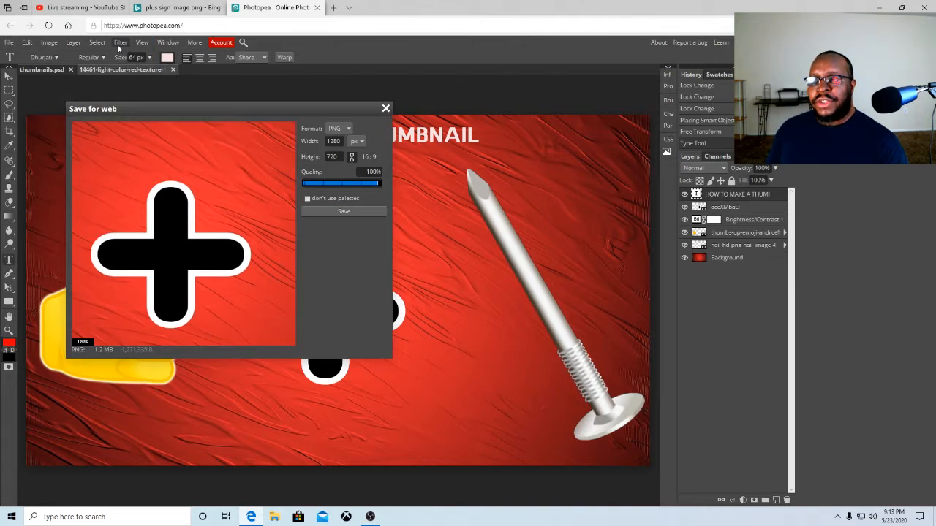
click(342, 213)
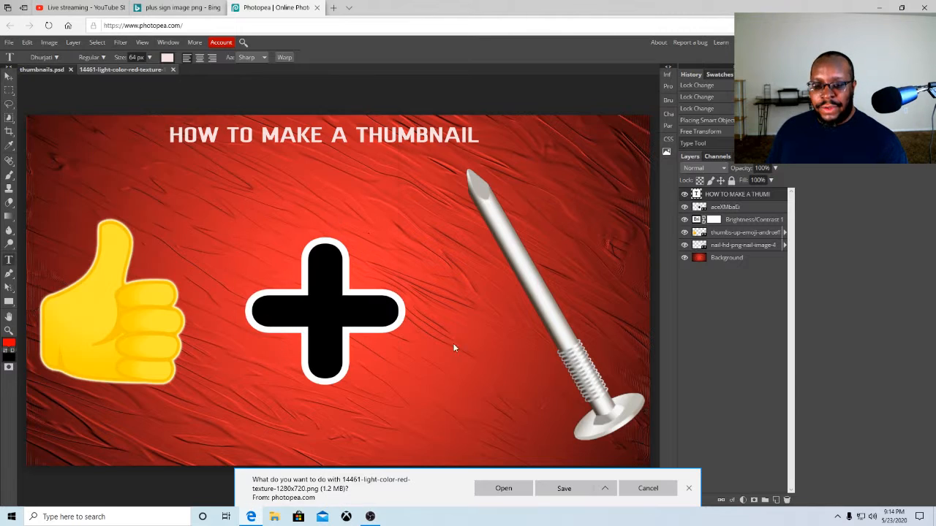
click(564, 489)
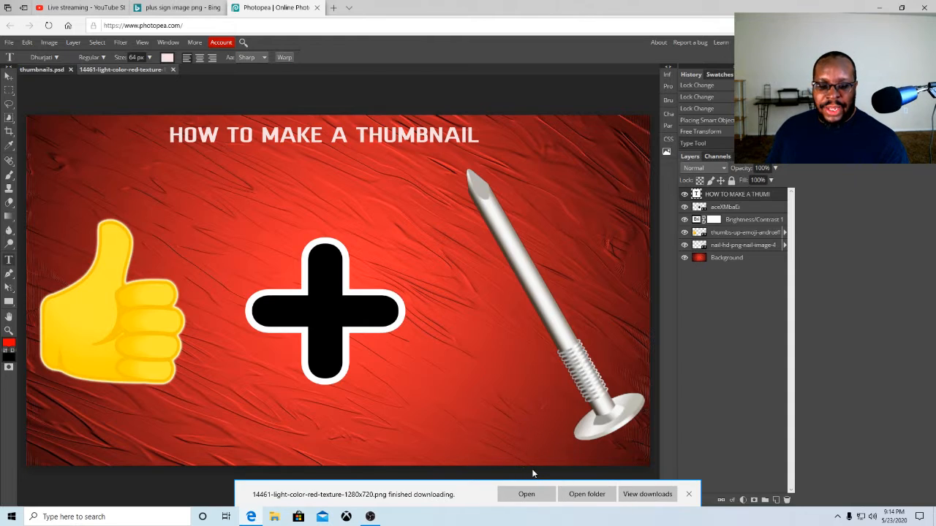
click(691, 498)
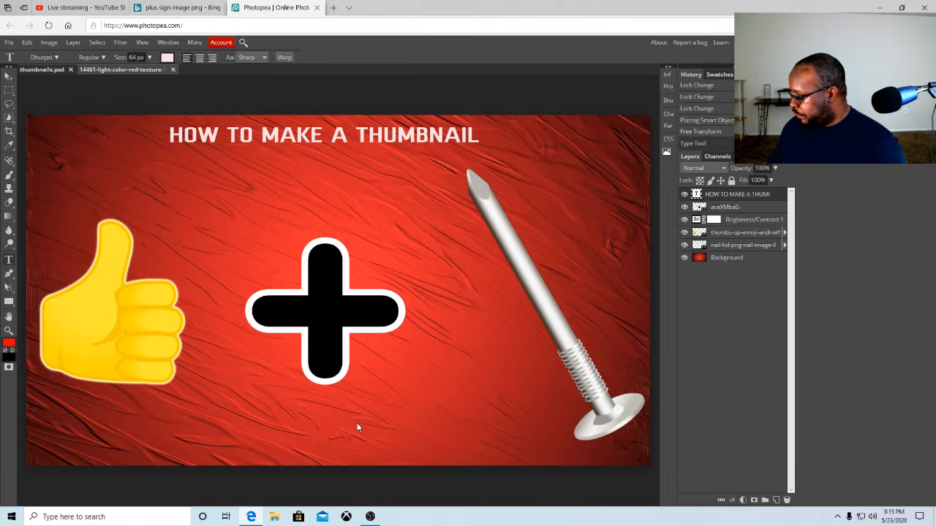
Open the Windows Start menu
key(super)
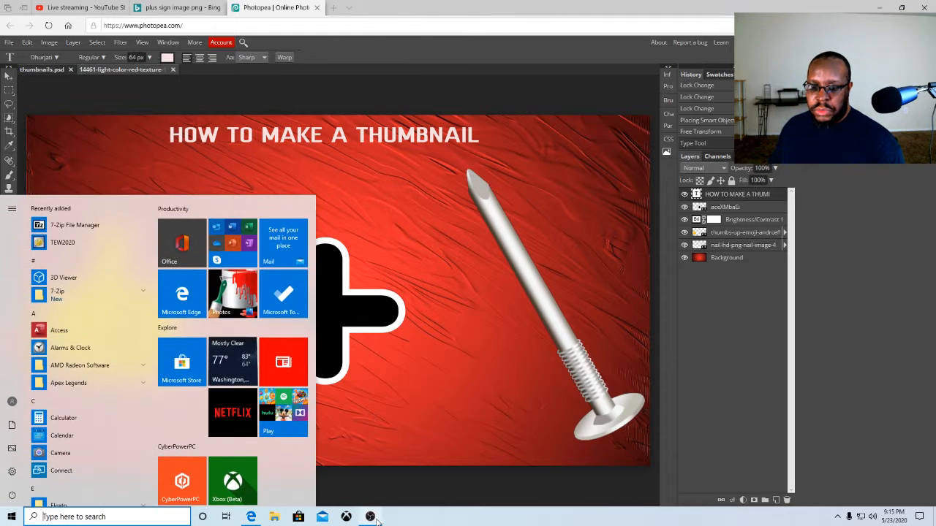